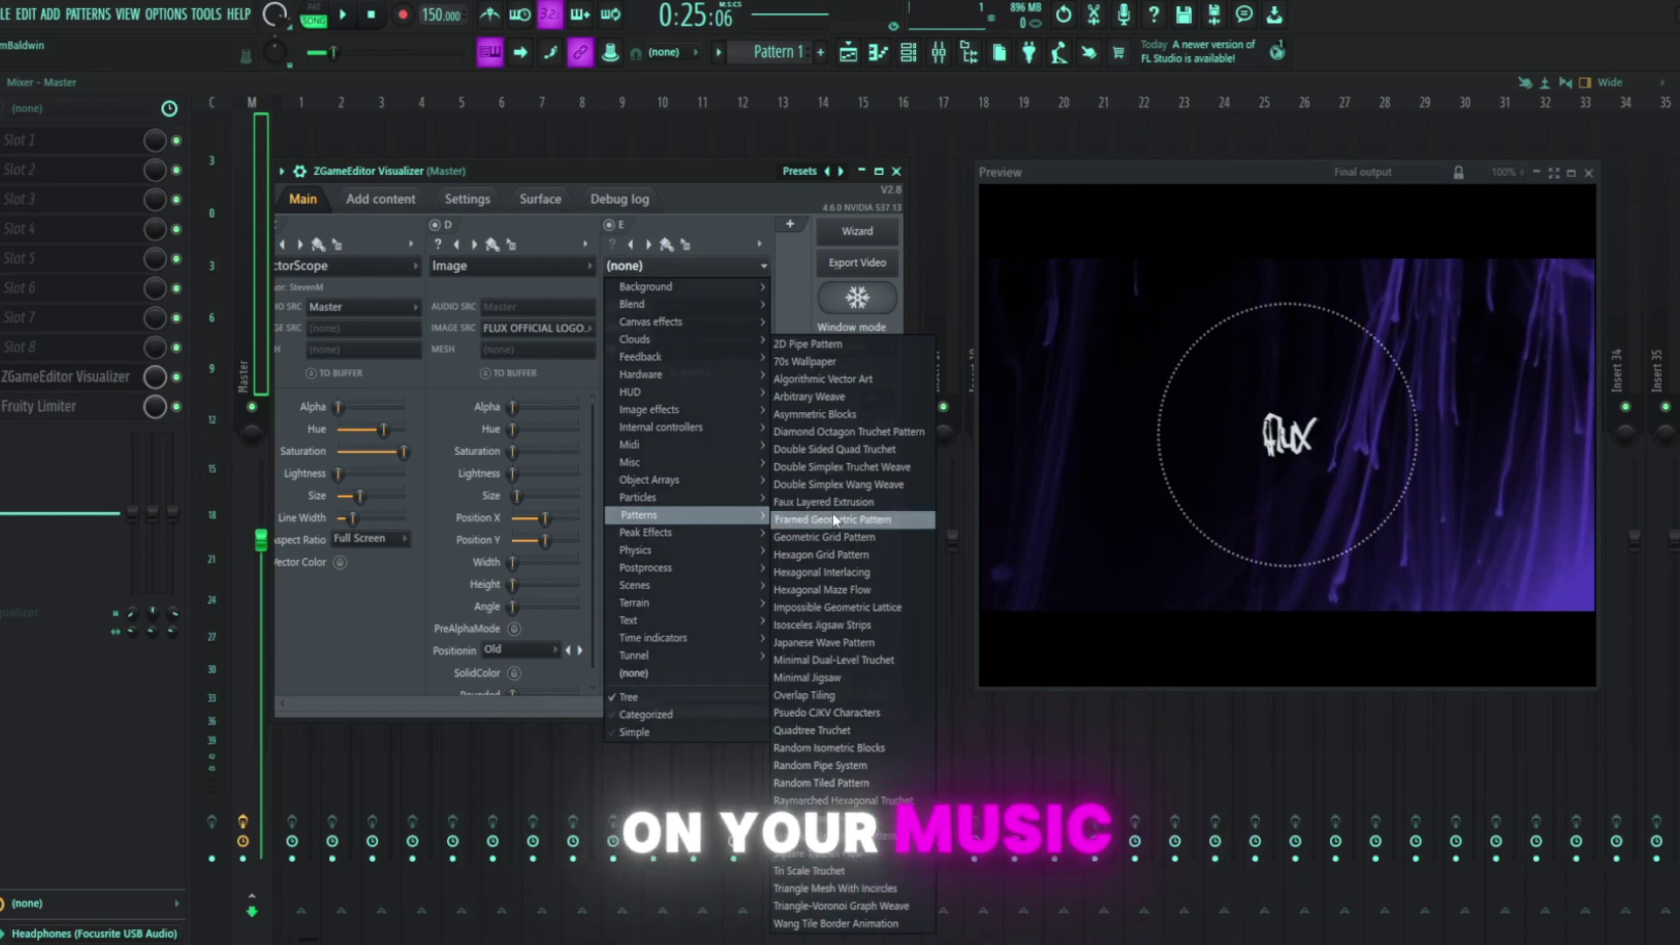
Load the ReactiveFlow particle visual onto layer E, then step forward through the next three visuals.
{"action": "mouse_move", "coordinate": [733, 499]}
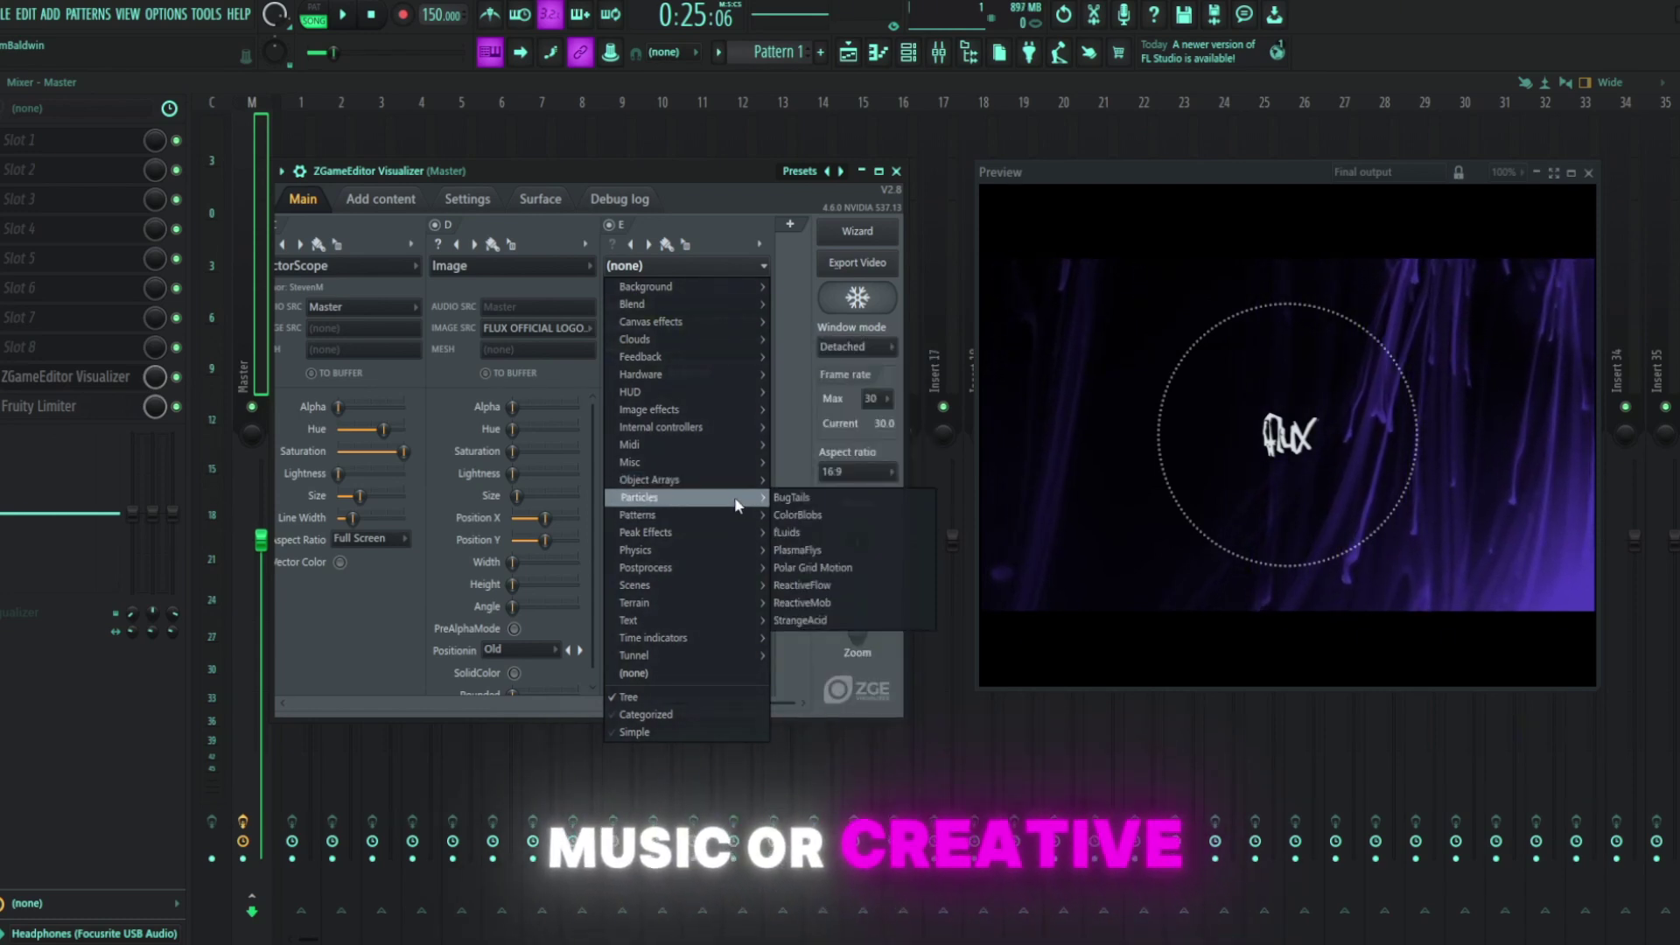
{"action": "left_click", "coordinate": [859, 582]}
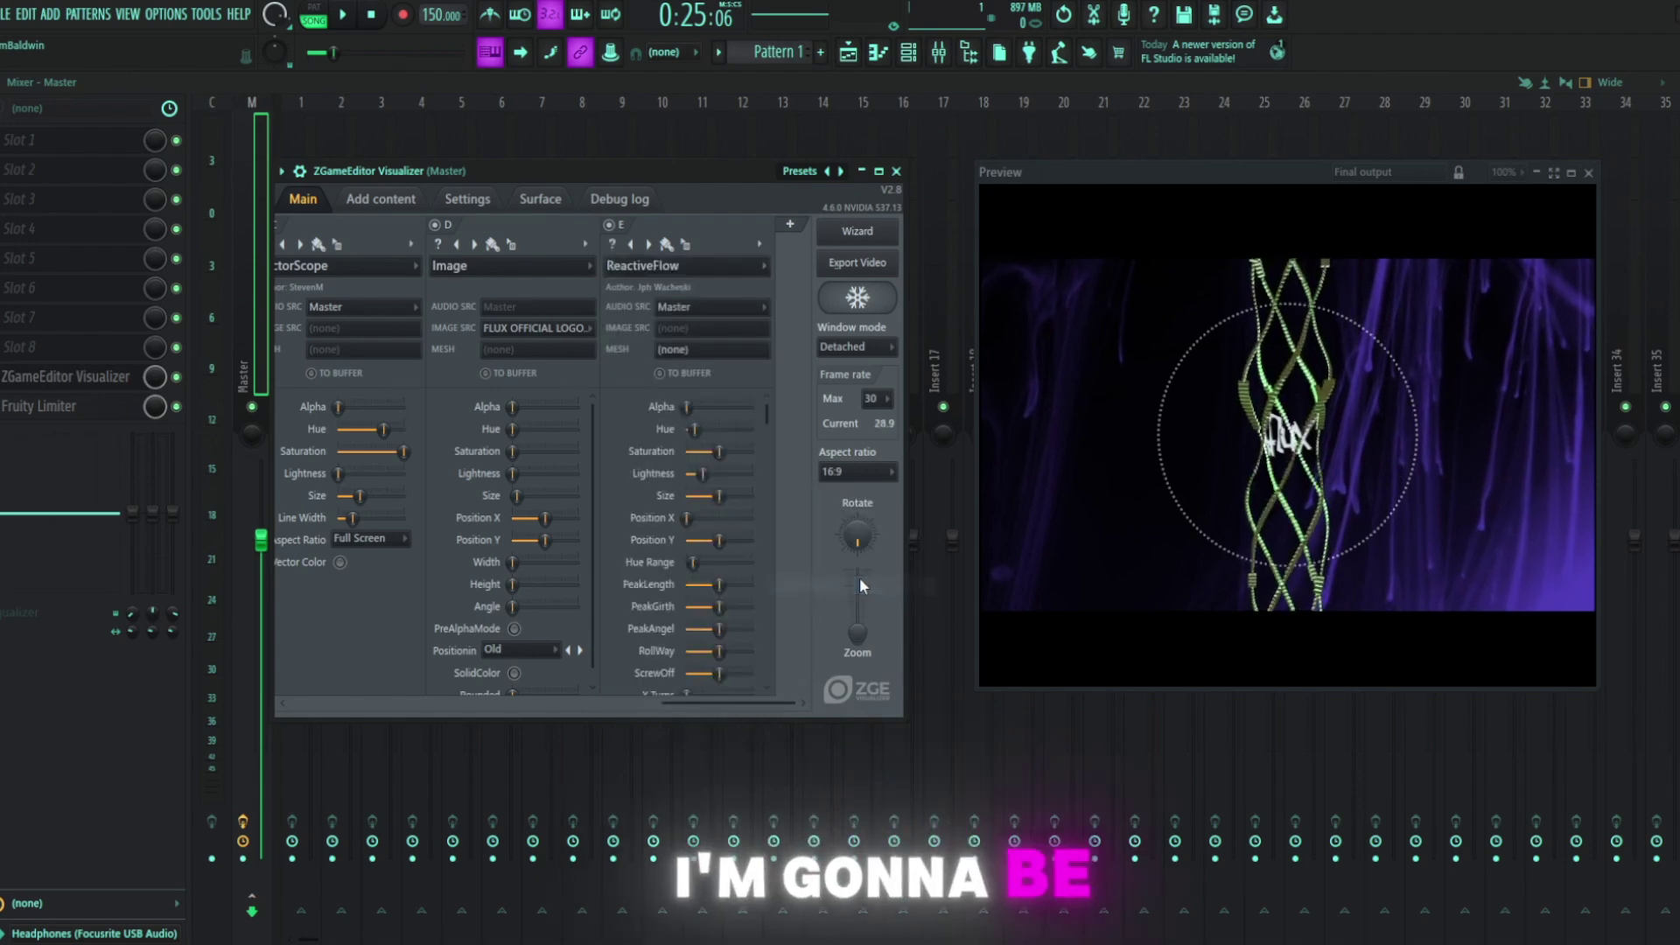
{"action": "left_click", "coordinate": [648, 244]}
{"action": "left_click", "coordinate": [649, 244]}
{"action": "left_click", "coordinate": [648, 244]}
Step layer E back five times through the neighbouring visuals to compare them.
{"action": "left_click", "coordinate": [630, 244]}
{"action": "left_click", "coordinate": [630, 244]}
{"action": "left_click", "coordinate": [630, 244]}
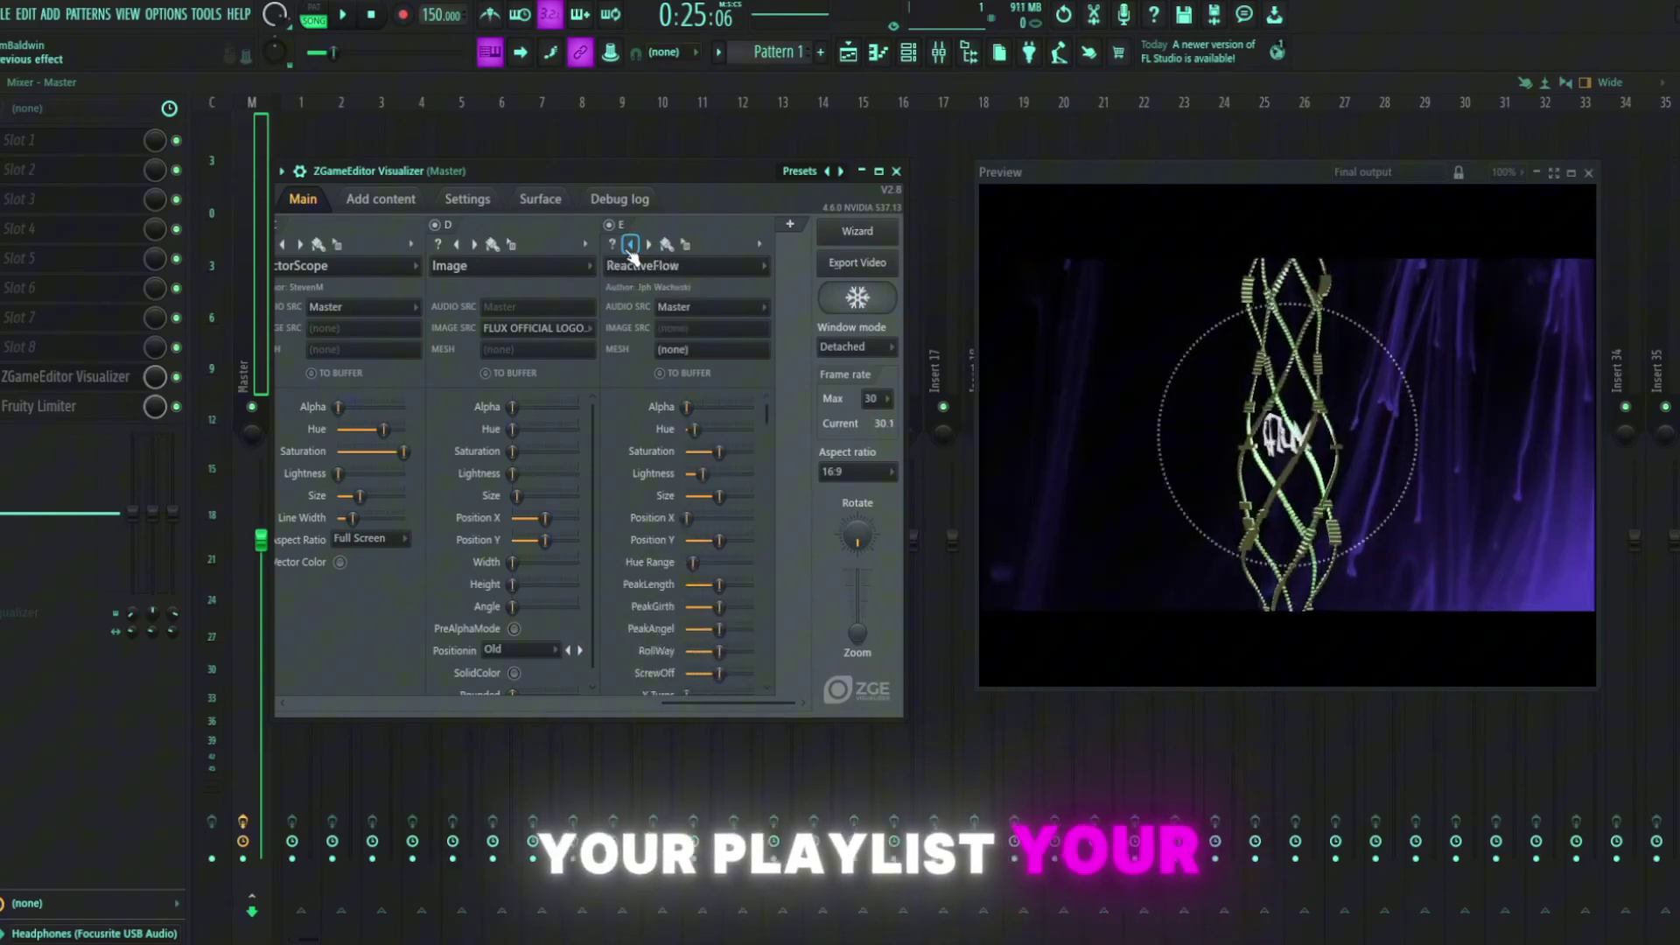
{"action": "left_click", "coordinate": [630, 244]}
{"action": "left_click", "coordinate": [630, 244]}
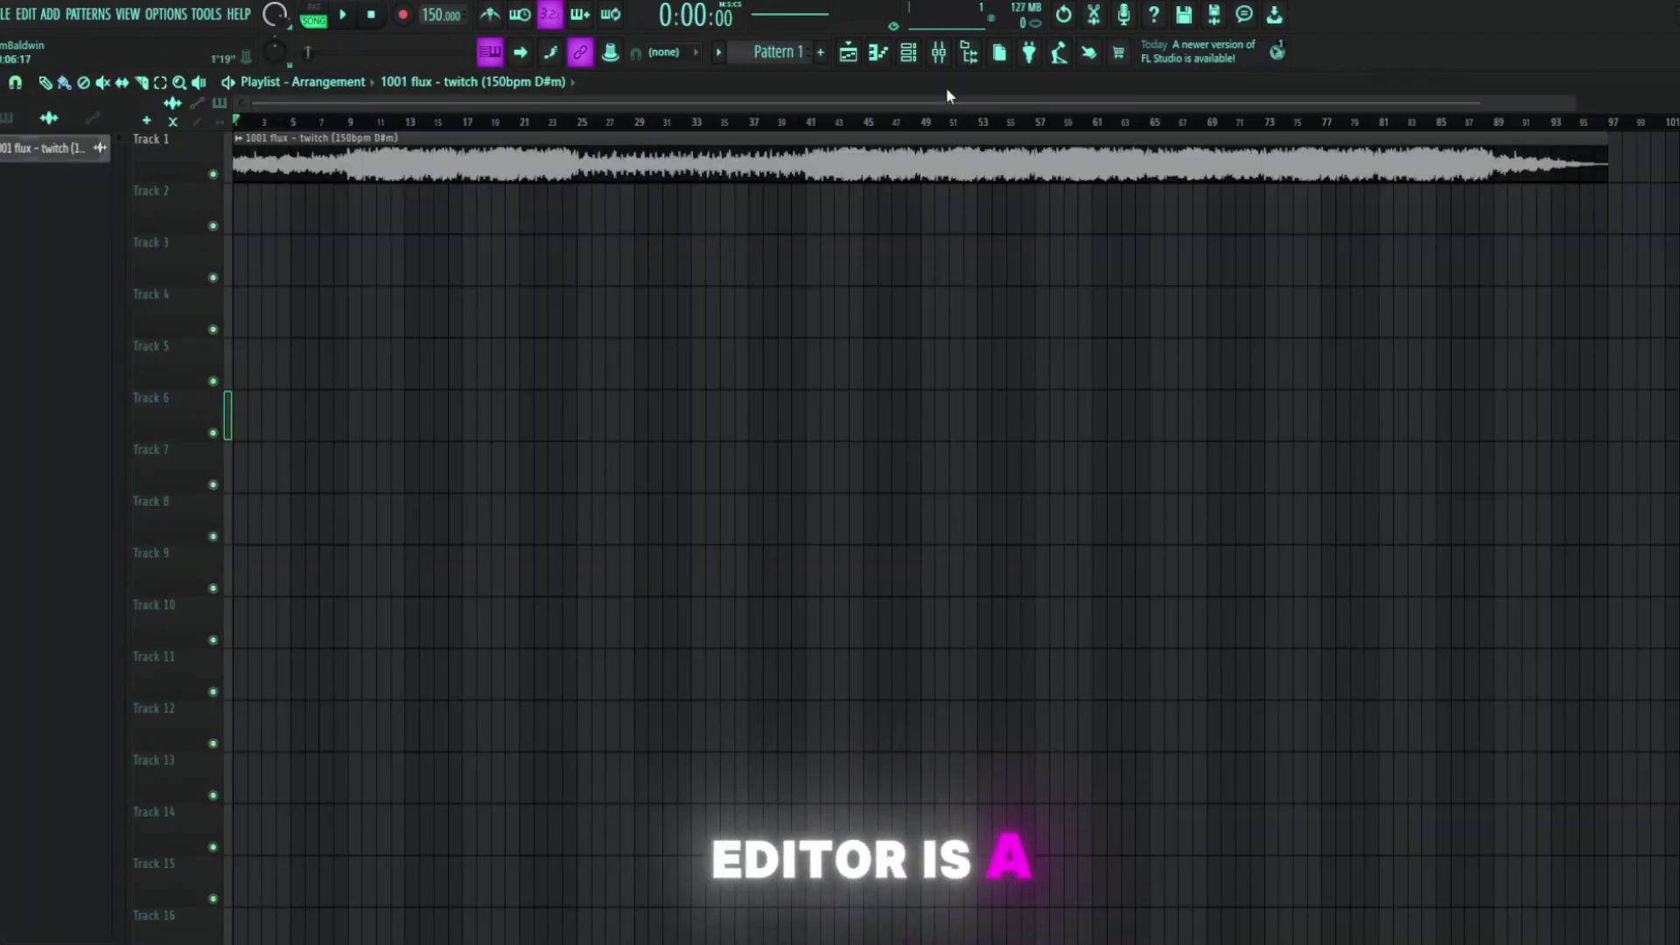
Load ZGameEditor Visualizer into an empty effect slot on the Master mixer track.
{"action": "left_click", "coordinate": [945, 52]}
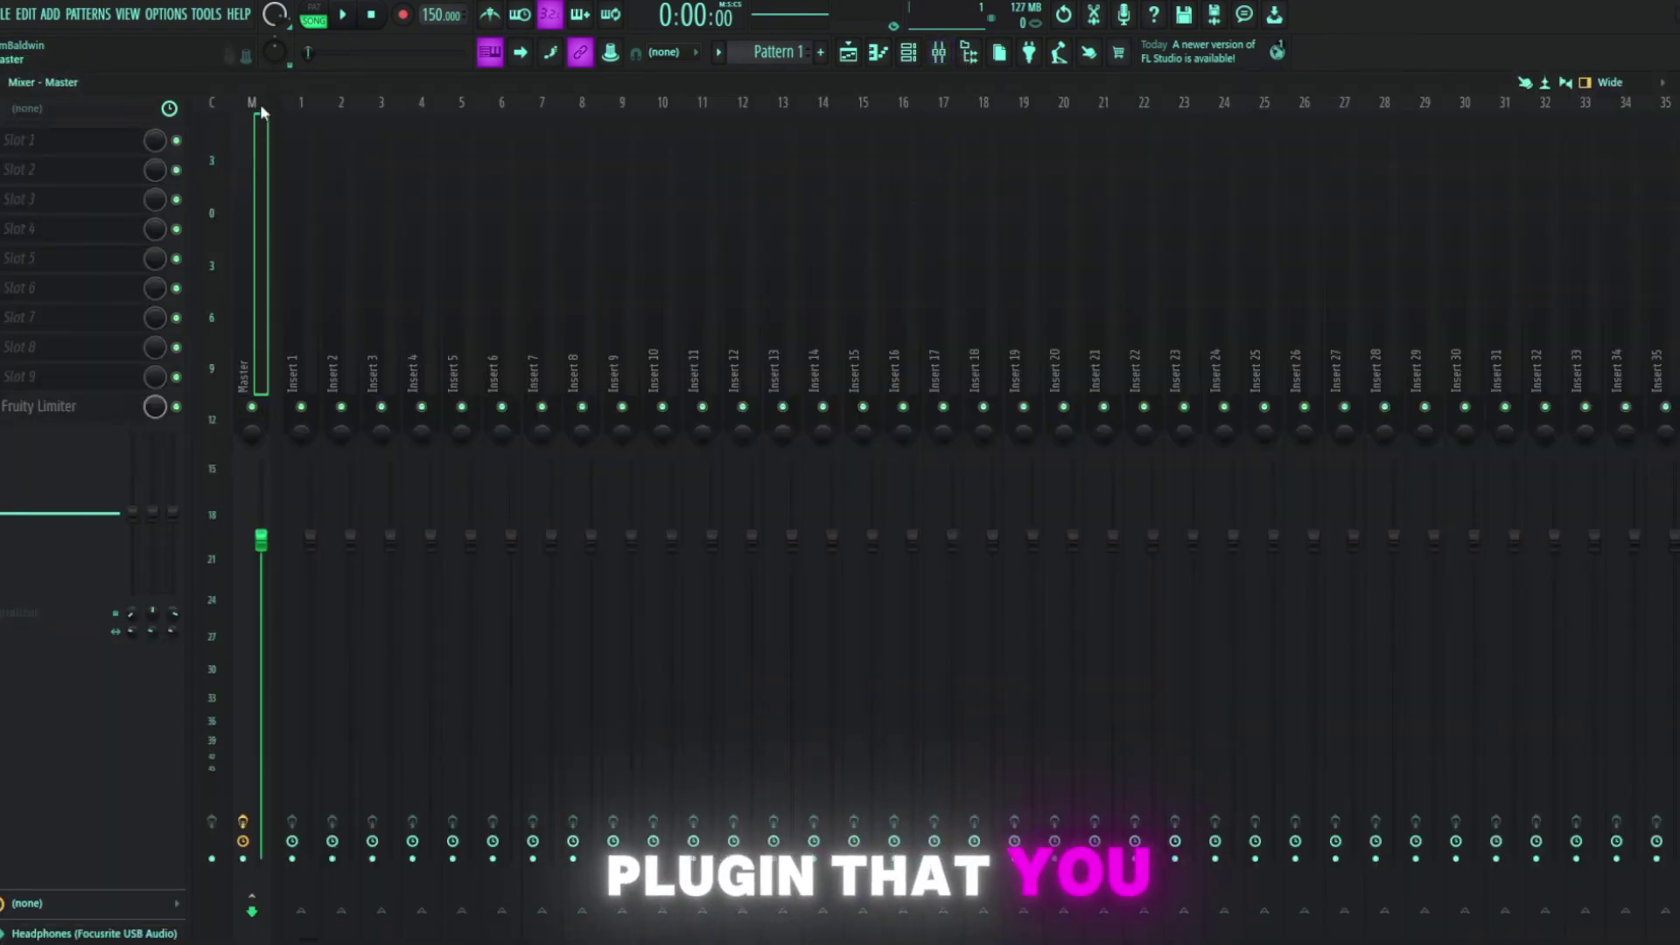
{"action": "left_click", "coordinate": [80, 363]}
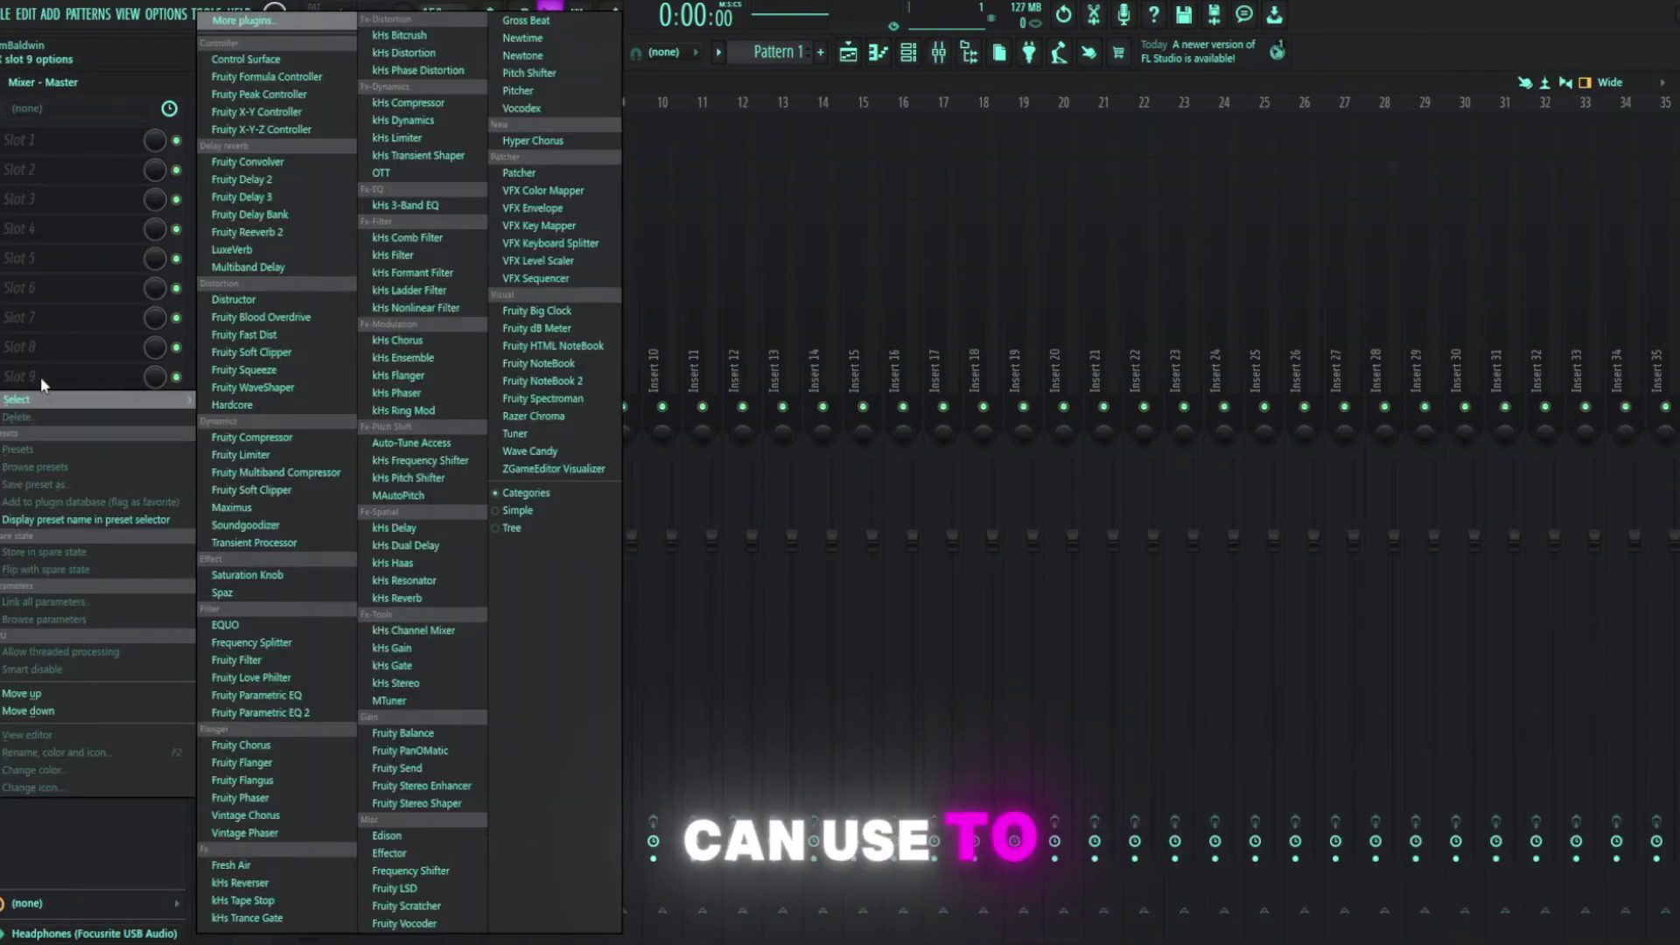
{"action": "left_click", "coordinate": [560, 468]}
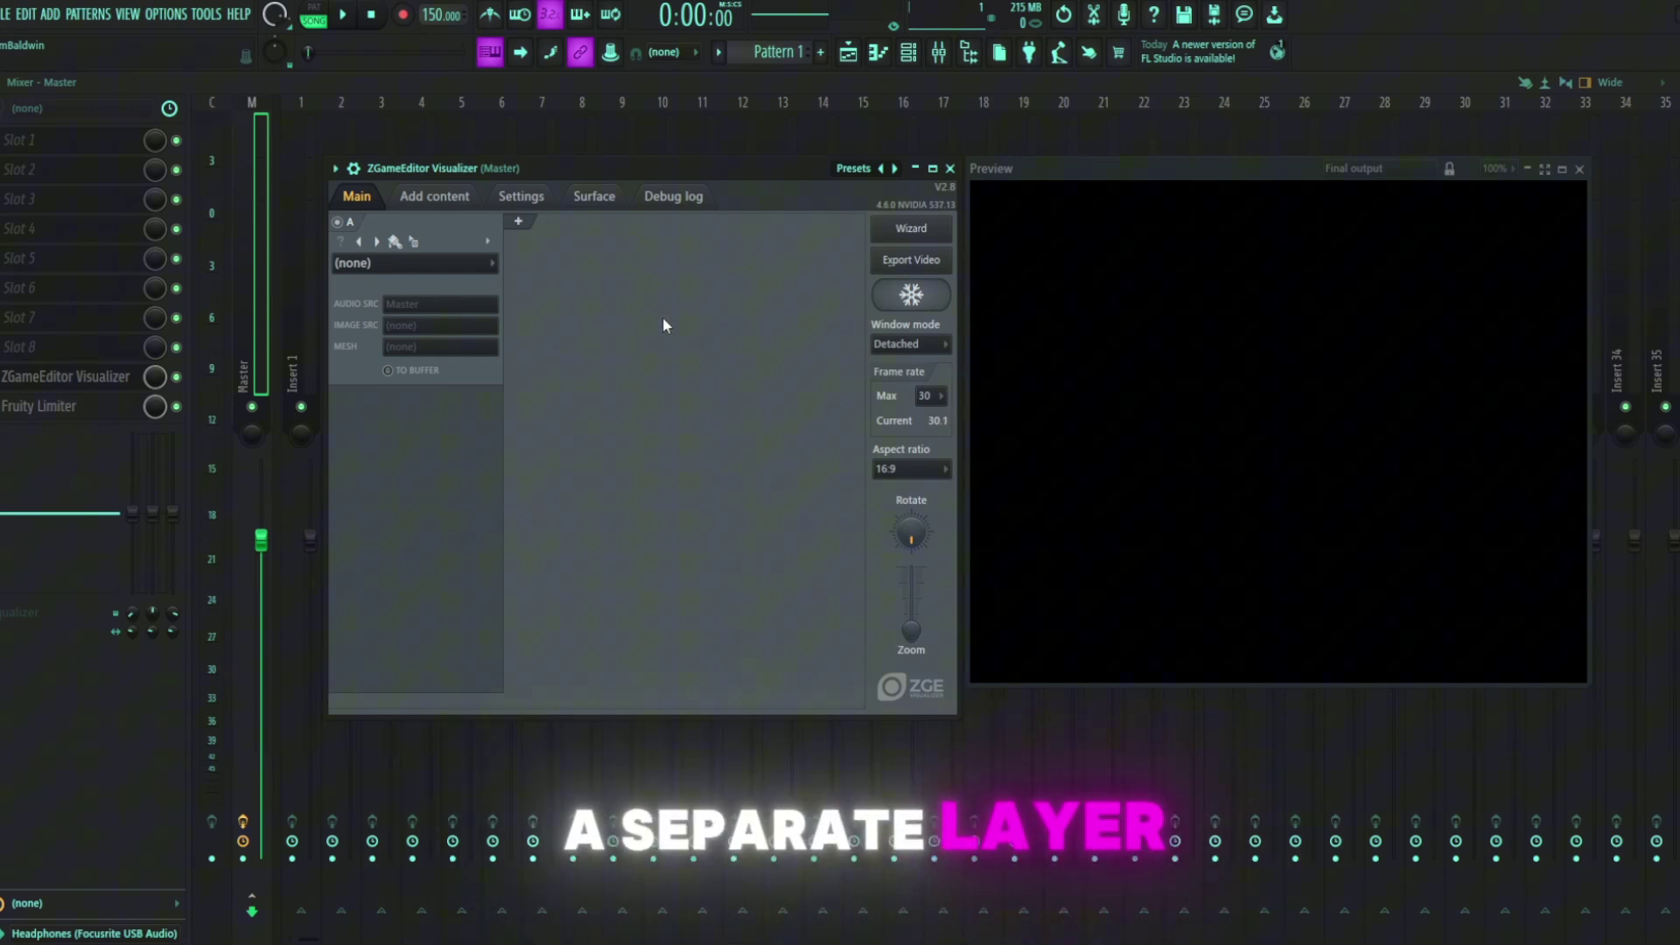
Add empty layers B and C beside layer A, then start a search on the Pexels site.
{"action": "left_click", "coordinate": [518, 222]}
{"action": "left_click", "coordinate": [682, 222]}
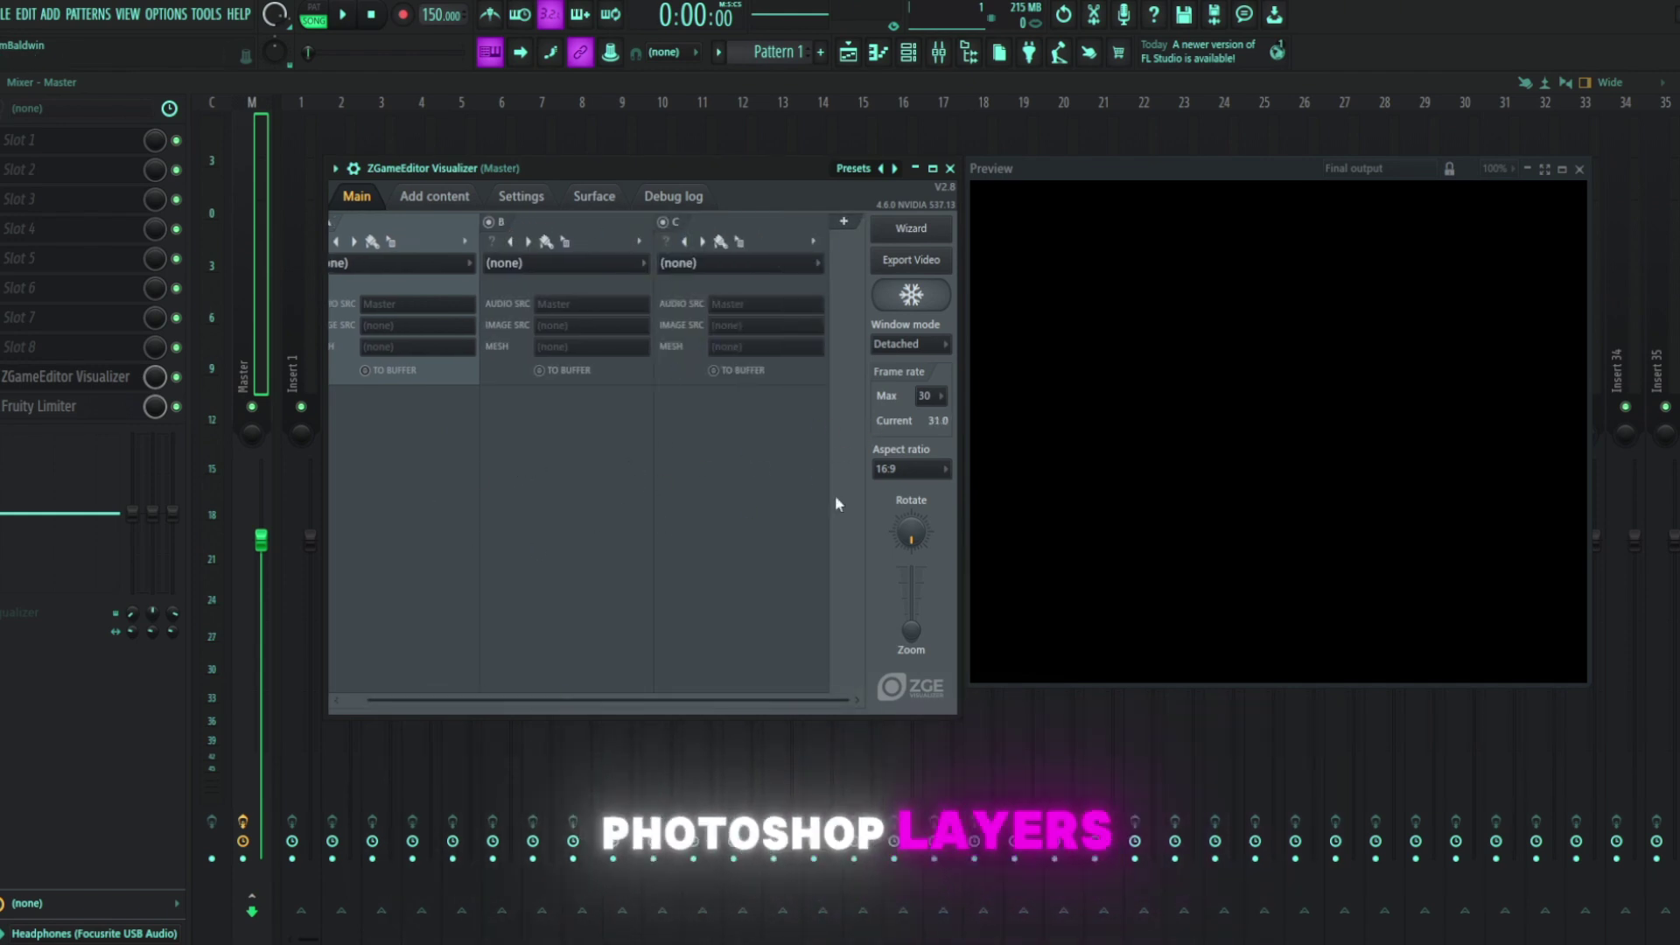
{"action": "left_click_drag", "start_coordinate": [748, 700], "coordinate": [416, 576]}
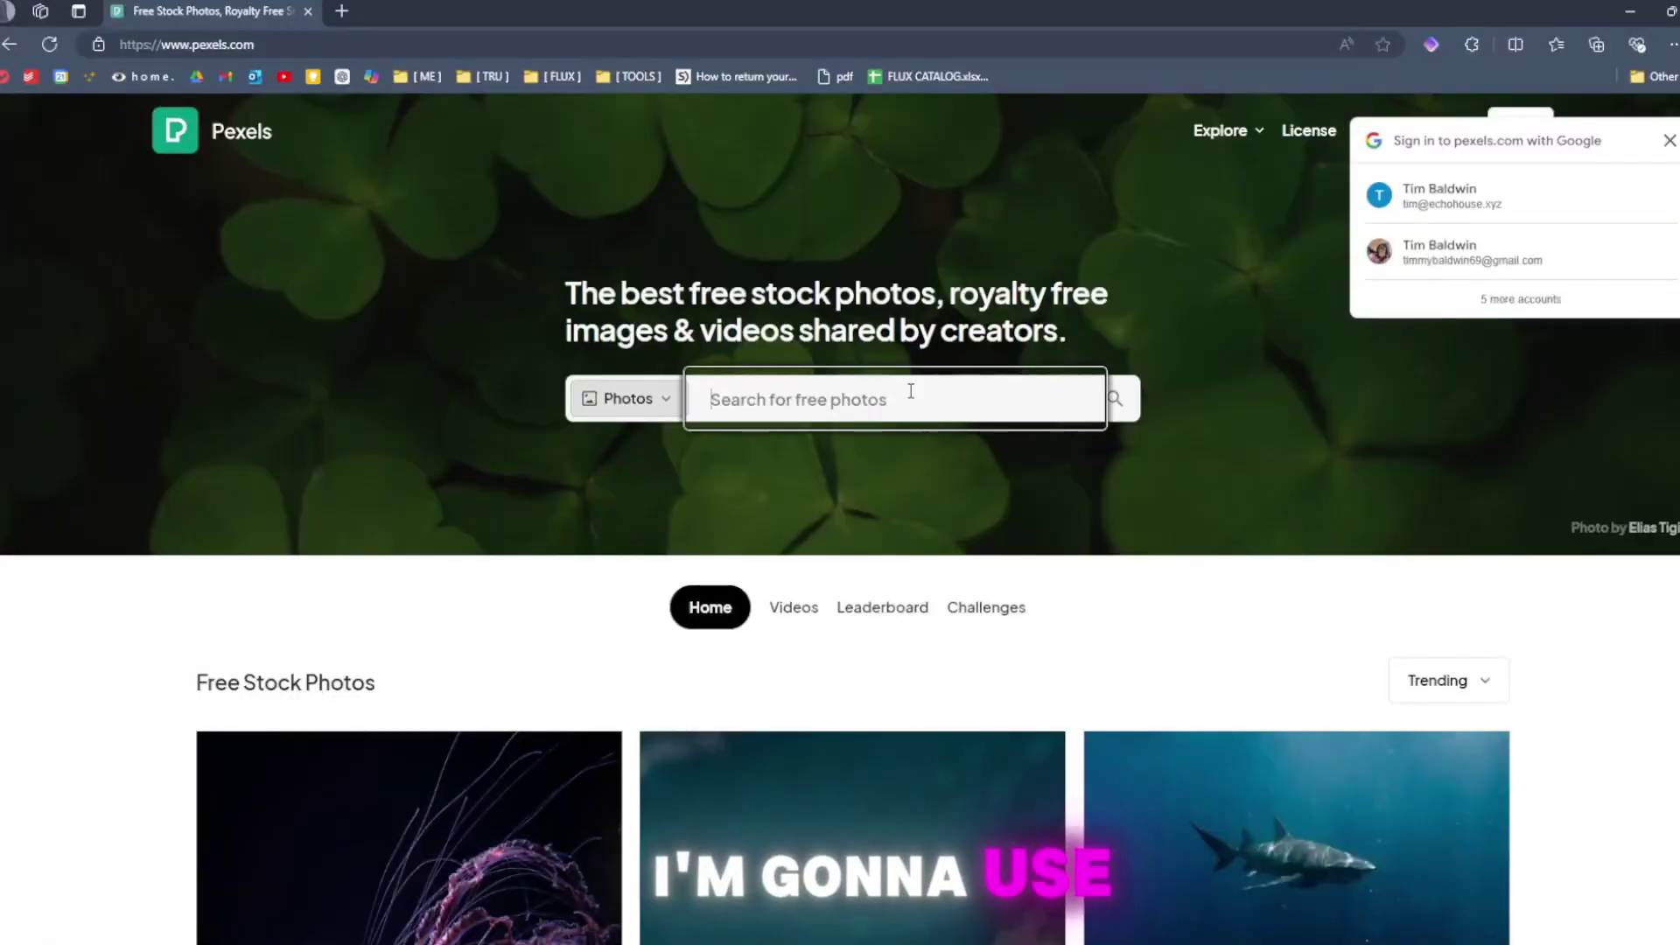
{"action": "left_click", "coordinate": [910, 400]}
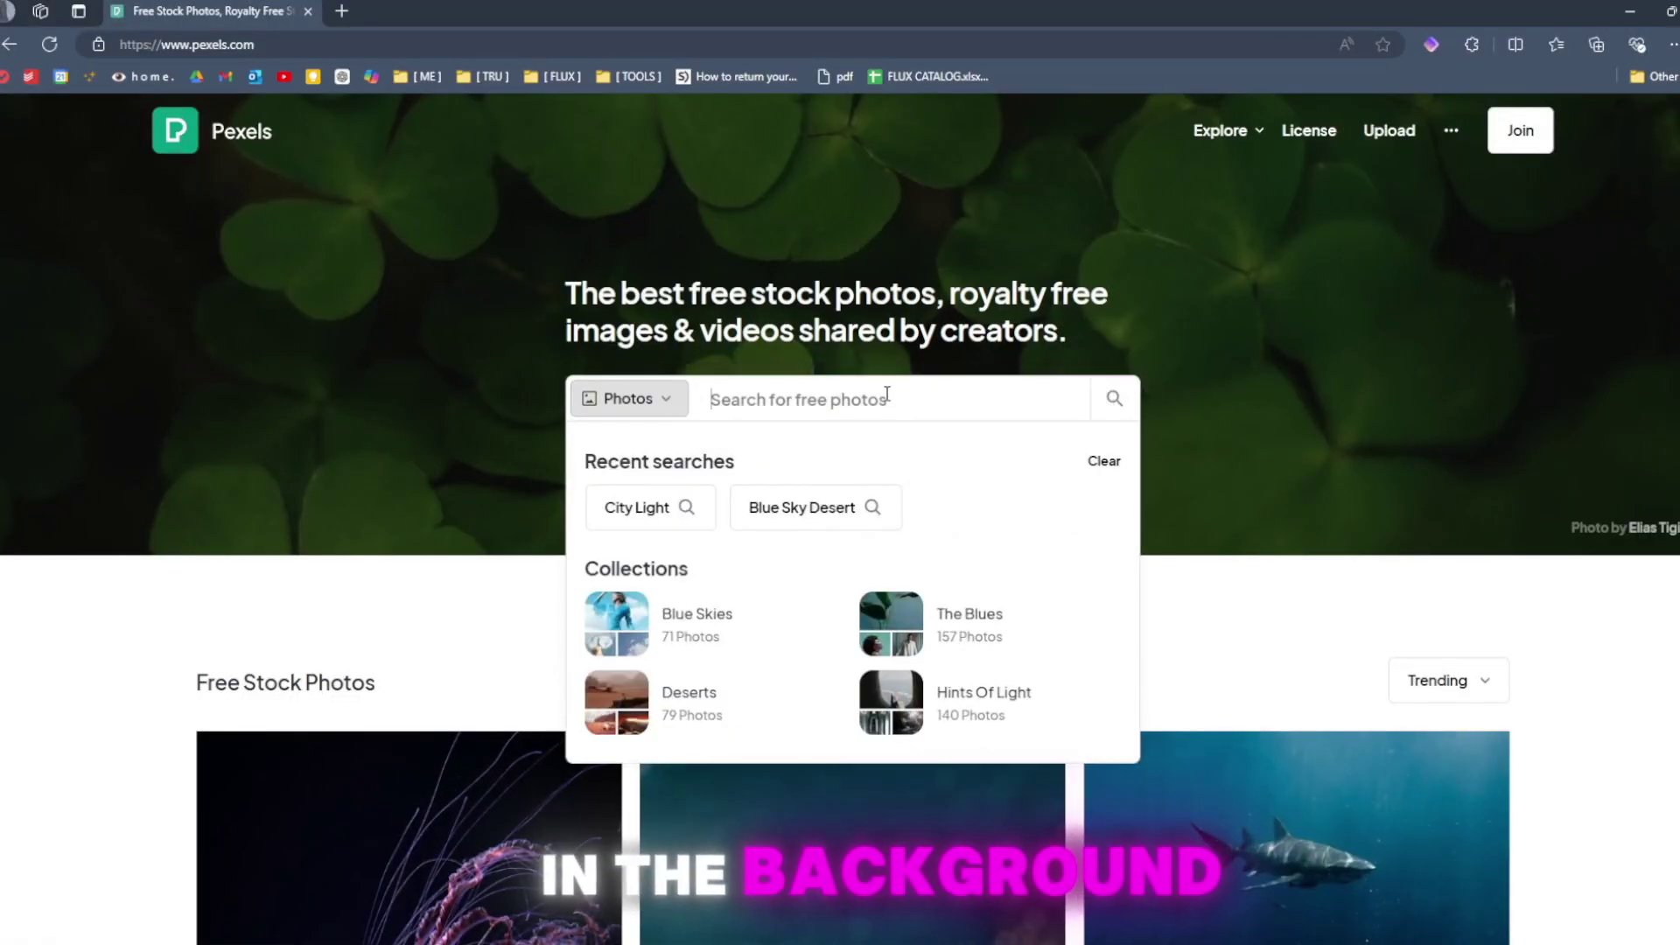
Search Pexels for 'space', switch to Videos, download an abstract clip, and return to FL Studio.
{"action": "type", "text": "space"}
{"action": "key", "text": "Return"}
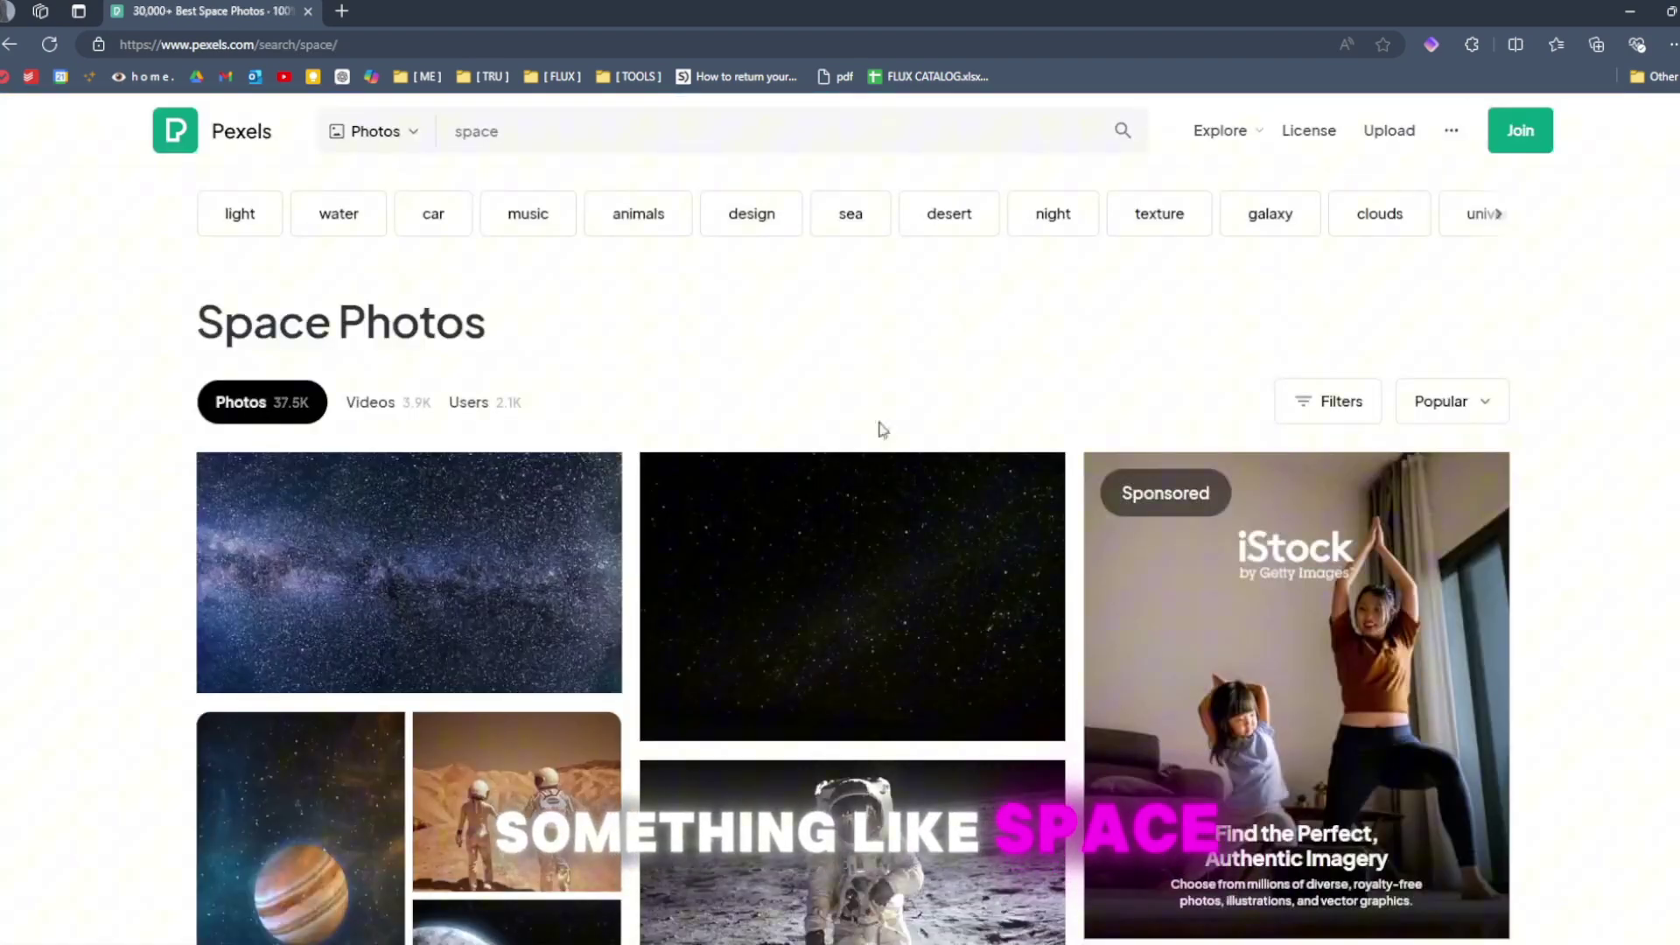
{"action": "scroll", "coordinate": [833, 492], "scroll_direction": "down", "scroll_amount": 5}
{"action": "scroll", "coordinate": [495, 263], "scroll_direction": "up", "scroll_amount": 5}
{"action": "left_click", "coordinate": [376, 402]}
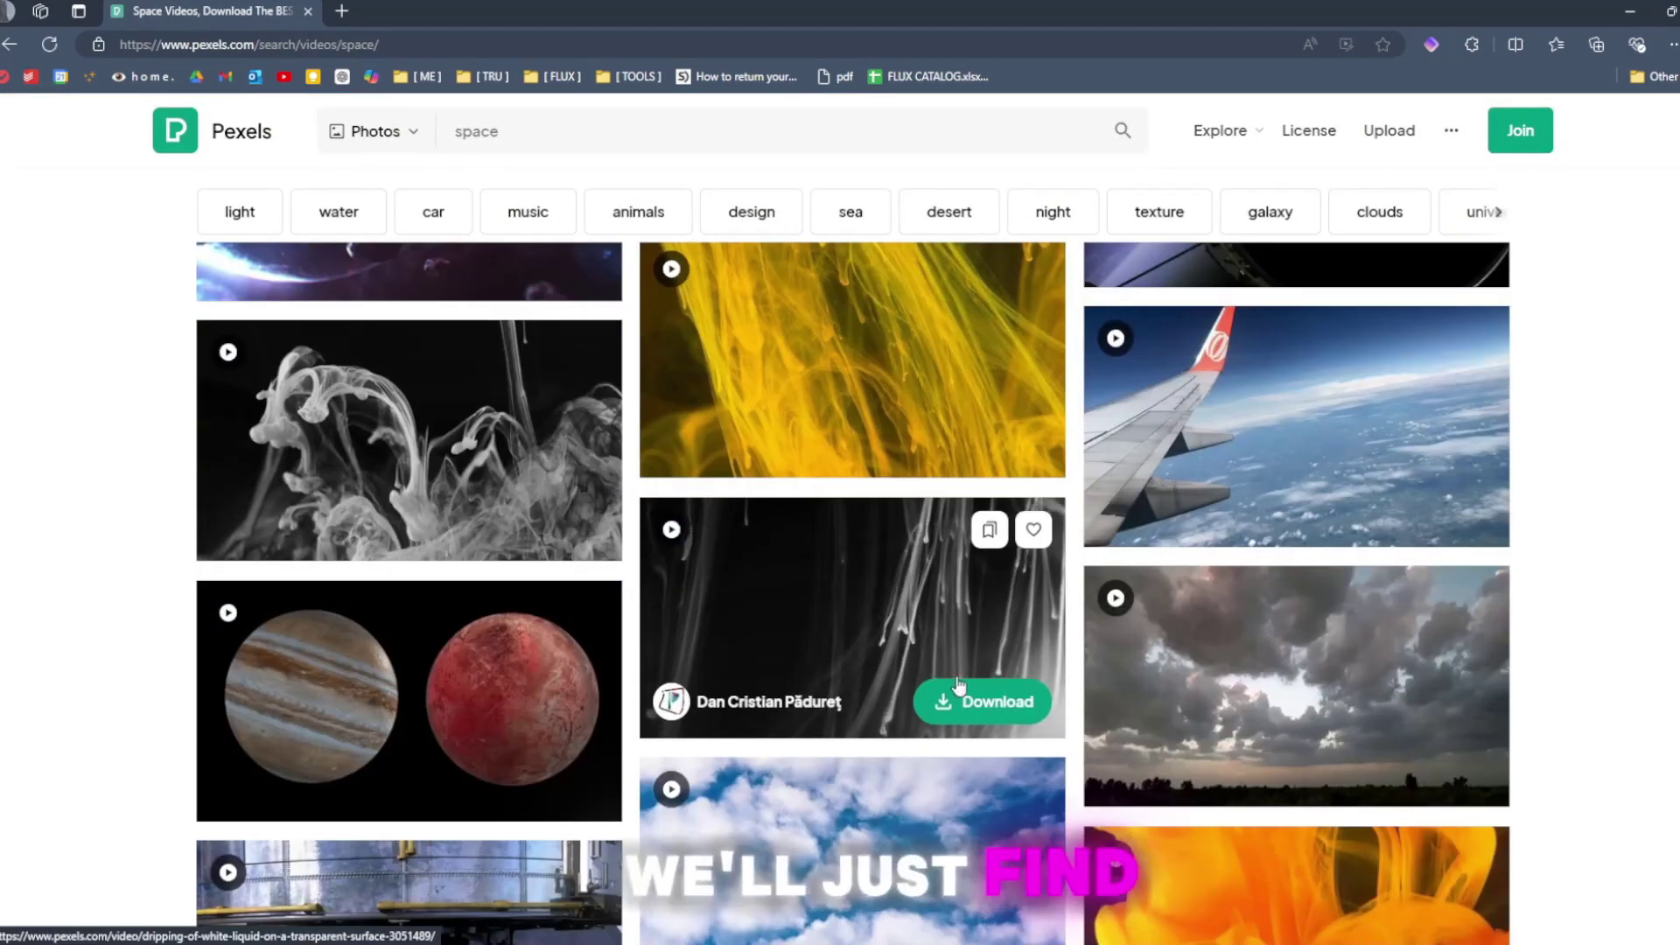
{"action": "left_click", "coordinate": [982, 699]}
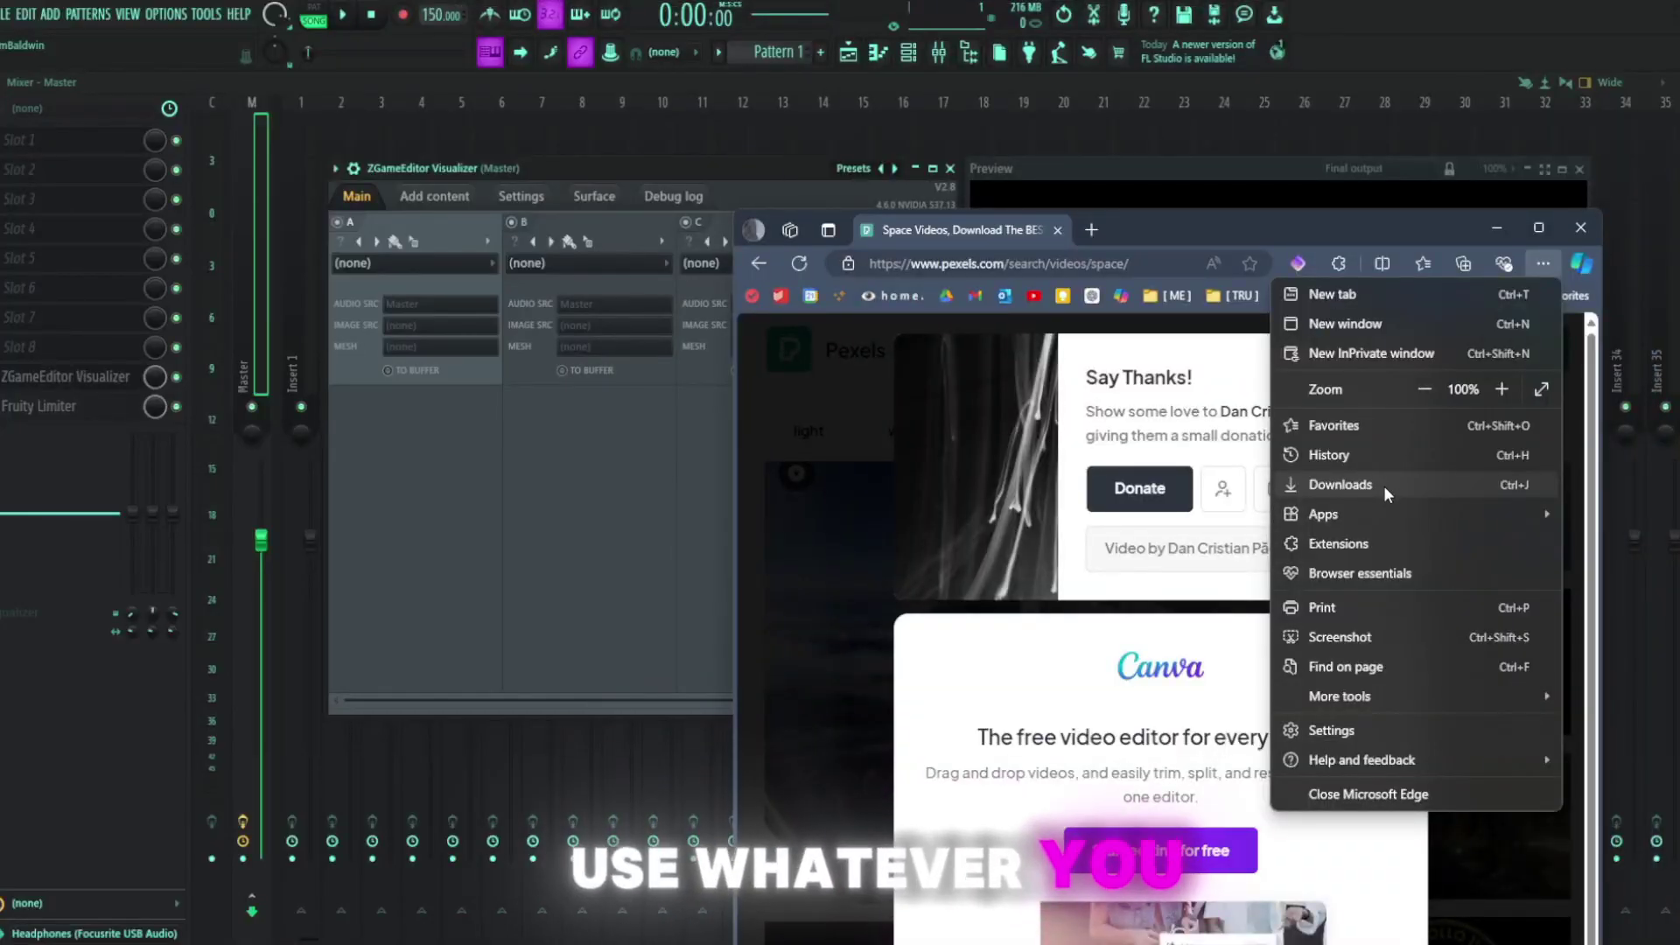
{"action": "left_click", "coordinate": [1390, 12]}
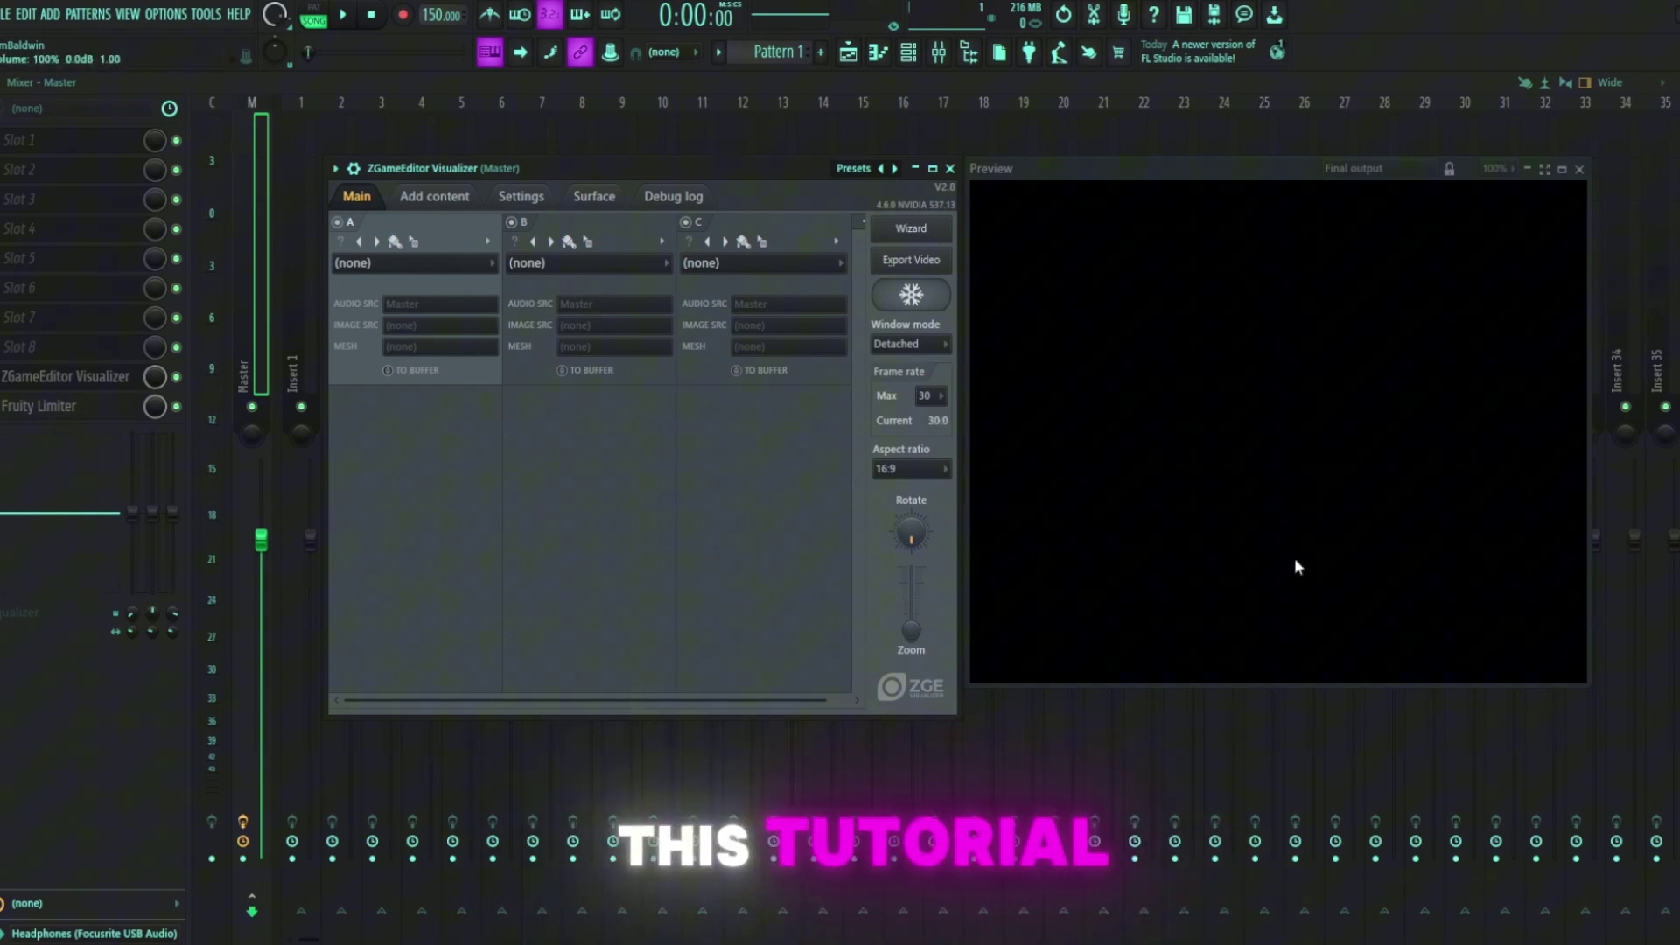
Bring up the ! BEATS folder window and move it to the right side of the screen.
{"action": "key", "text": "alt+Tab"}
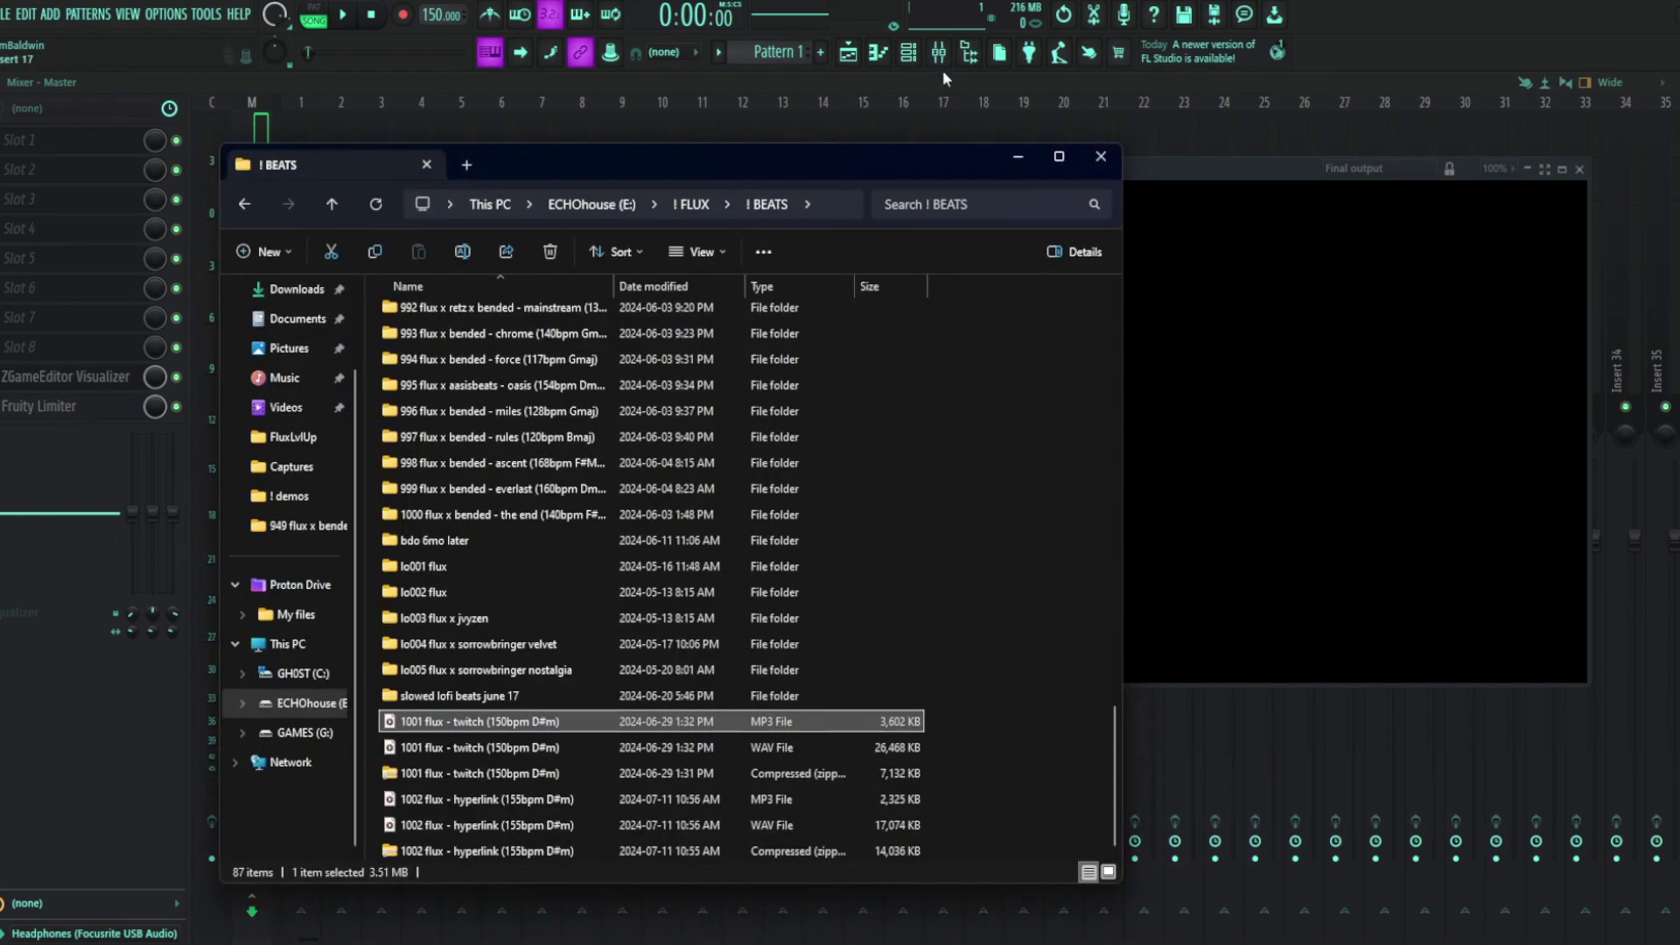
{"action": "left_click_drag", "start_coordinate": [910, 167], "coordinate": [1486, 135]}
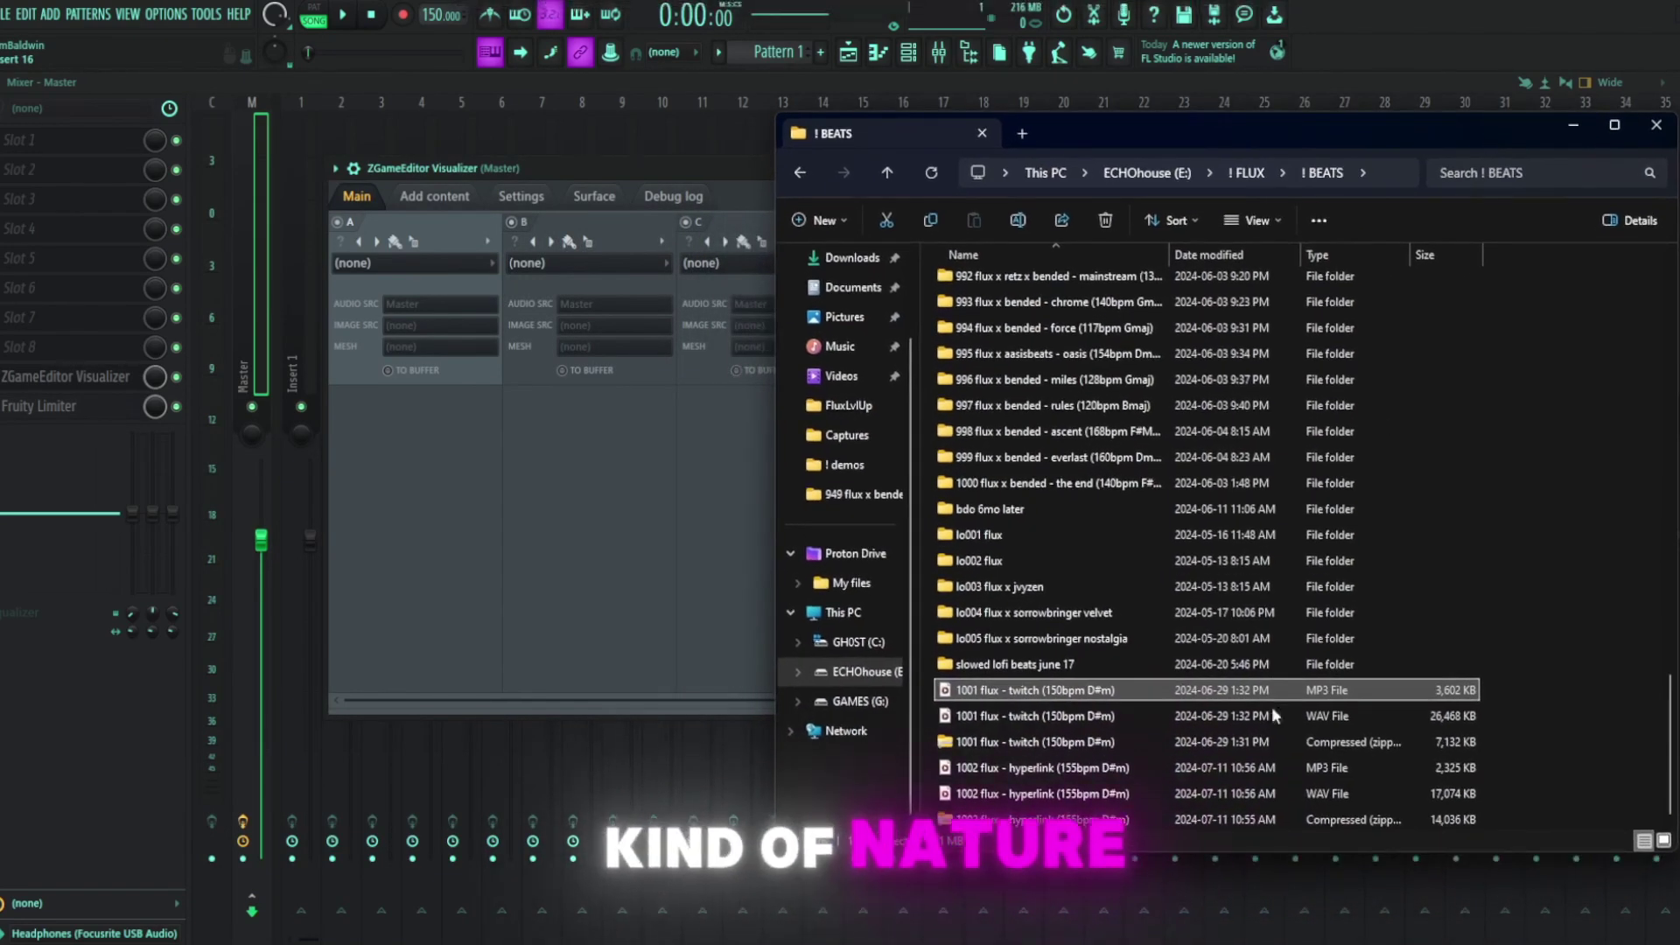
Add the downloaded 3051489-uhd_3840_2160_25fps.mp4 video to the visualizer's content list.
{"action": "left_click", "coordinate": [1575, 126]}
{"action": "left_click", "coordinate": [435, 197]}
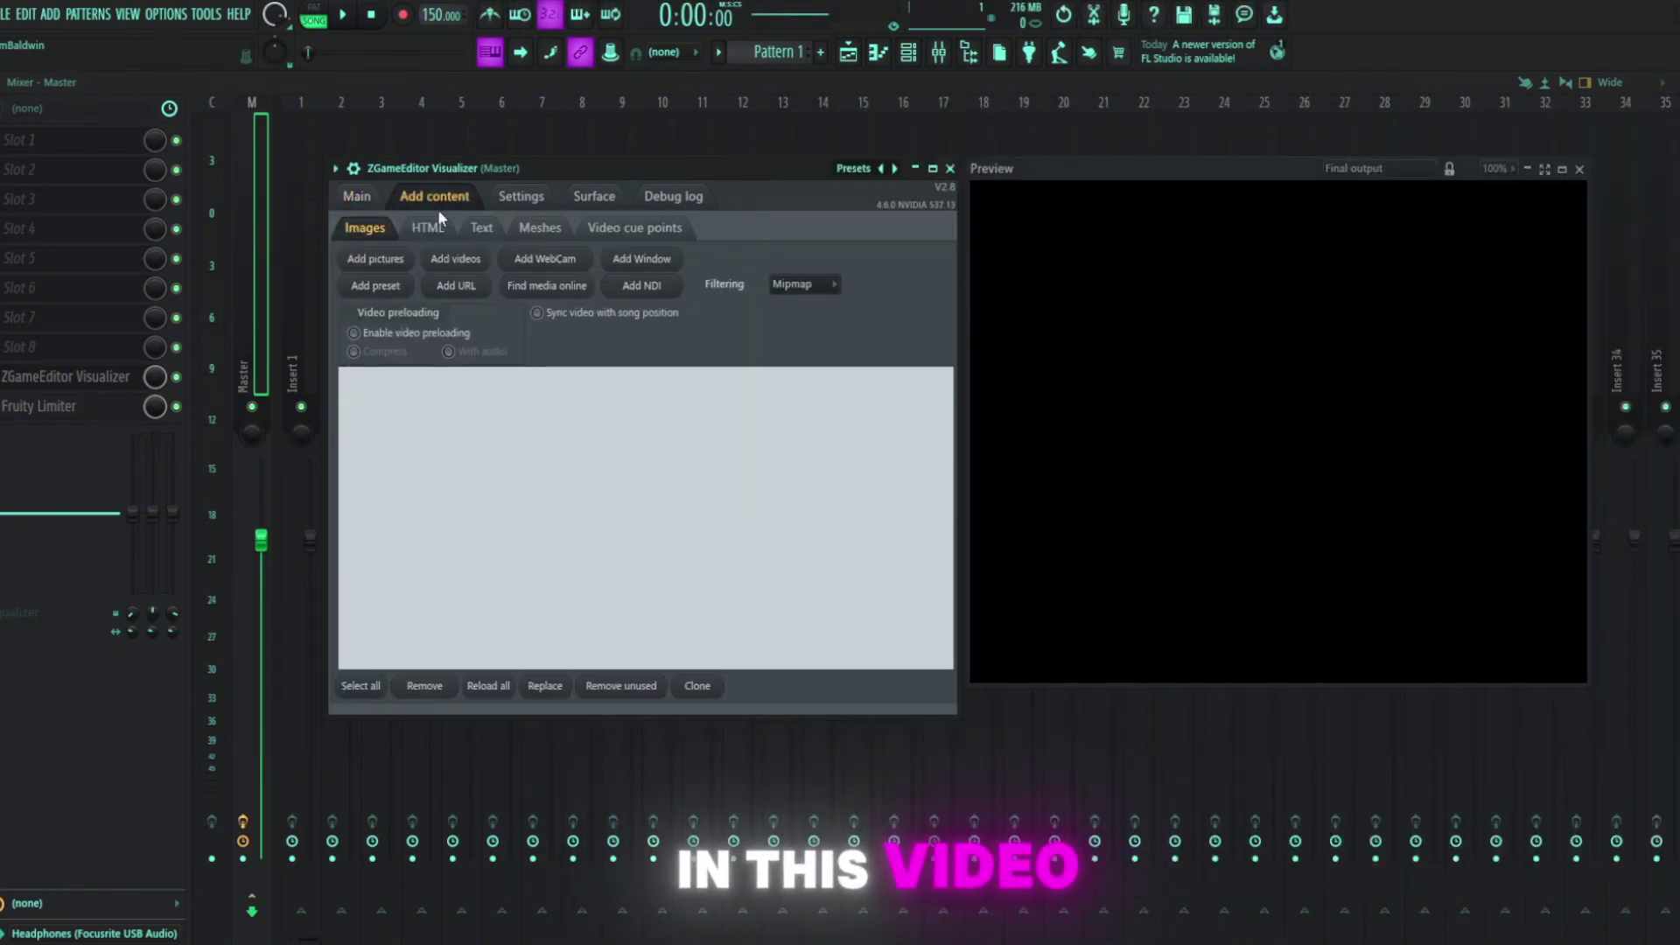
{"action": "left_click", "coordinate": [357, 196]}
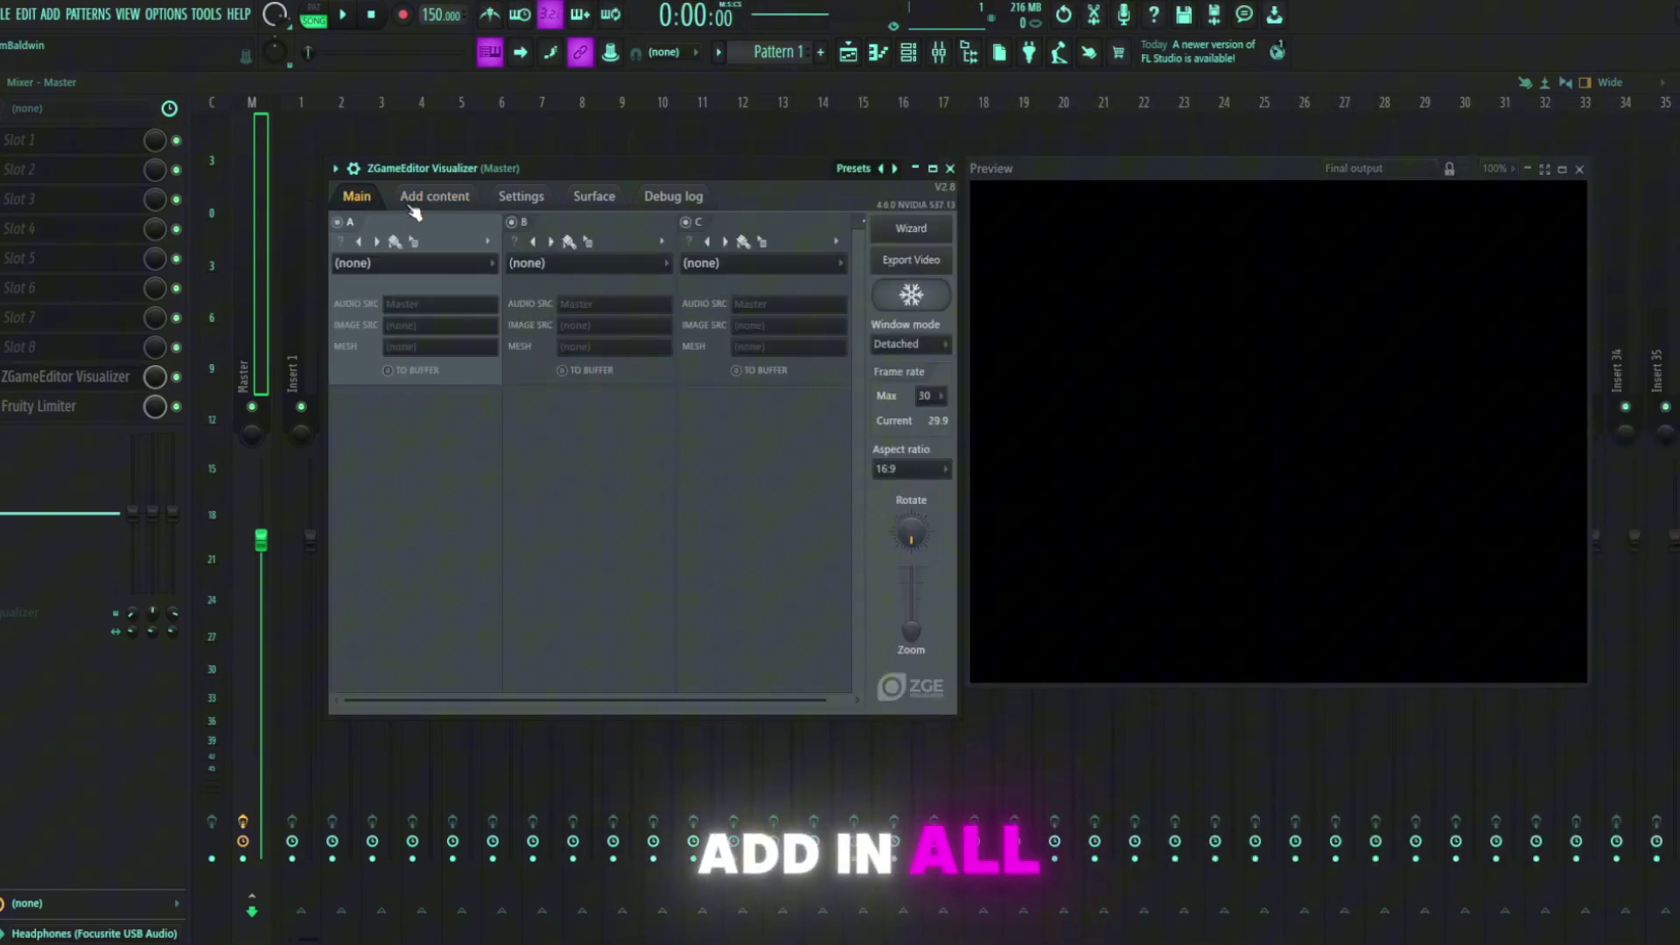
{"action": "left_click", "coordinate": [429, 201]}
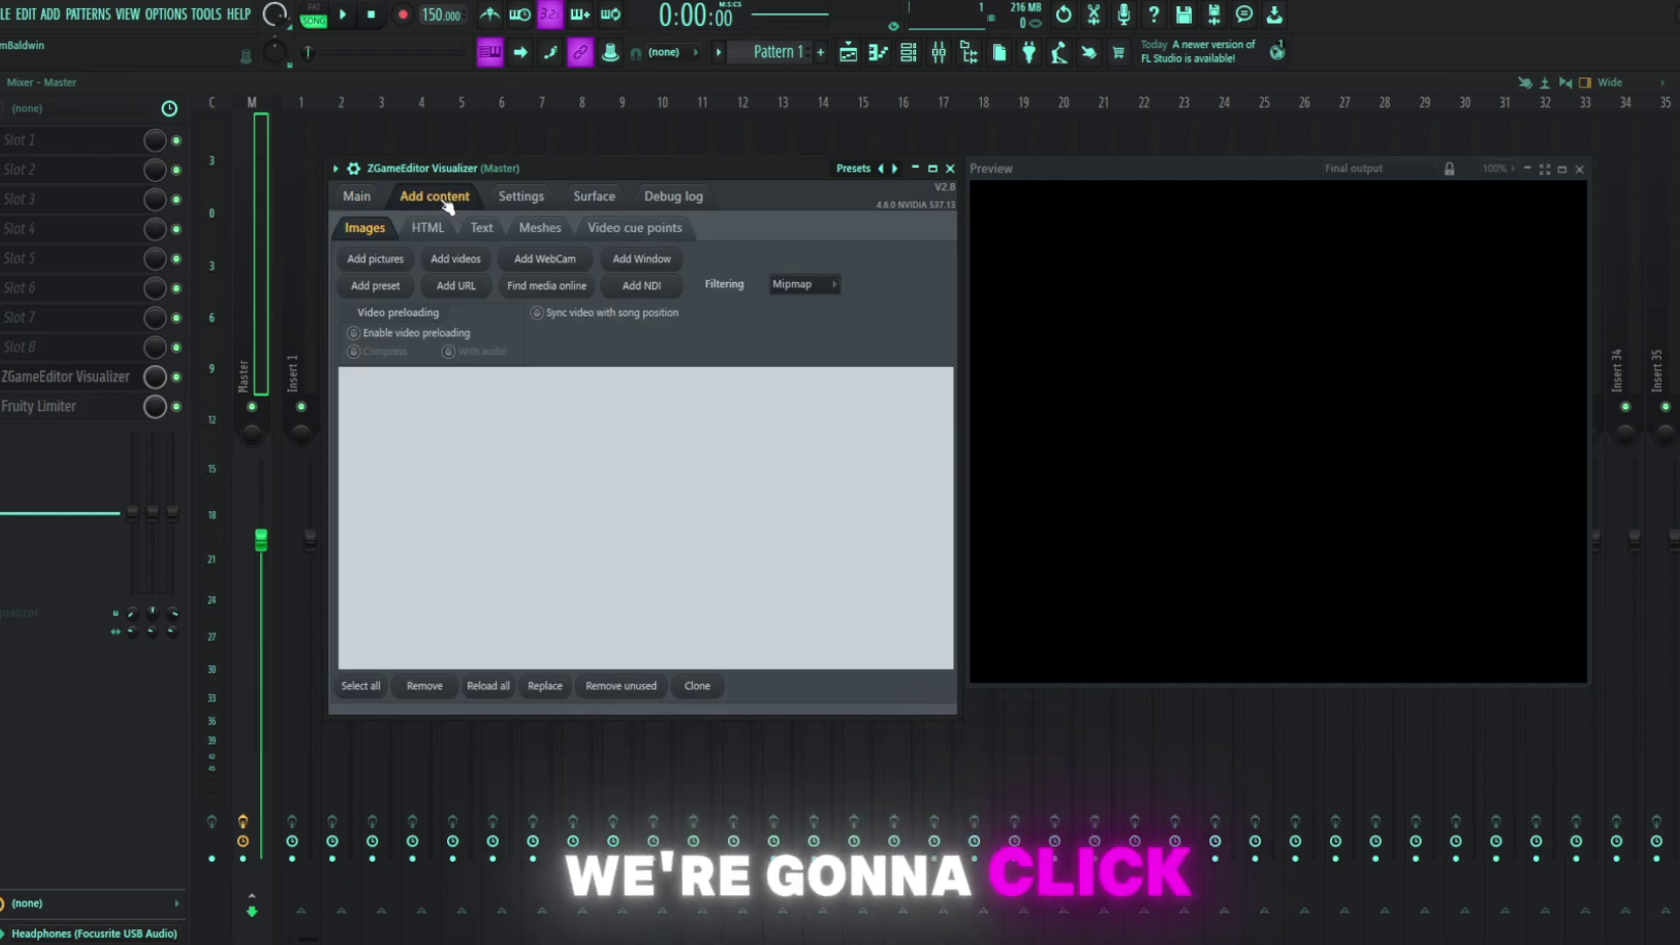
{"action": "left_click", "coordinate": [446, 260]}
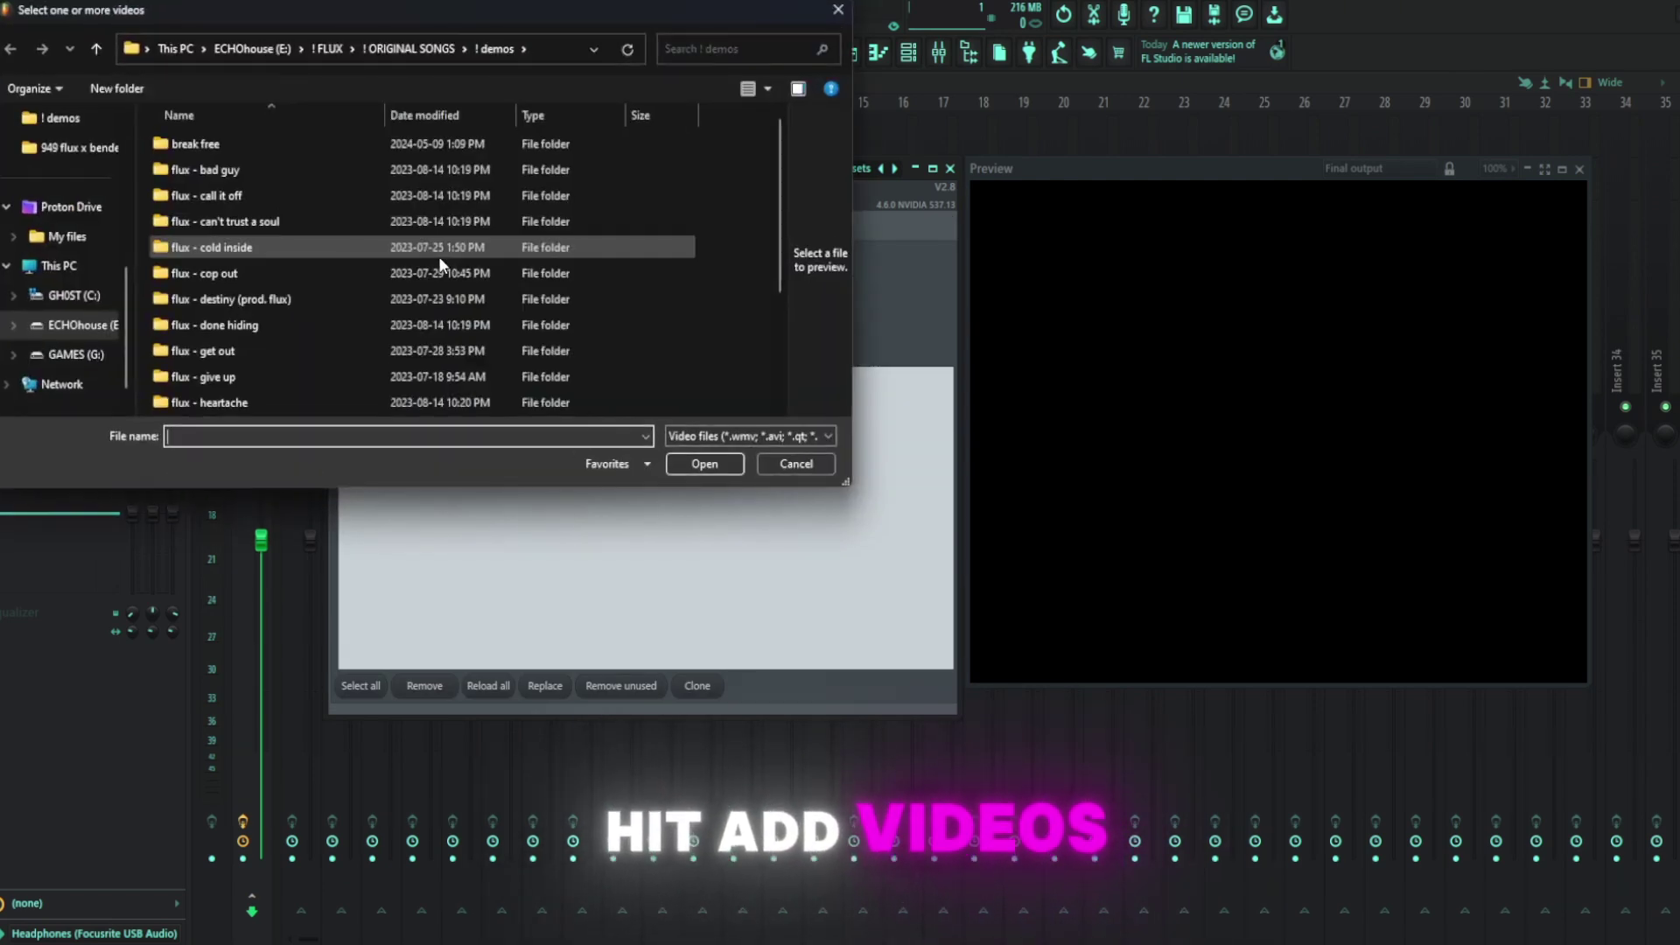
{"action": "left_click", "coordinate": [59, 265]}
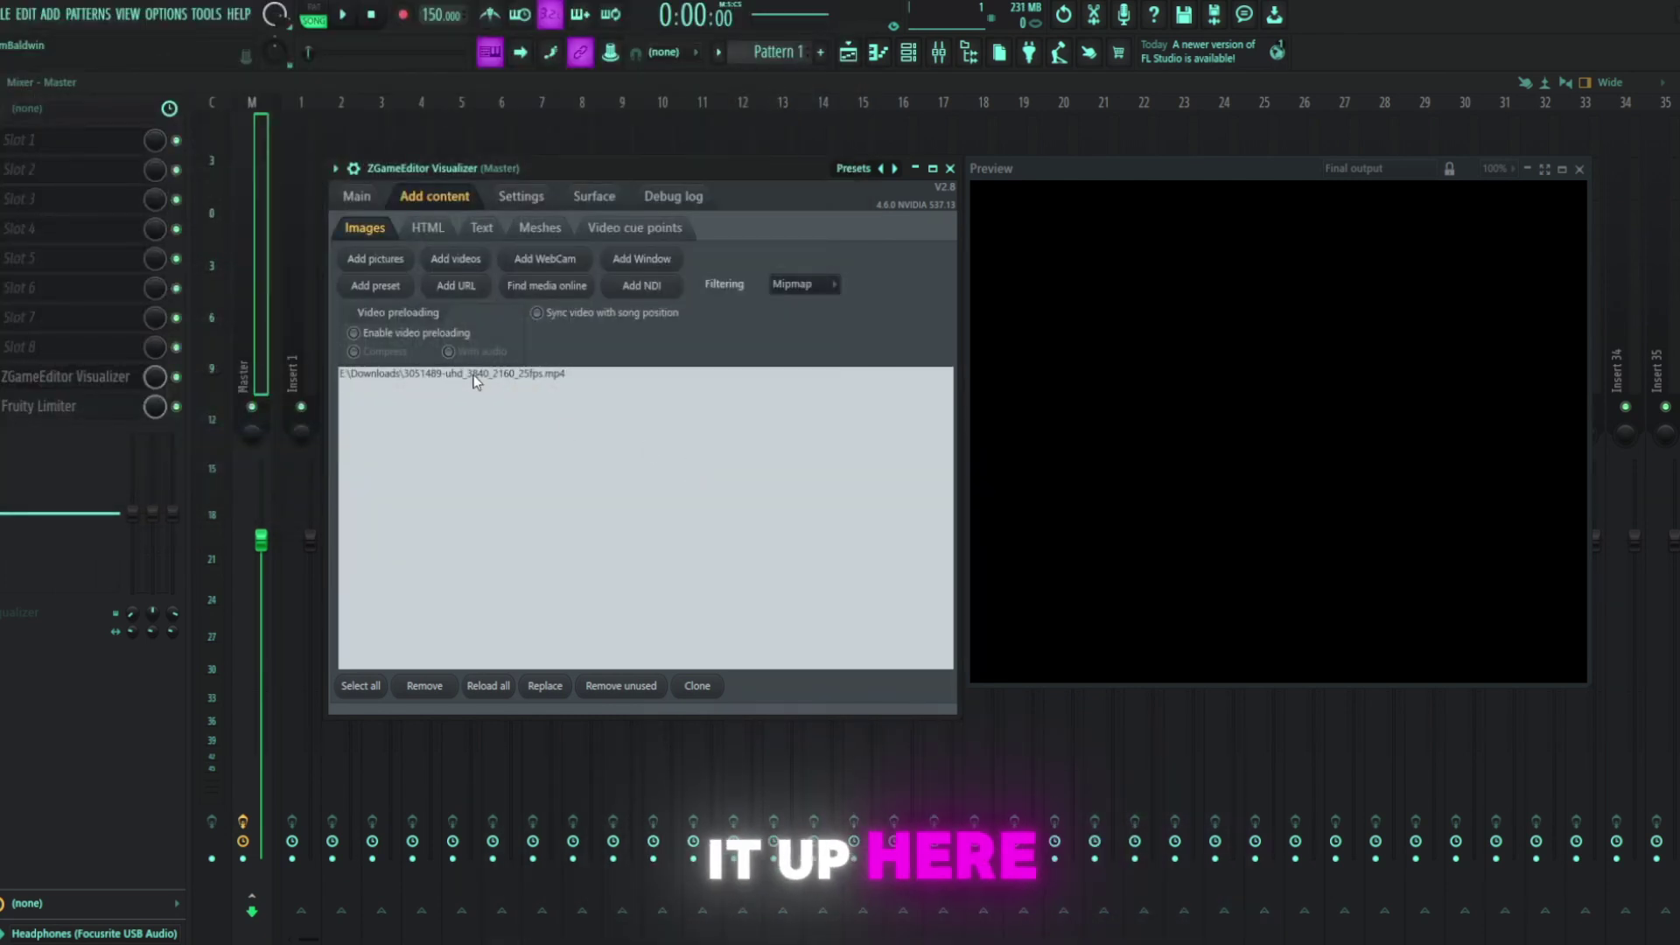
{"action": "left_click", "coordinate": [511, 378]}
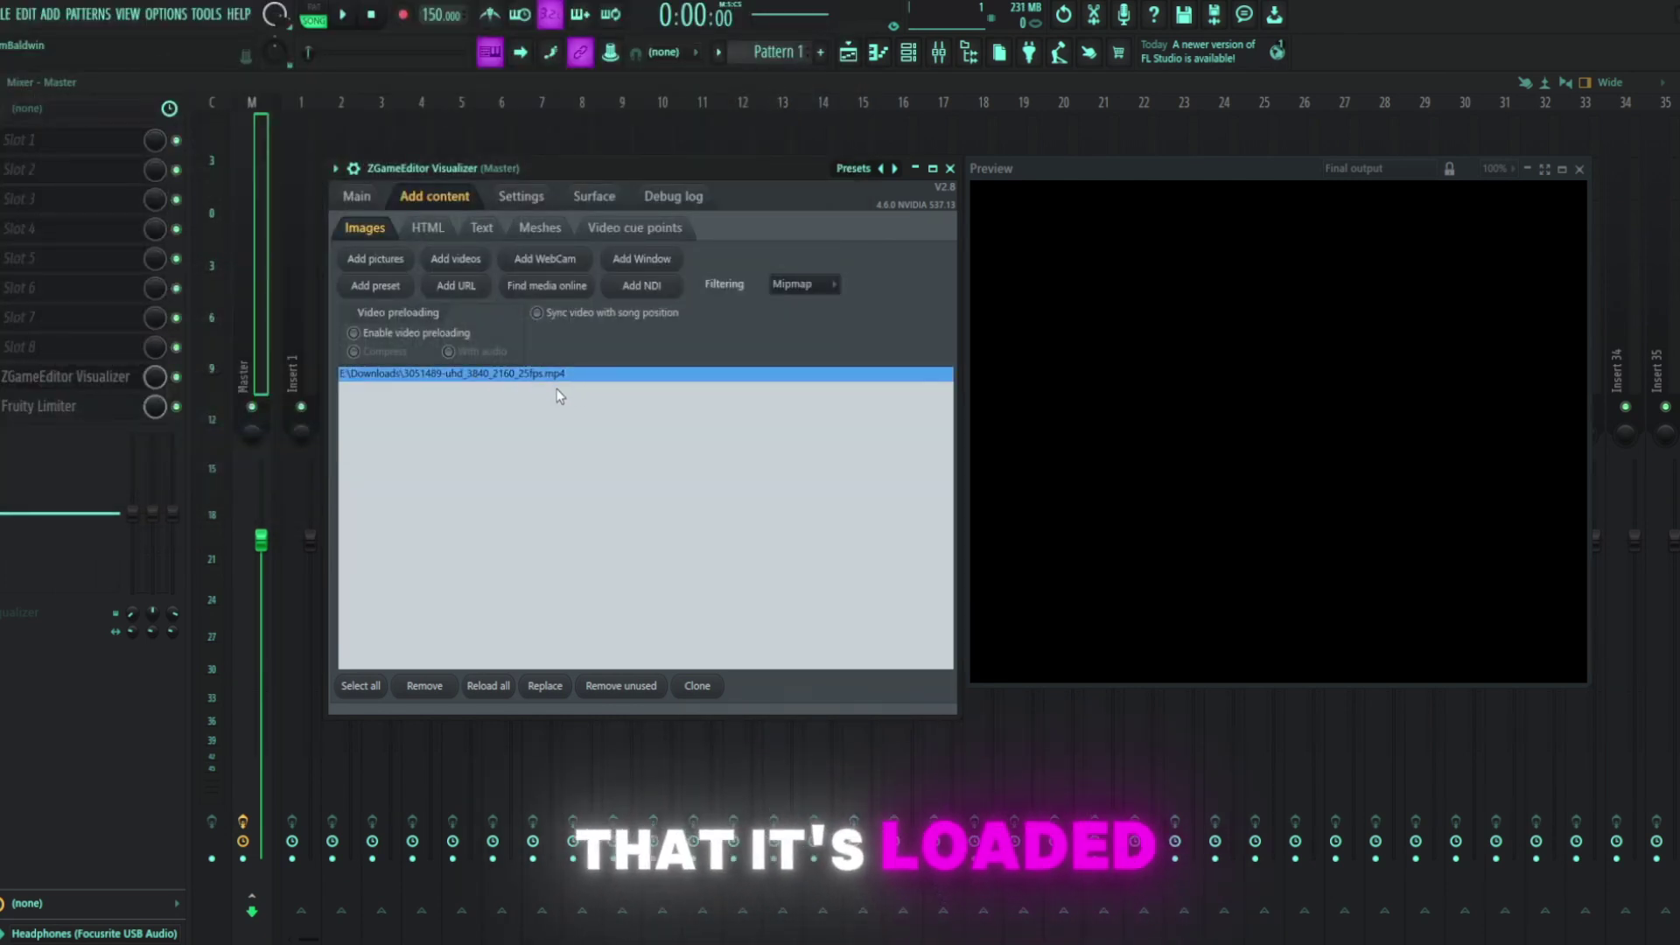
Look through the effect lists of layers A, B and C without choosing anything.
{"action": "left_click", "coordinate": [361, 200]}
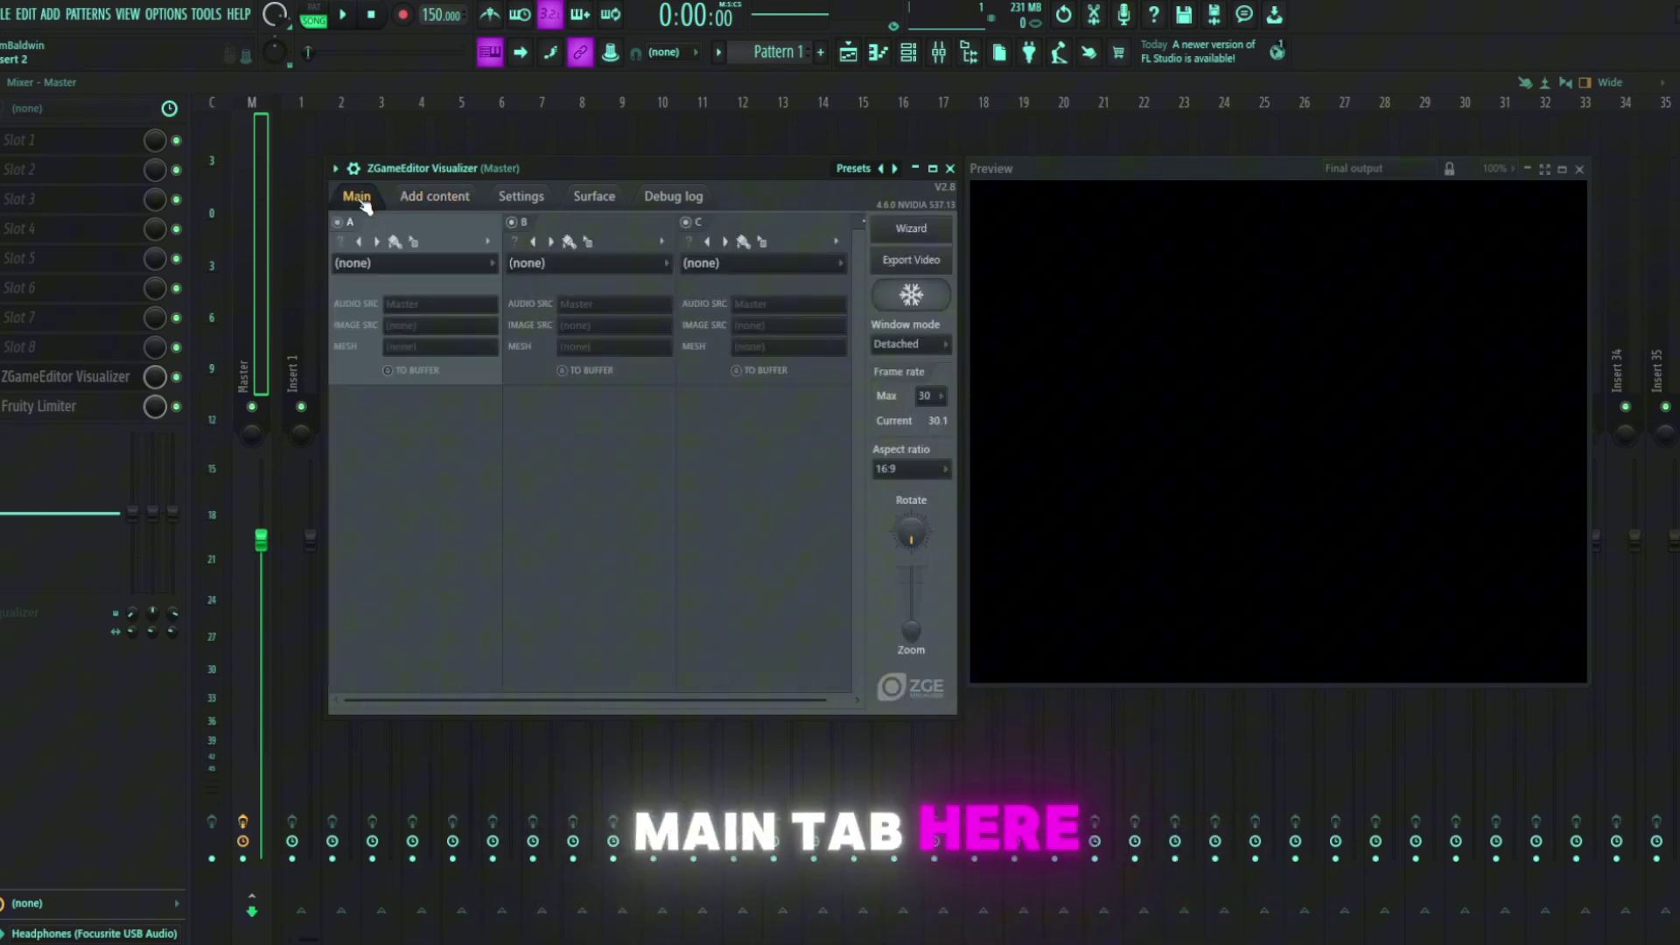
{"action": "left_click", "coordinate": [451, 264]}
{"action": "left_click", "coordinate": [555, 264]}
{"action": "left_click", "coordinate": [555, 264]}
{"action": "left_click", "coordinate": [555, 266]}
{"action": "left_click", "coordinate": [708, 264]}
{"action": "left_click", "coordinate": [709, 264]}
{"action": "left_click", "coordinate": [578, 263]}
{"action": "left_click", "coordinate": [420, 261]}
{"action": "left_click", "coordinate": [427, 261]}
Make layer A an Image effect with the 3051489 space video as its image source.
{"action": "left_click", "coordinate": [429, 258]}
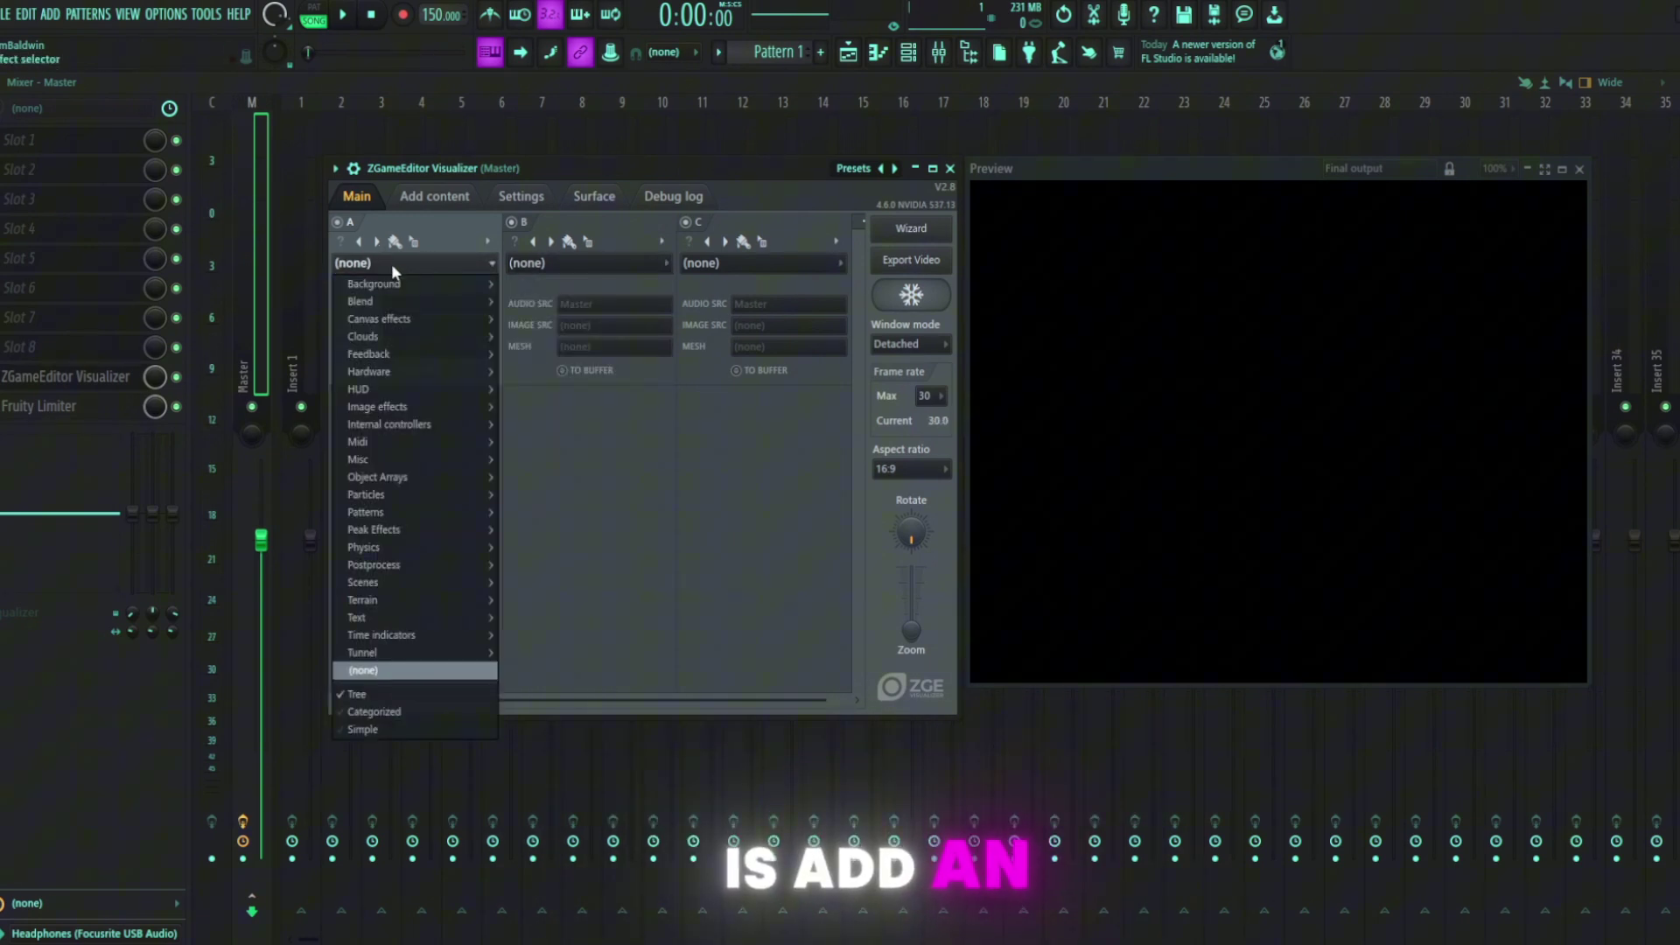
{"action": "mouse_move", "coordinate": [400, 409]}
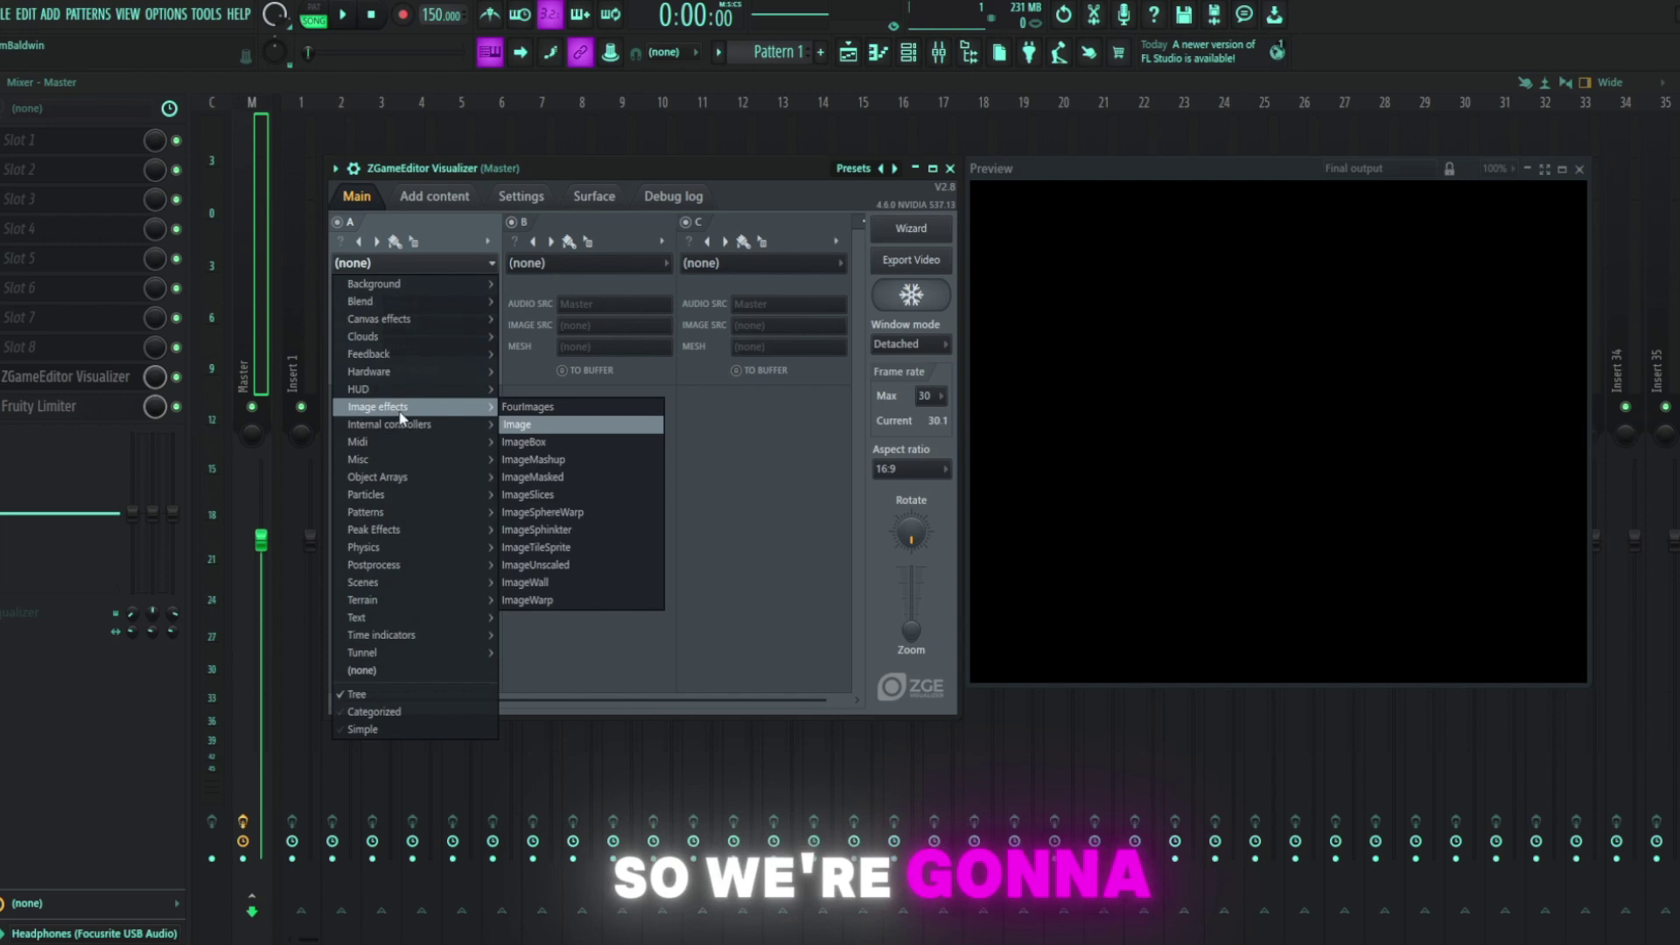
{"action": "left_click", "coordinate": [536, 427]}
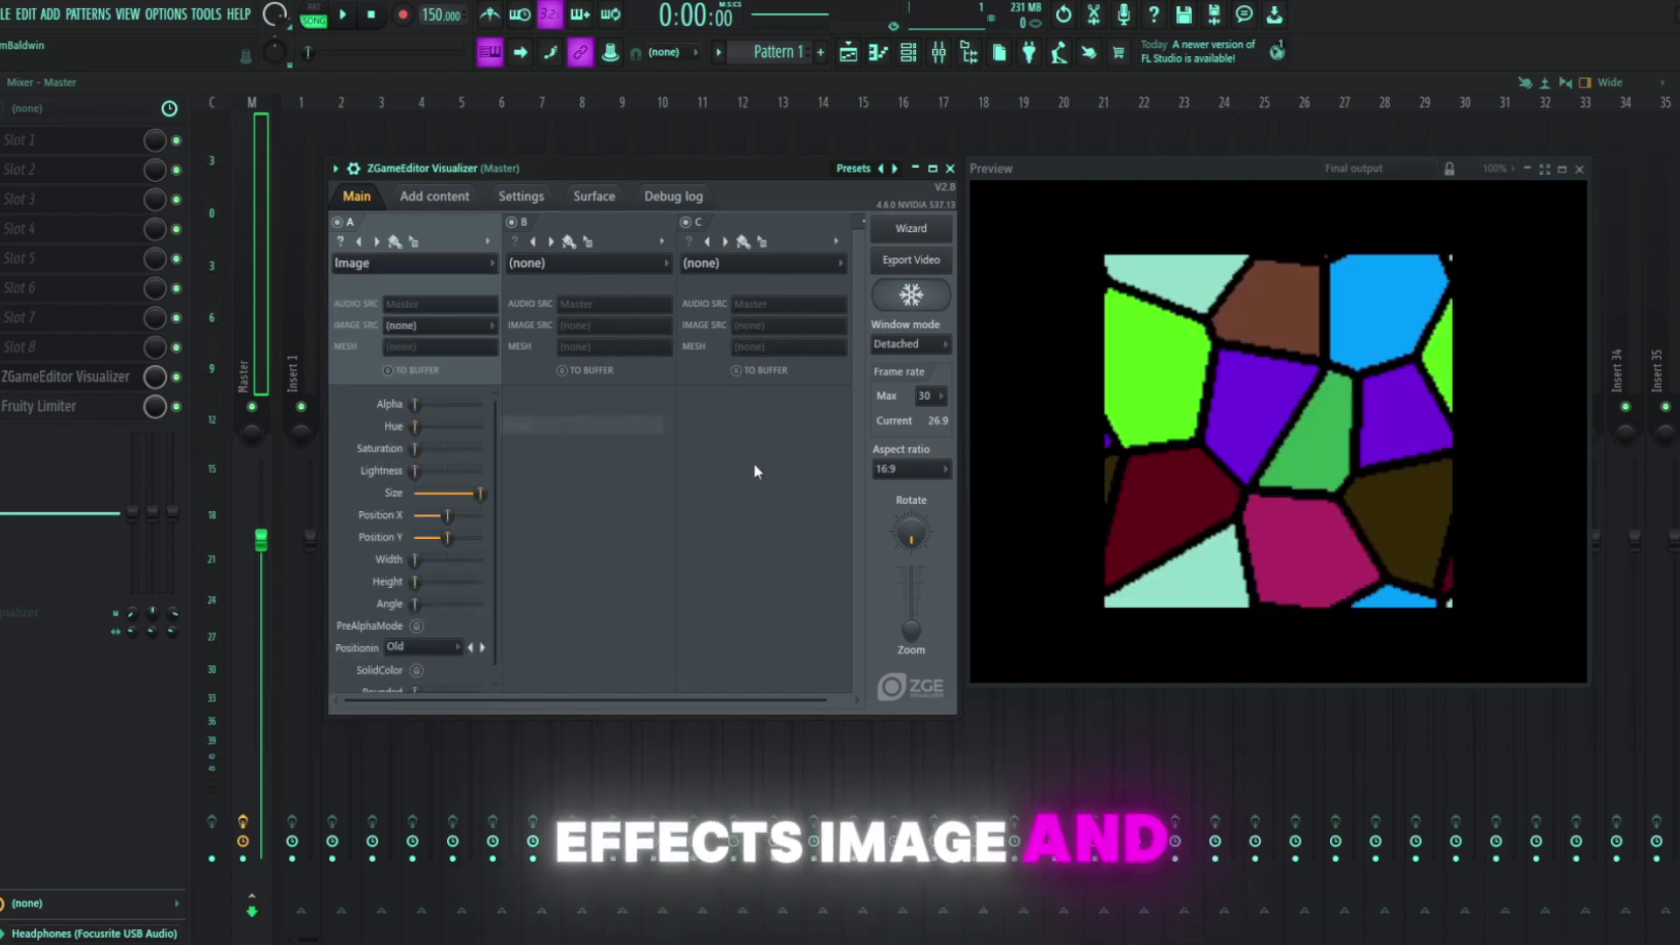
{"action": "left_click", "coordinate": [418, 330]}
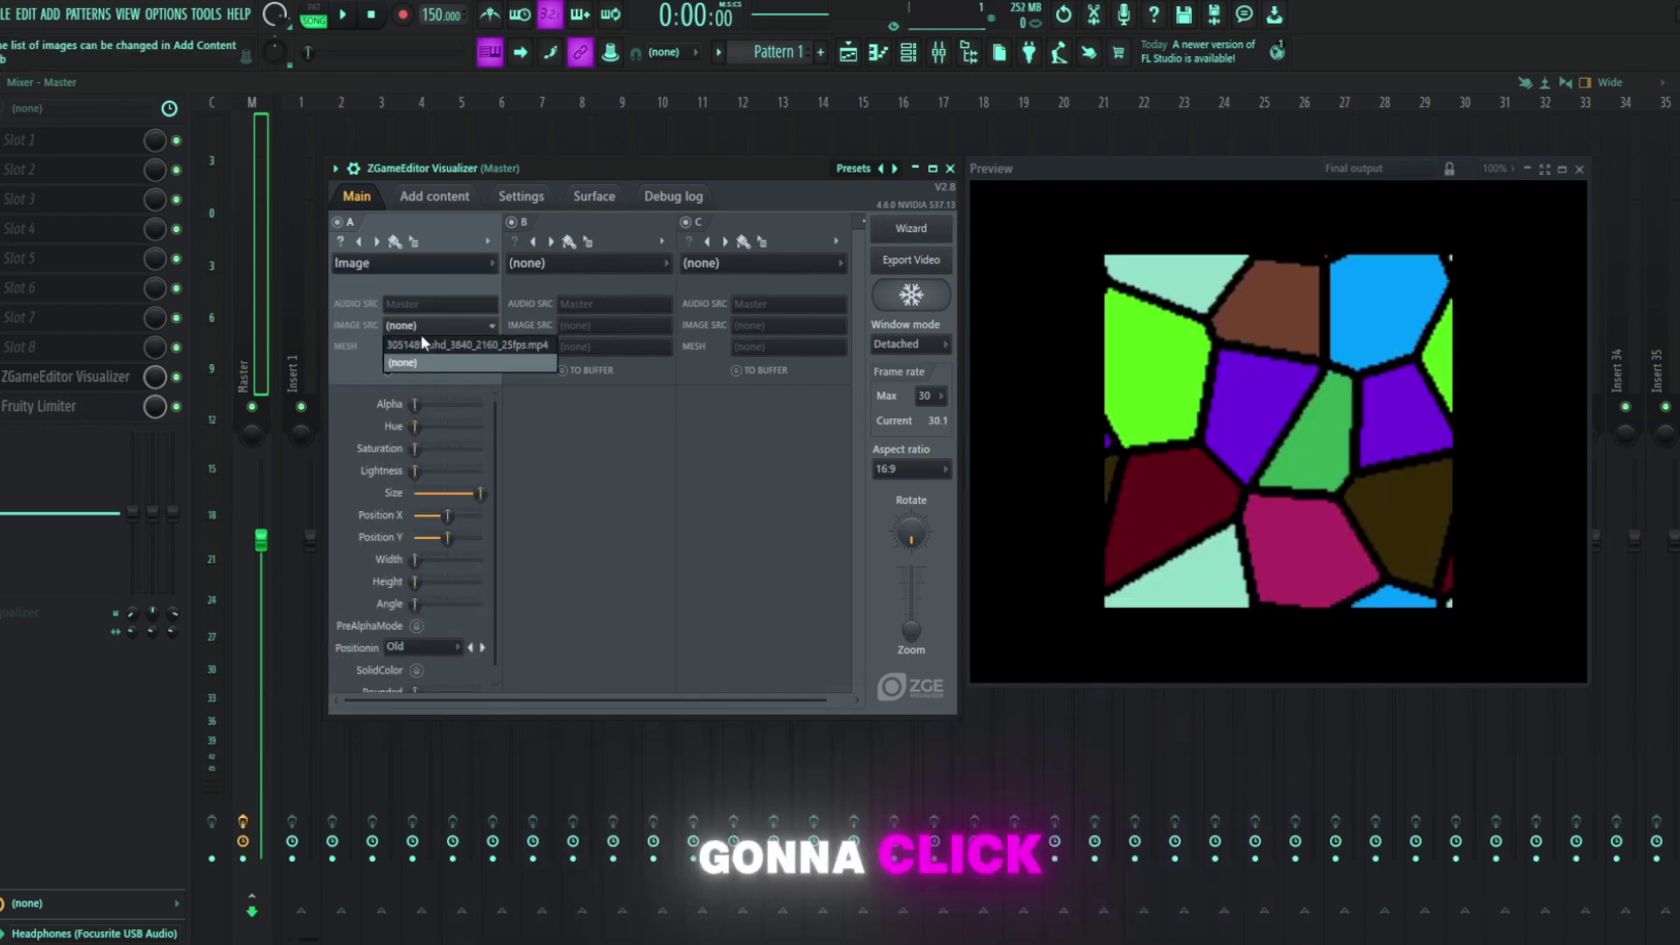
{"action": "left_click", "coordinate": [458, 347]}
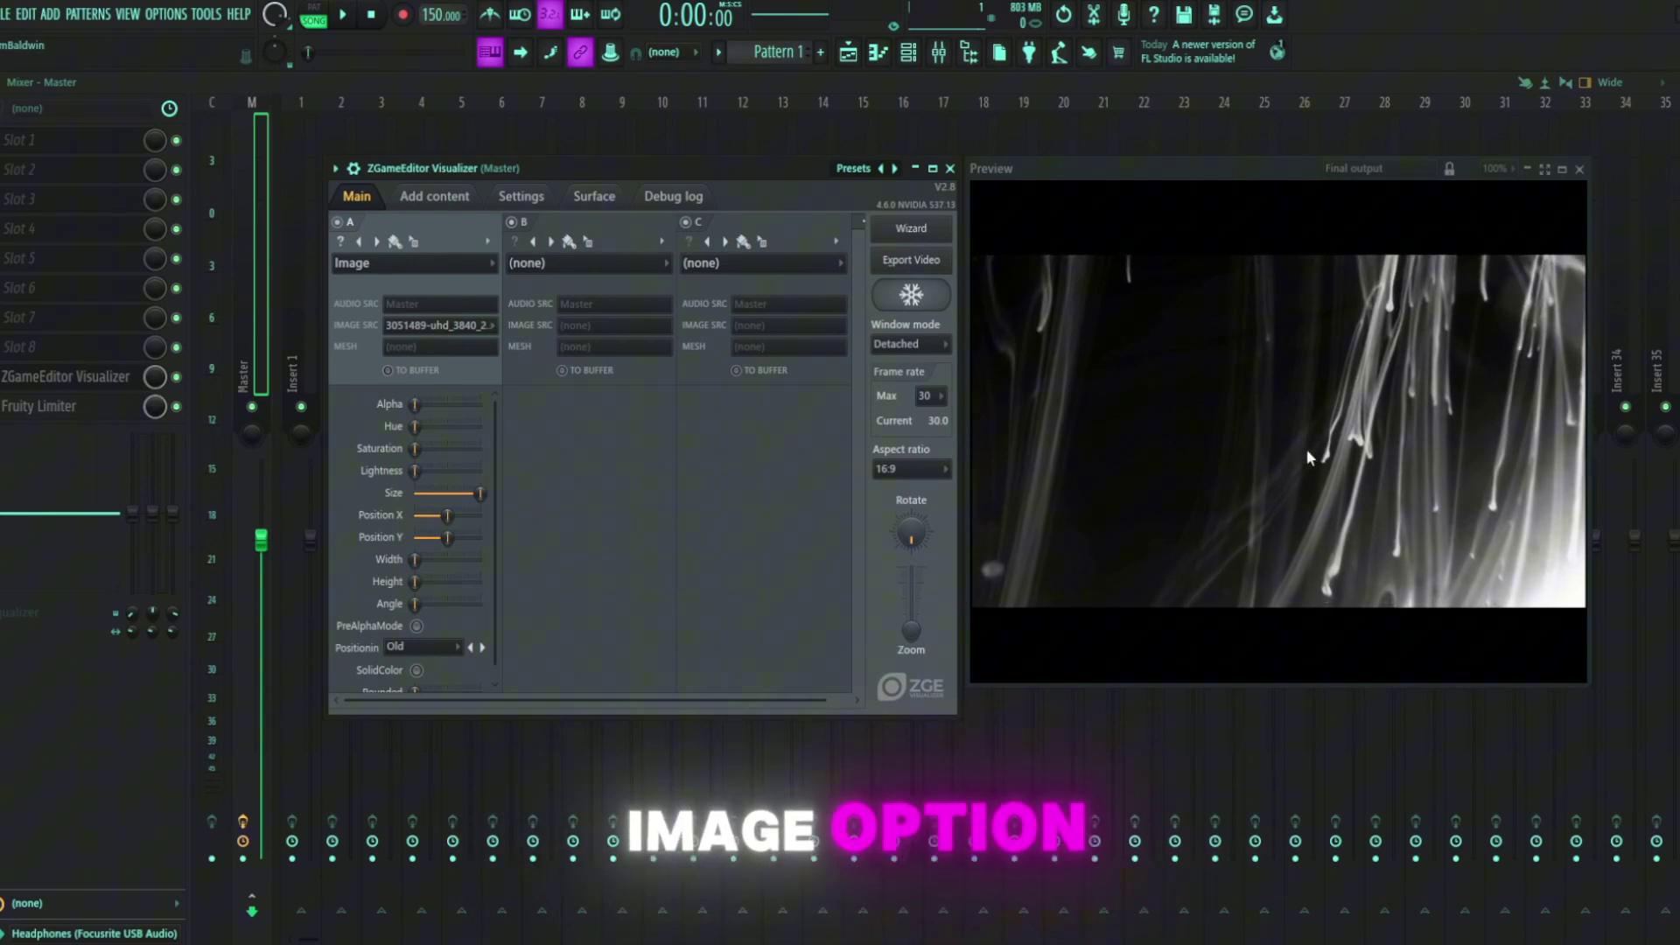
Move the preview window aside, then raise layer A's hue to purple and its lightness slightly.
{"action": "left_click_drag", "start_coordinate": [1214, 171], "coordinate": [1257, 202]}
{"action": "left_click_drag", "start_coordinate": [675, 165], "coordinate": [630, 157]}
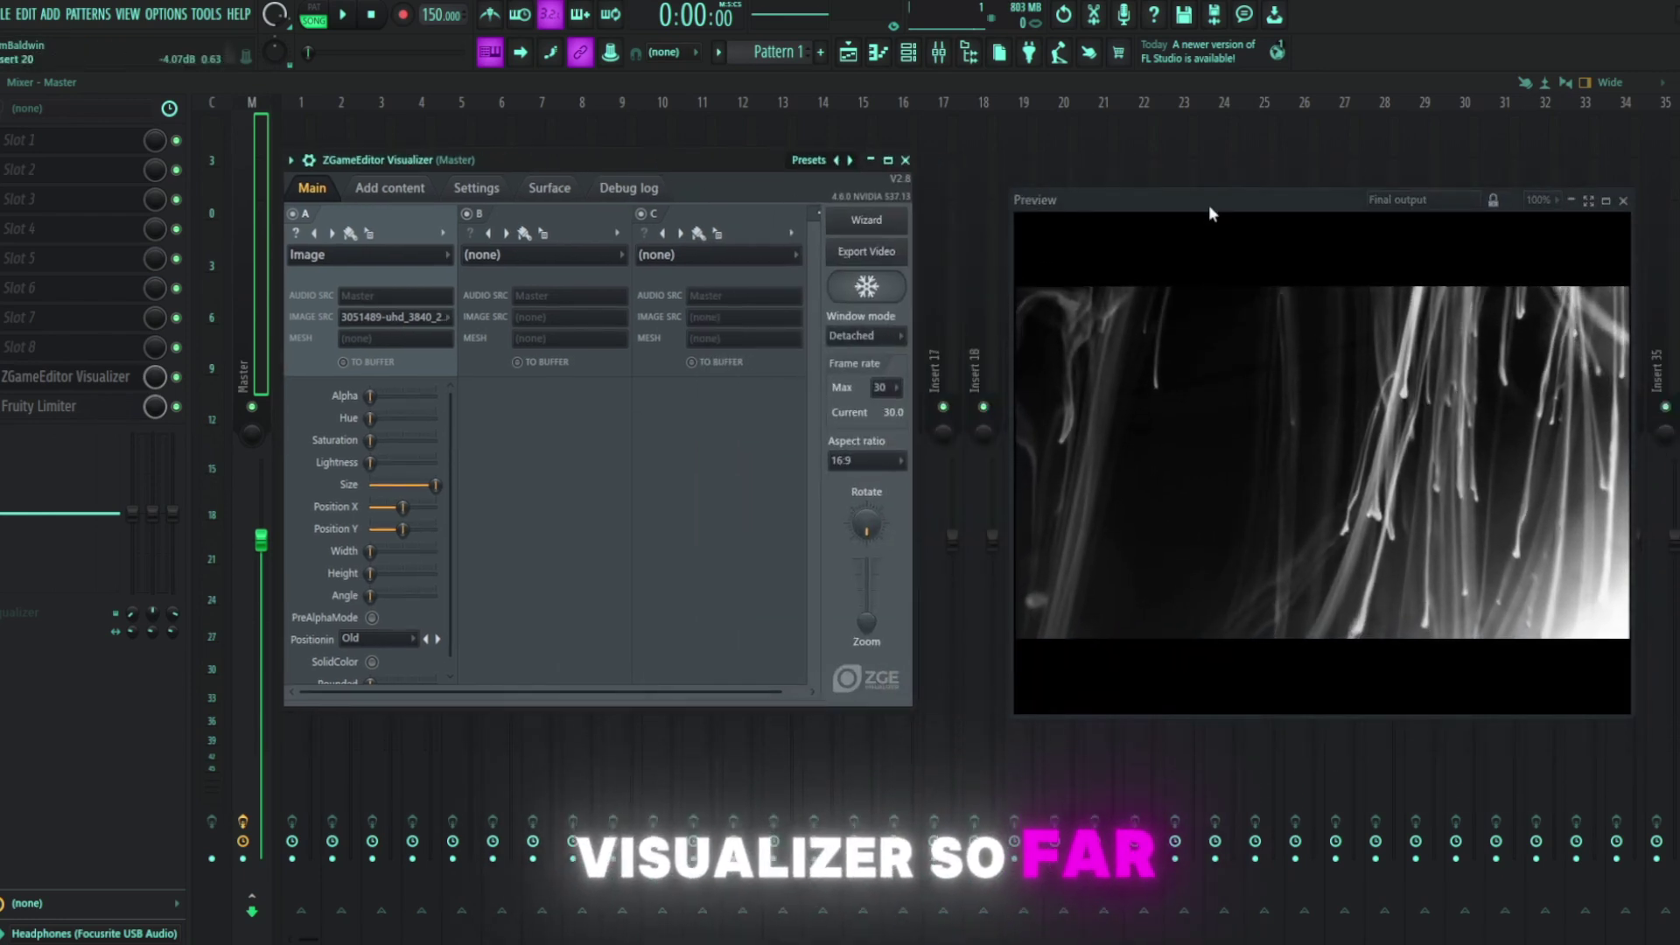
{"action": "left_click_drag", "start_coordinate": [1209, 205], "coordinate": [1176, 177]}
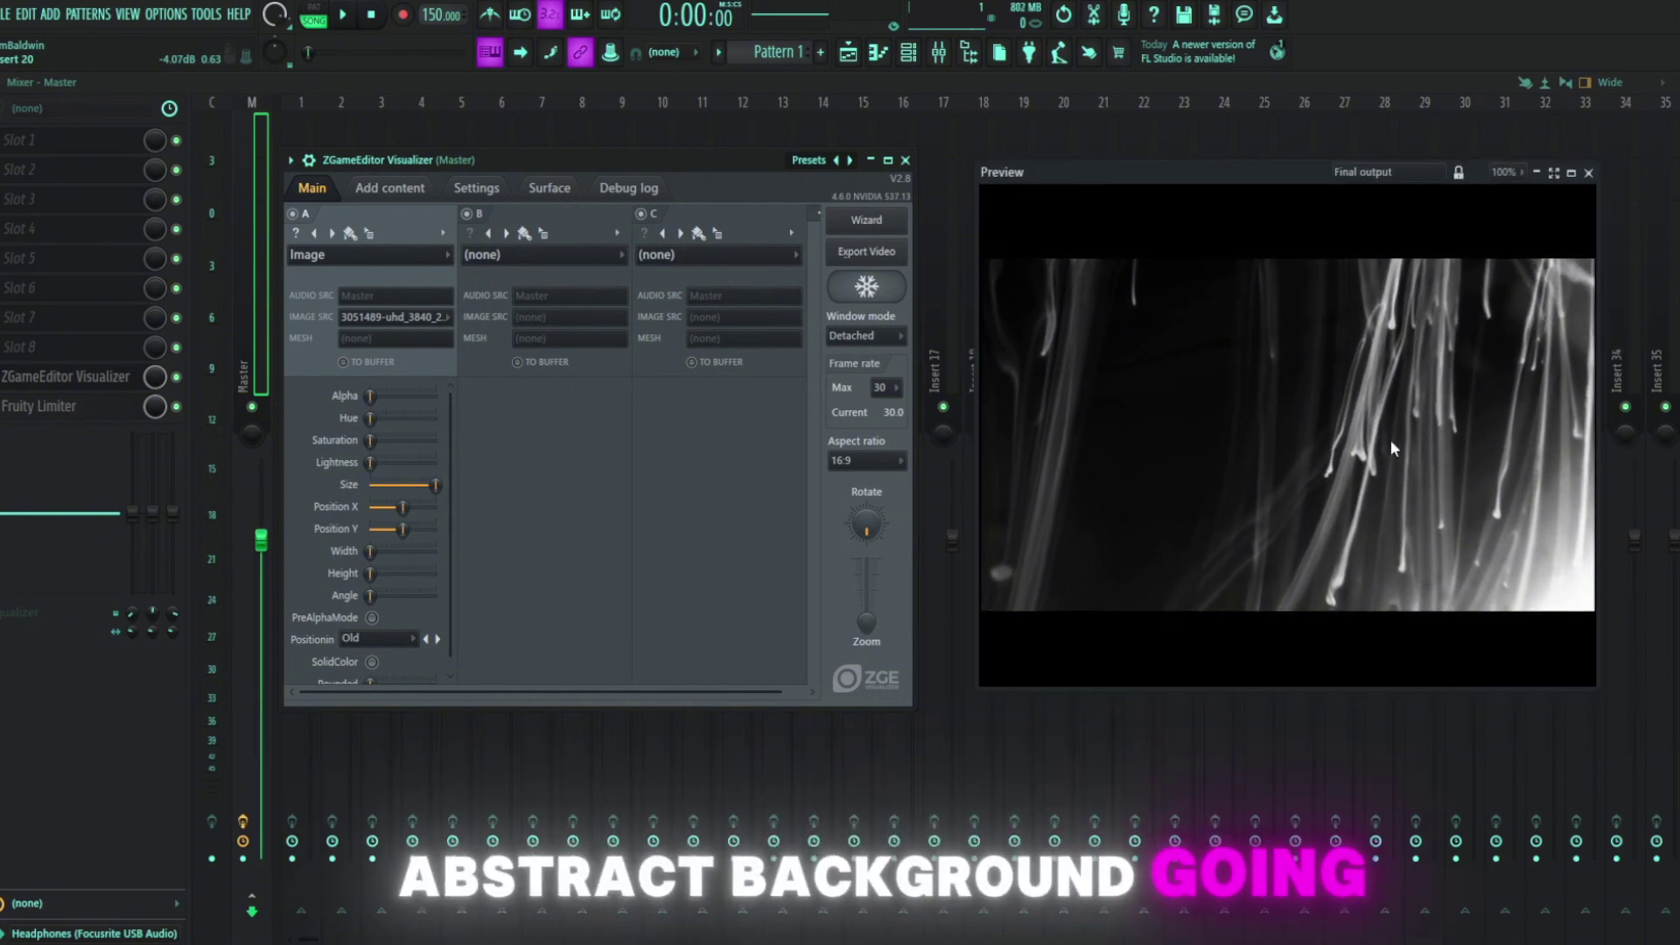
{"action": "left_click_drag", "start_coordinate": [372, 418], "coordinate": [417, 419]}
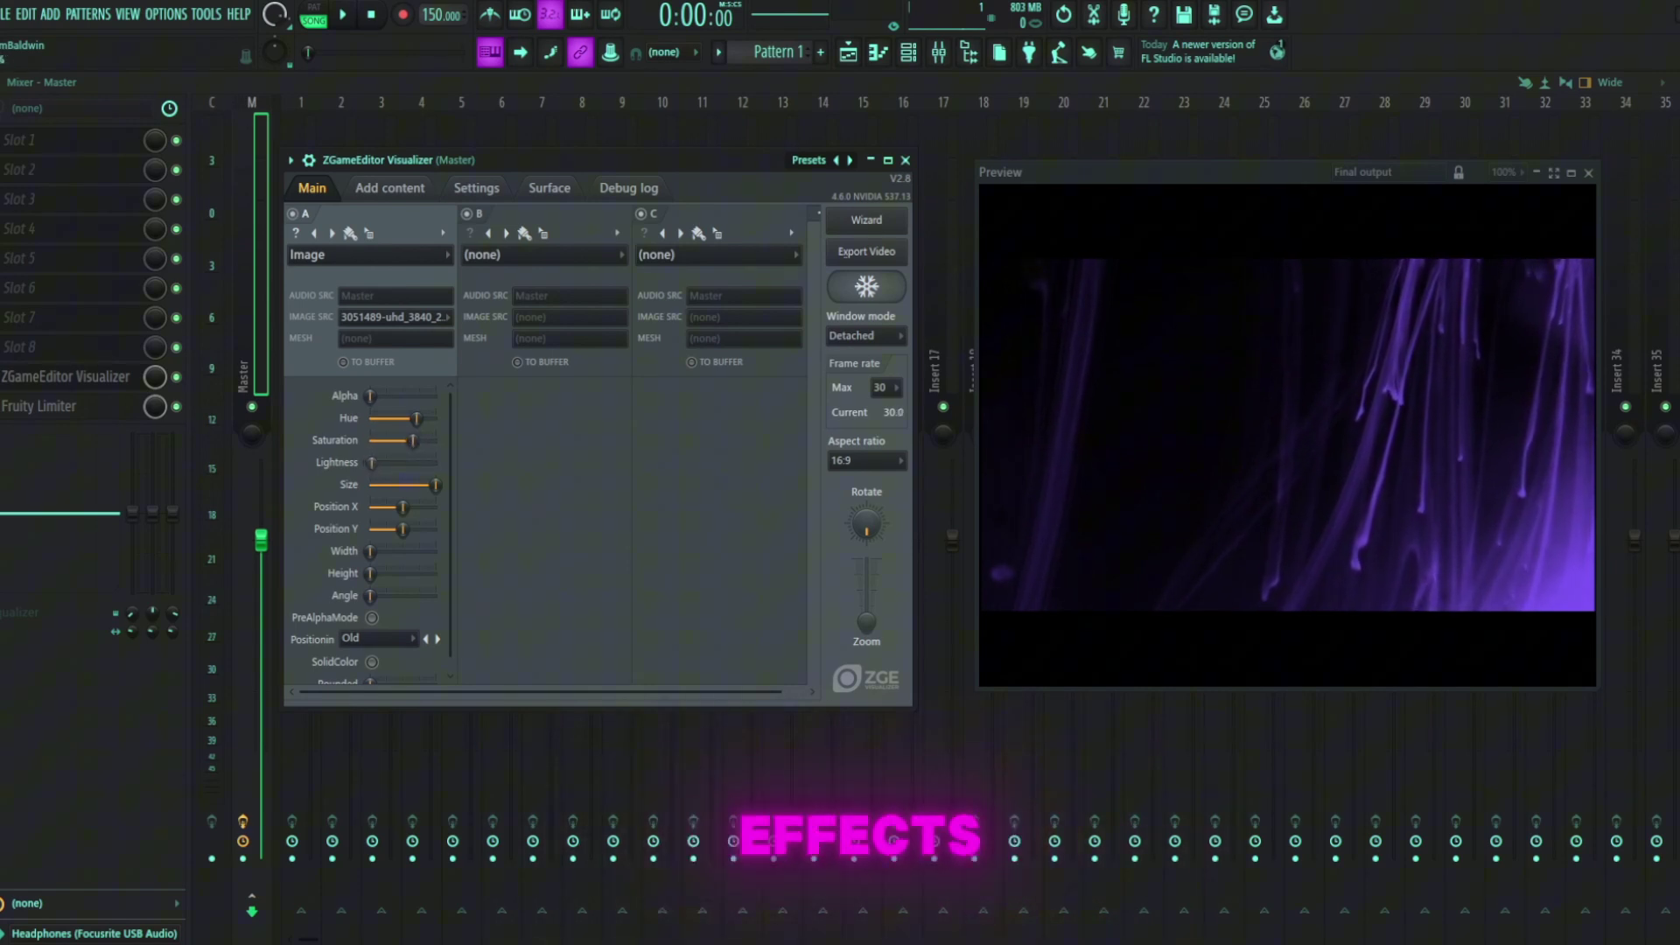
{"action": "left_click_drag", "start_coordinate": [383, 463], "coordinate": [387, 464]}
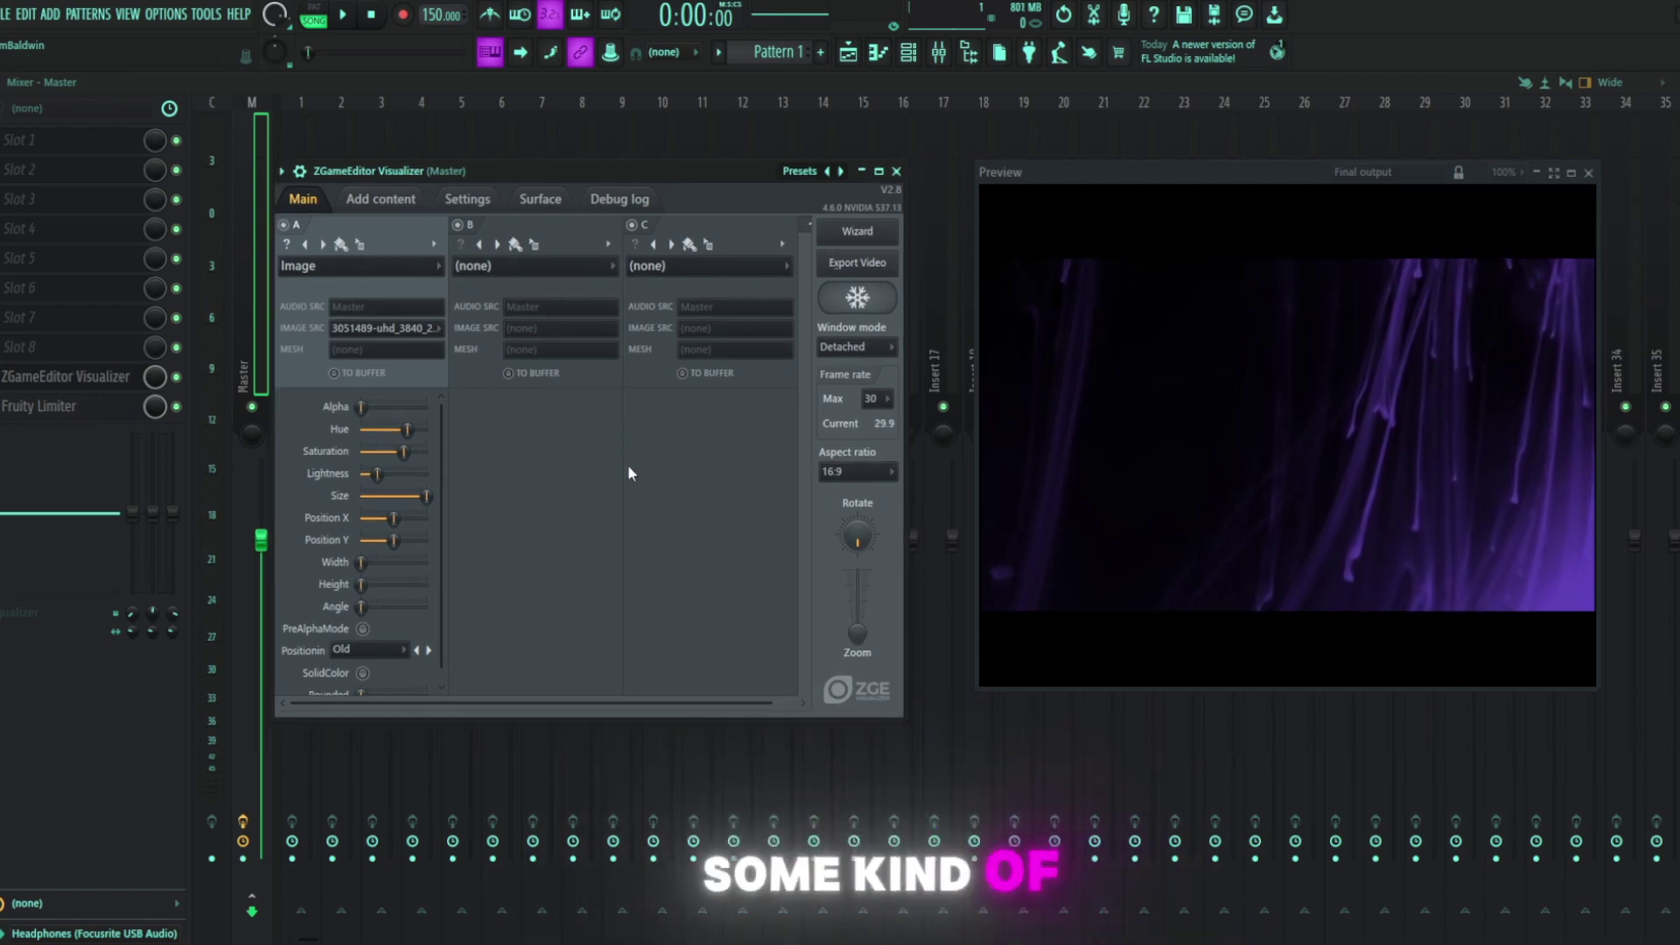
Set layer B to the Peak Effects Polar ring and play briefly to watch it react.
{"action": "left_click", "coordinate": [569, 276]}
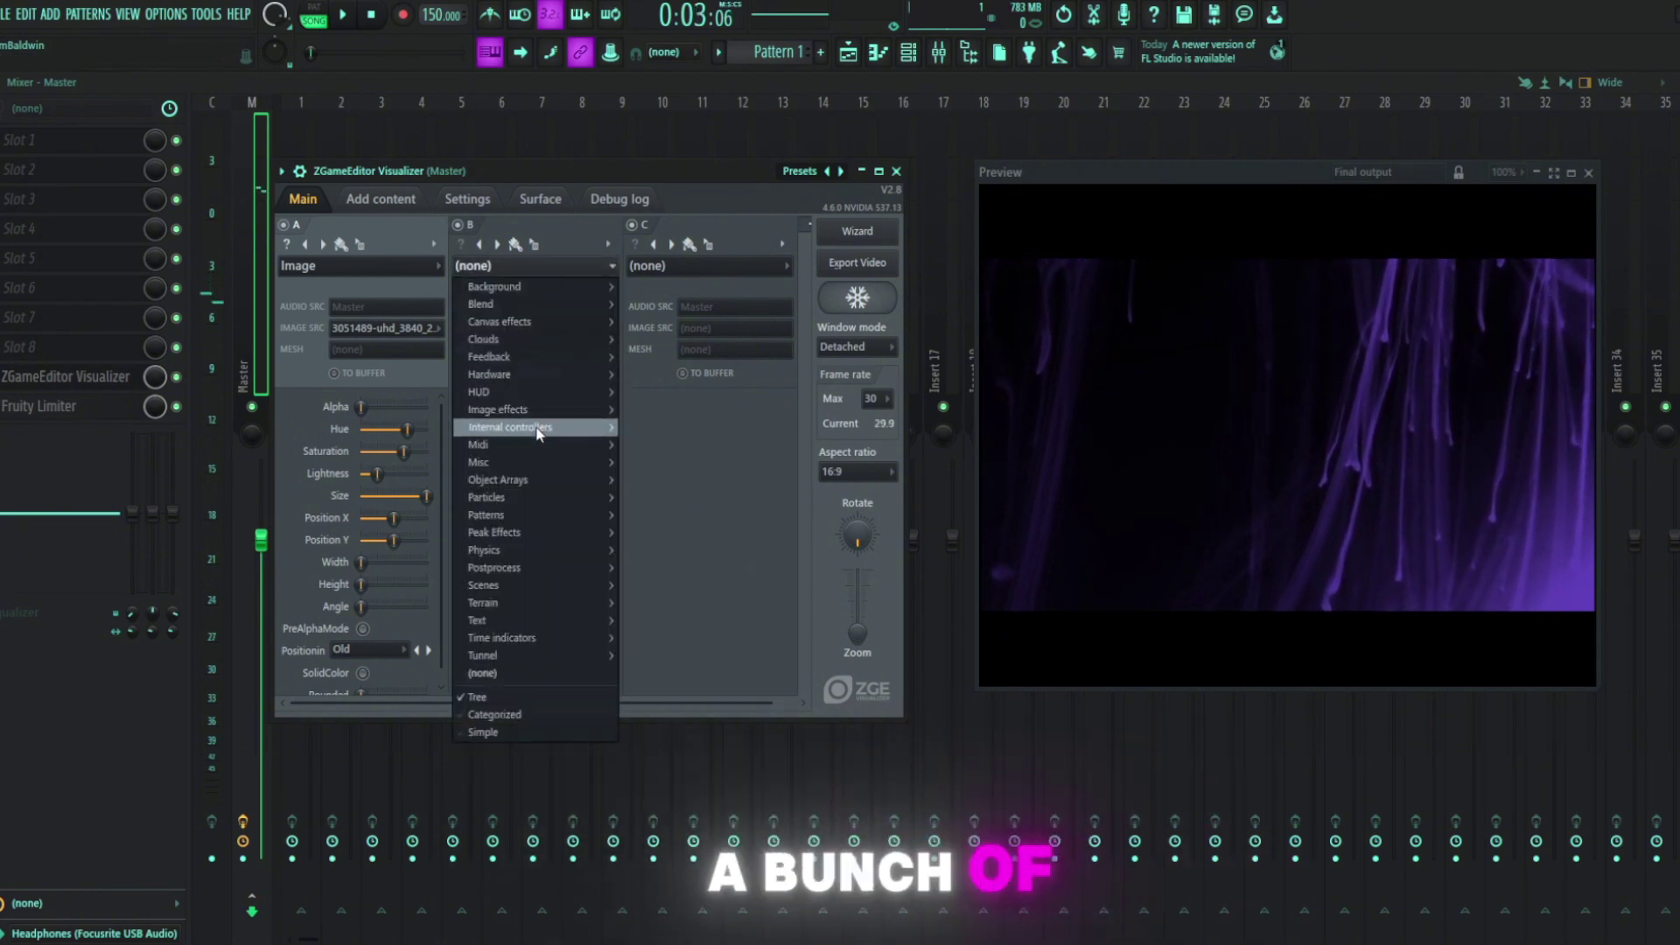
{"action": "mouse_move", "coordinate": [536, 532]}
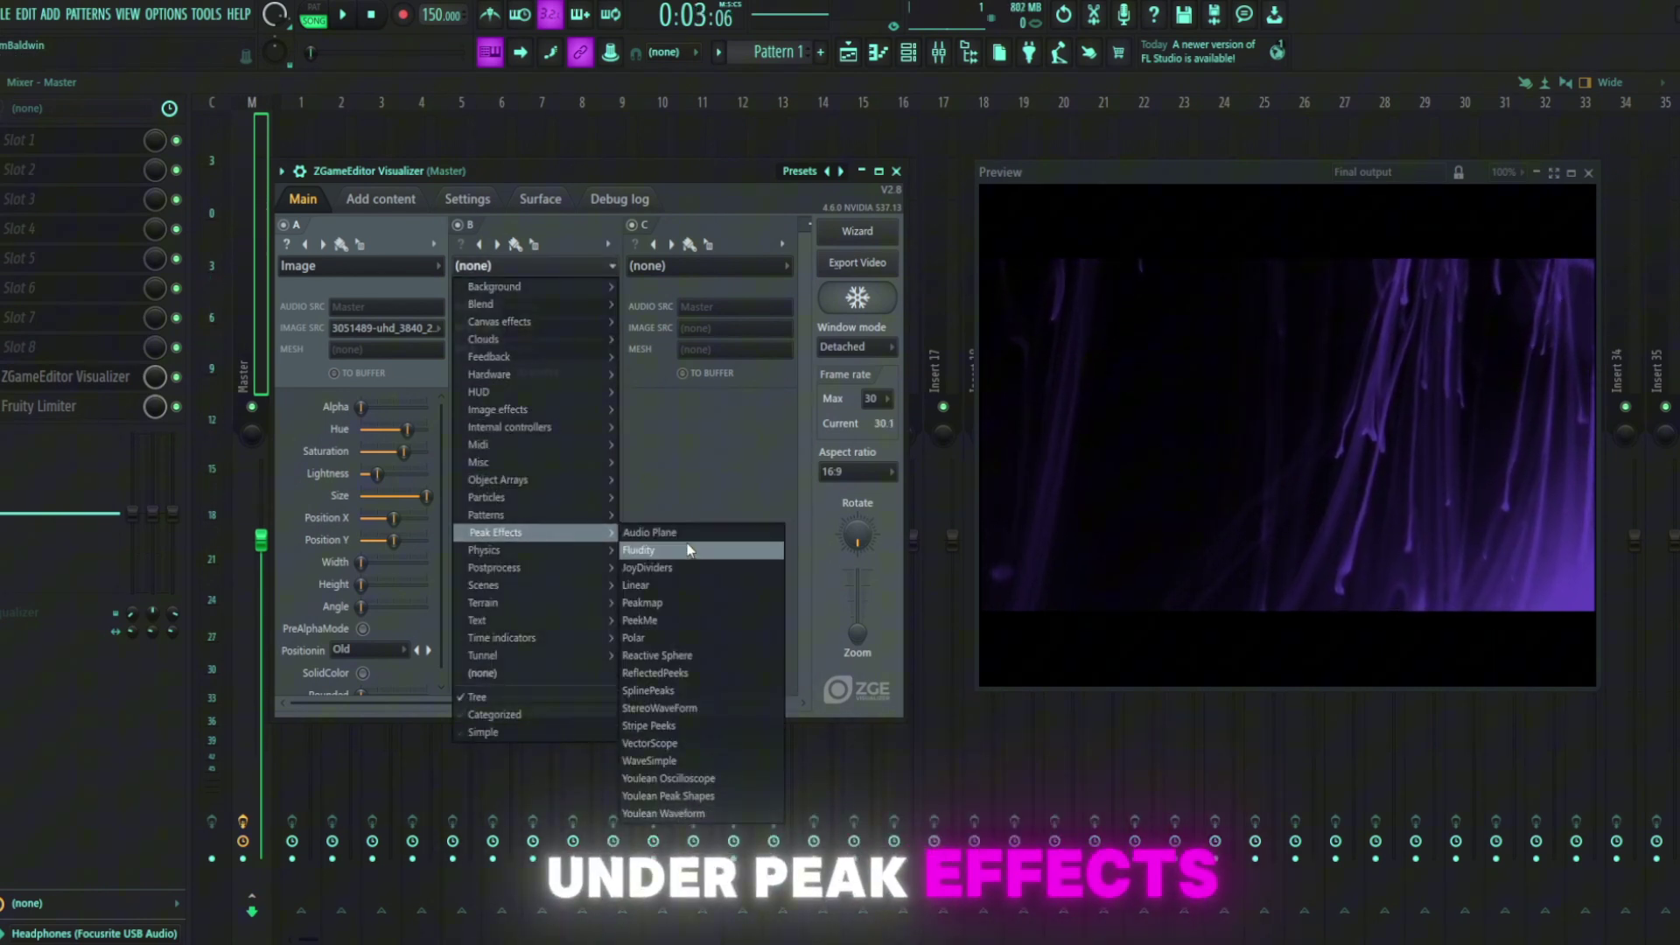
{"action": "left_click", "coordinate": [655, 641]}
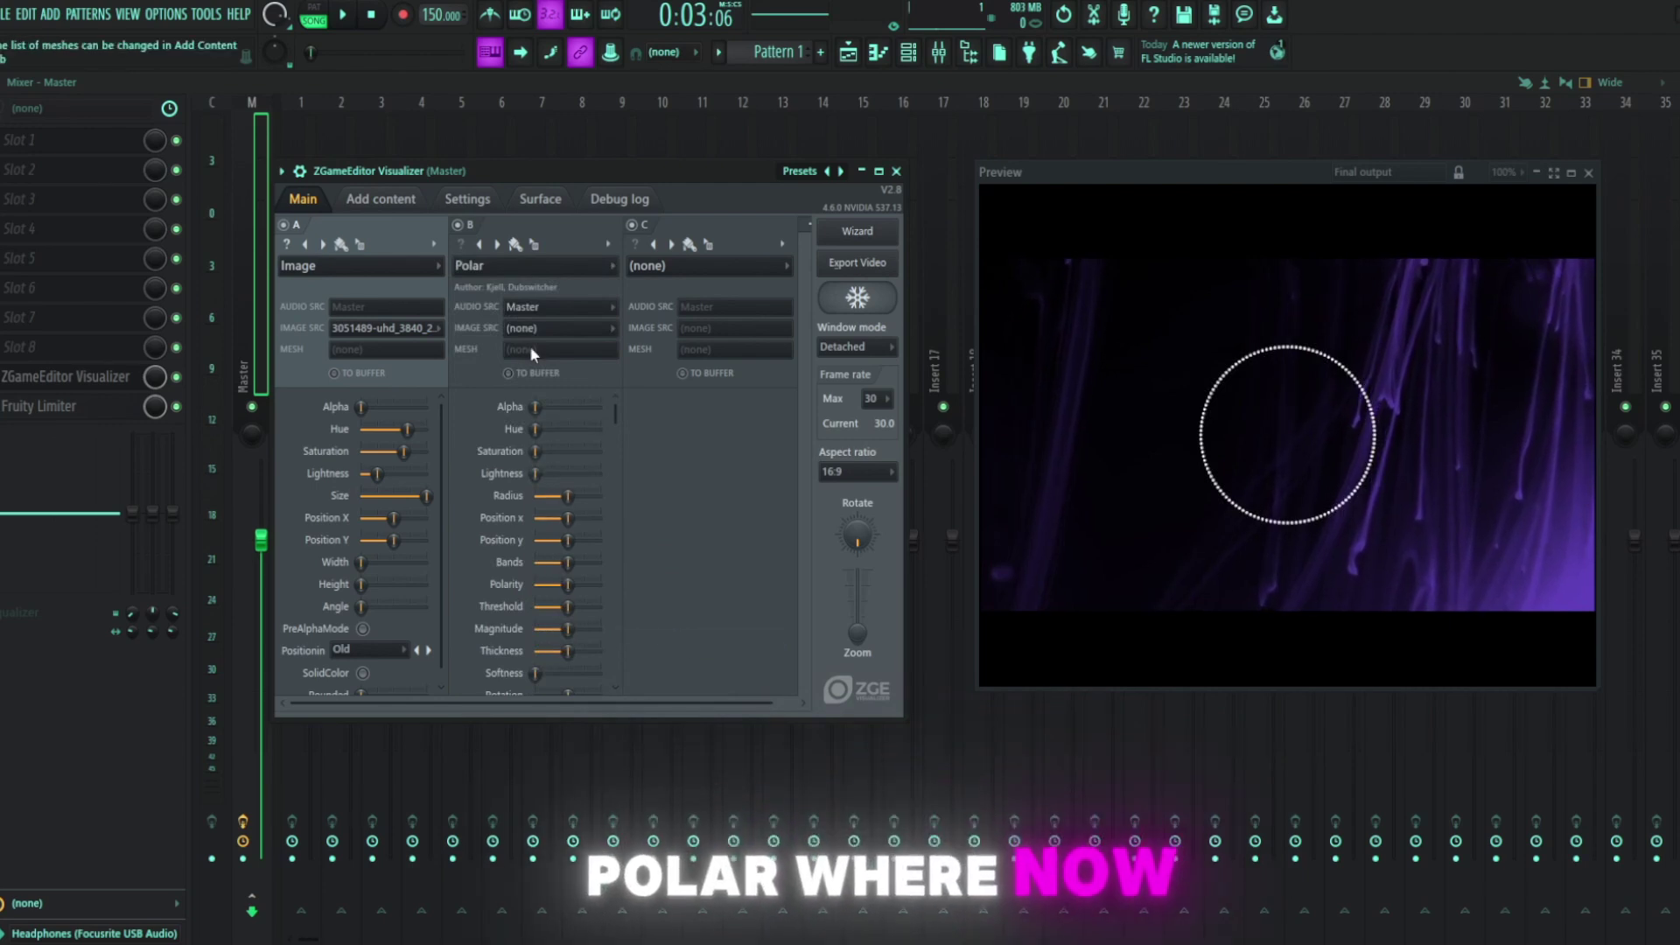
{"action": "key", "text": "space"}
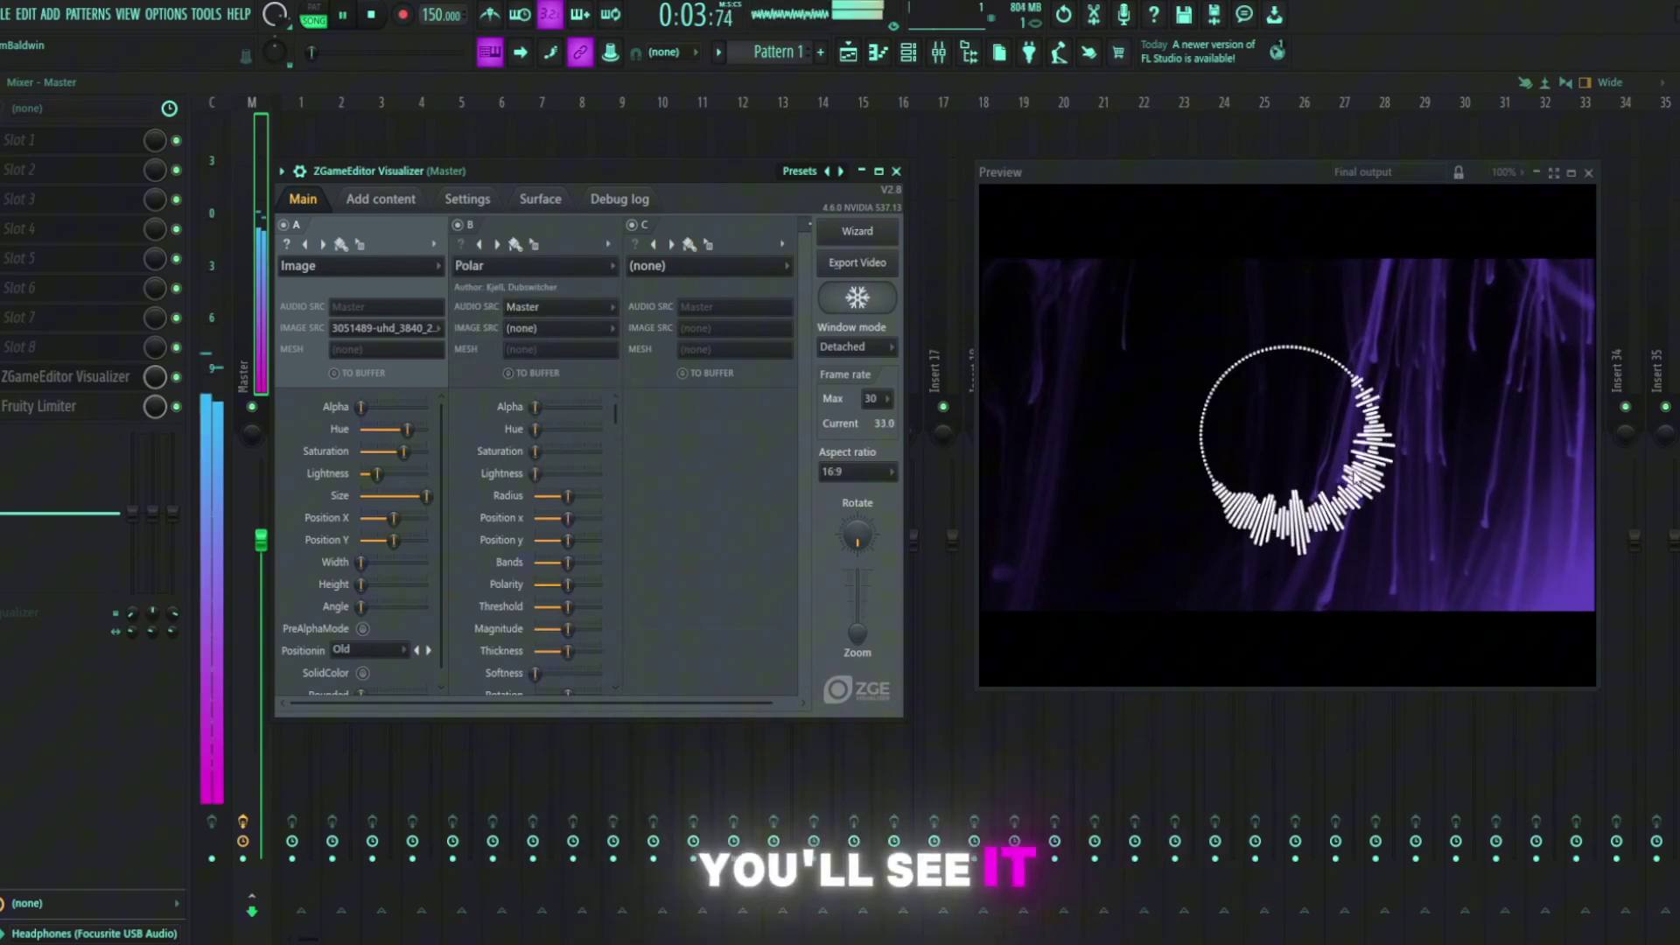
{"action": "key", "text": "space"}
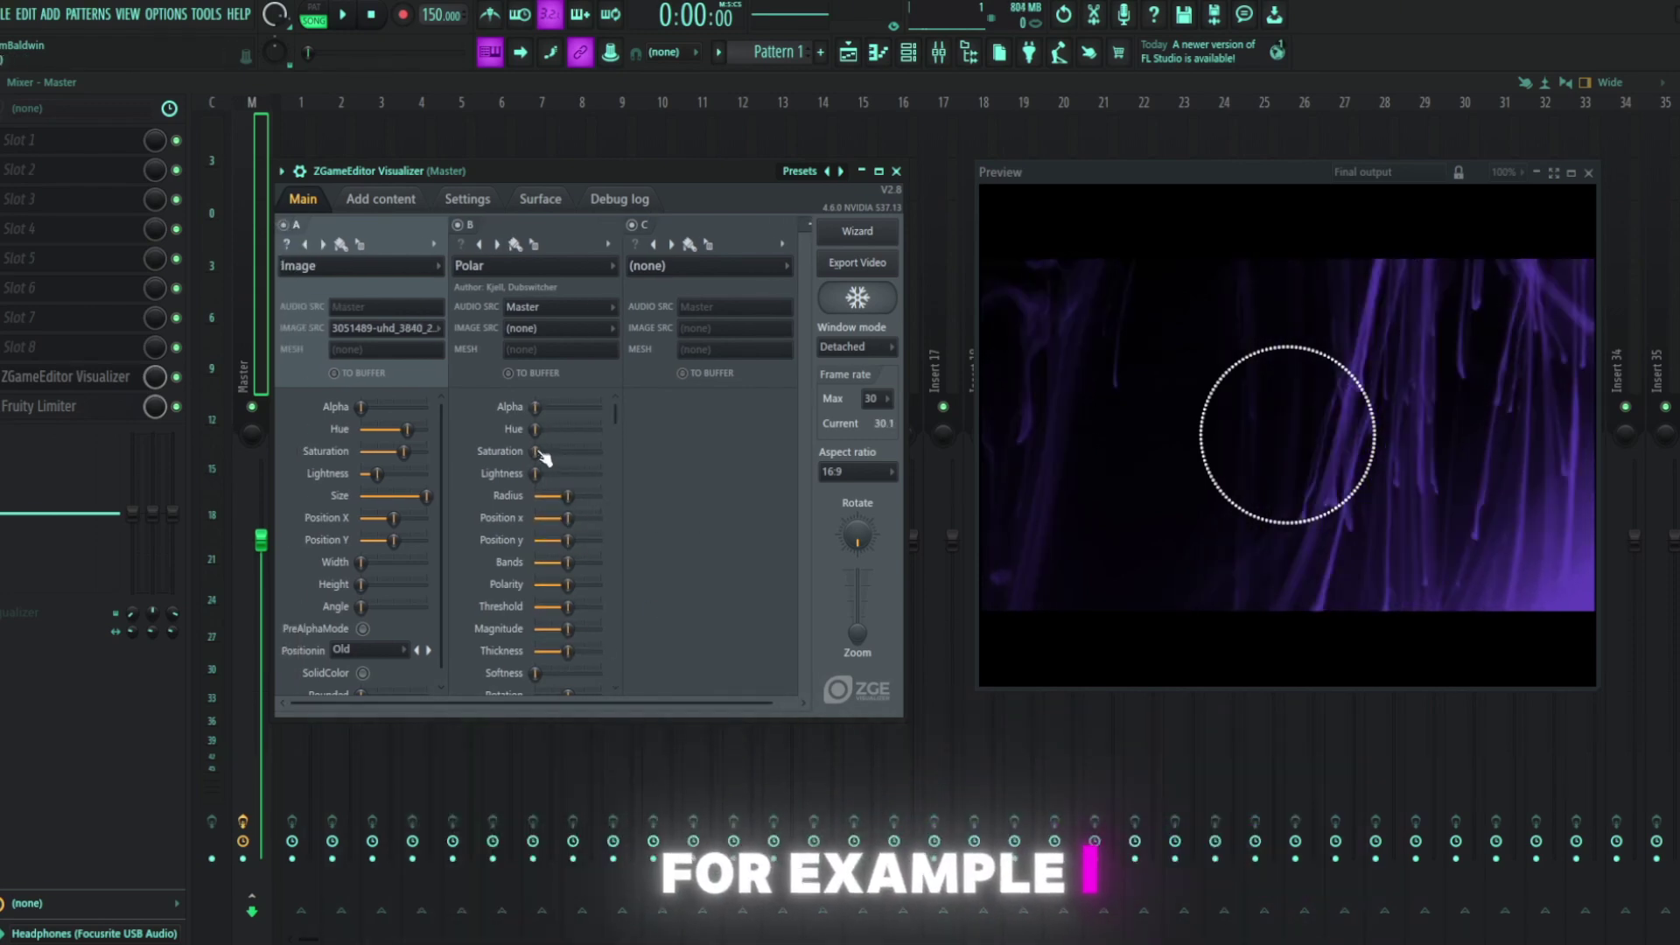
During playback, raise layer B's Polar lightness, radius and bands, then stop playback.
{"action": "key", "text": "space"}
{"action": "left_click_drag", "start_coordinate": [535, 473], "coordinate": [584, 474]}
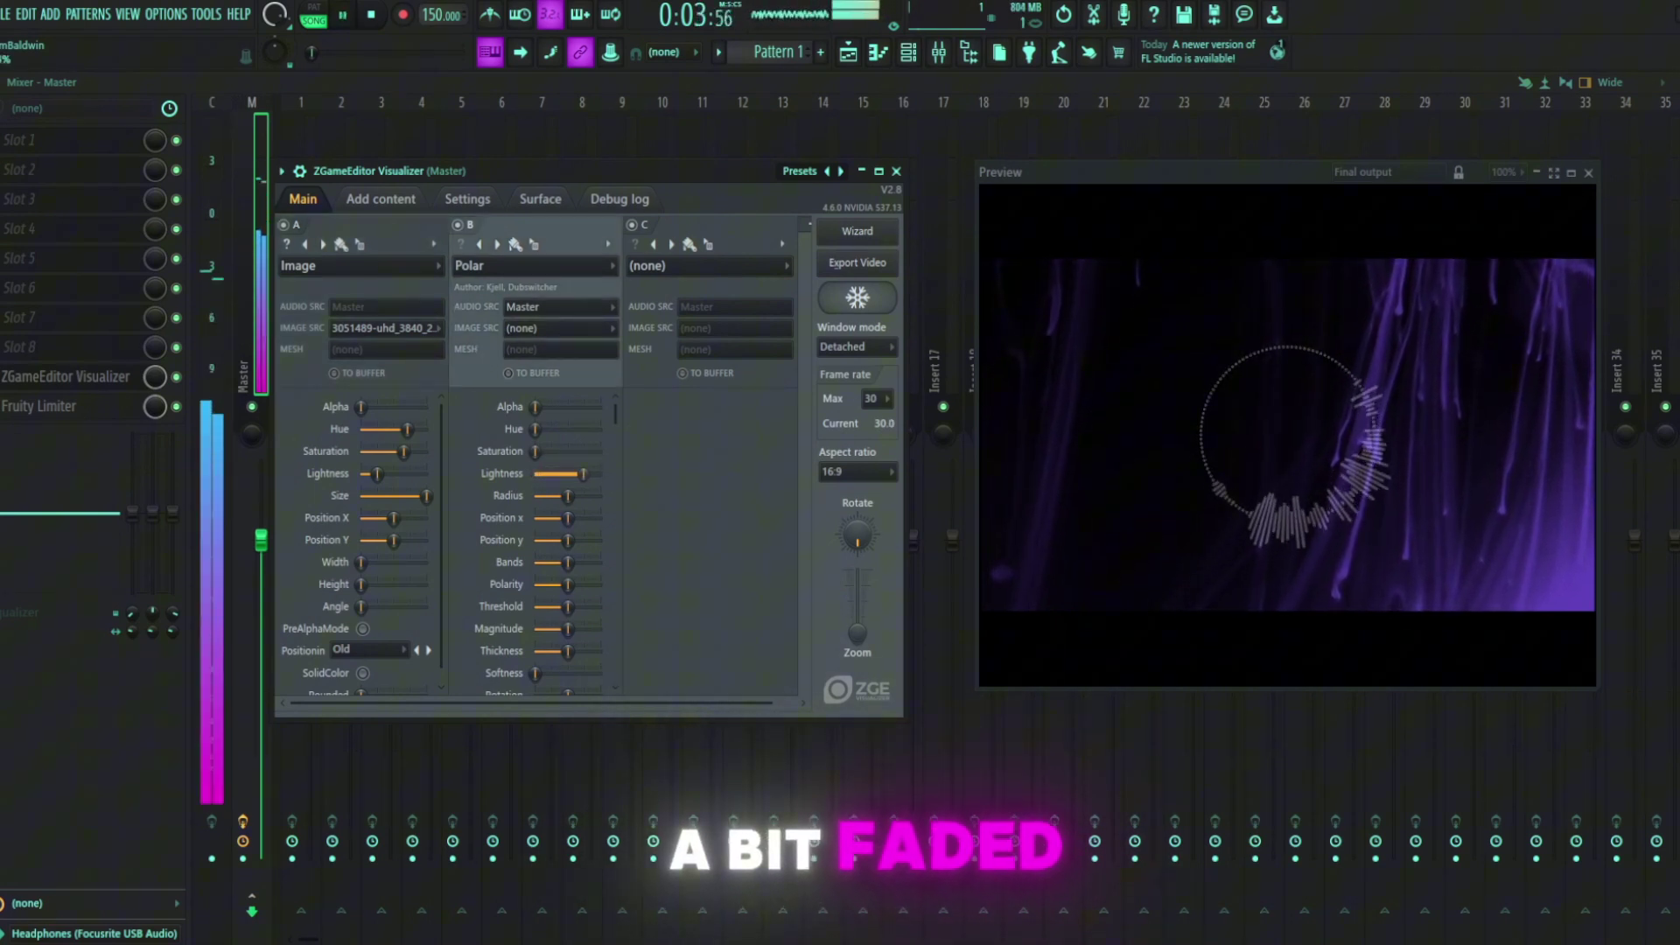
{"action": "left_click_drag", "start_coordinate": [568, 496], "coordinate": [584, 495]}
{"action": "scroll", "coordinate": [662, 595], "scroll_direction": "right", "scroll_amount": 1}
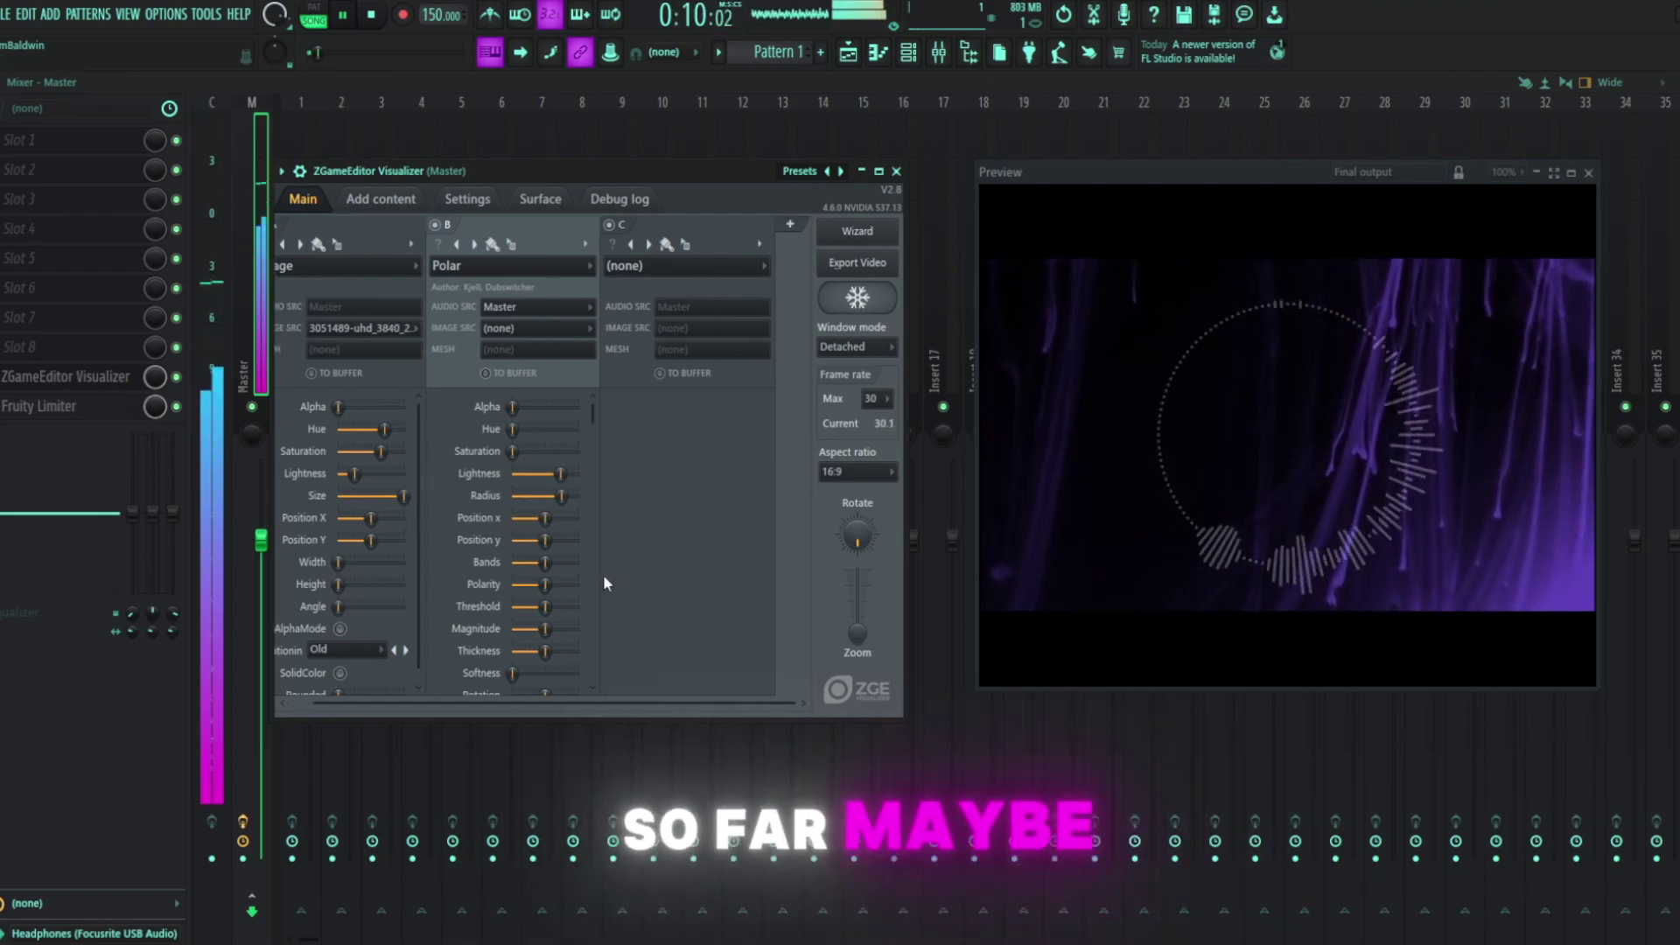
{"action": "left_click_drag", "start_coordinate": [545, 562], "coordinate": [555, 562]}
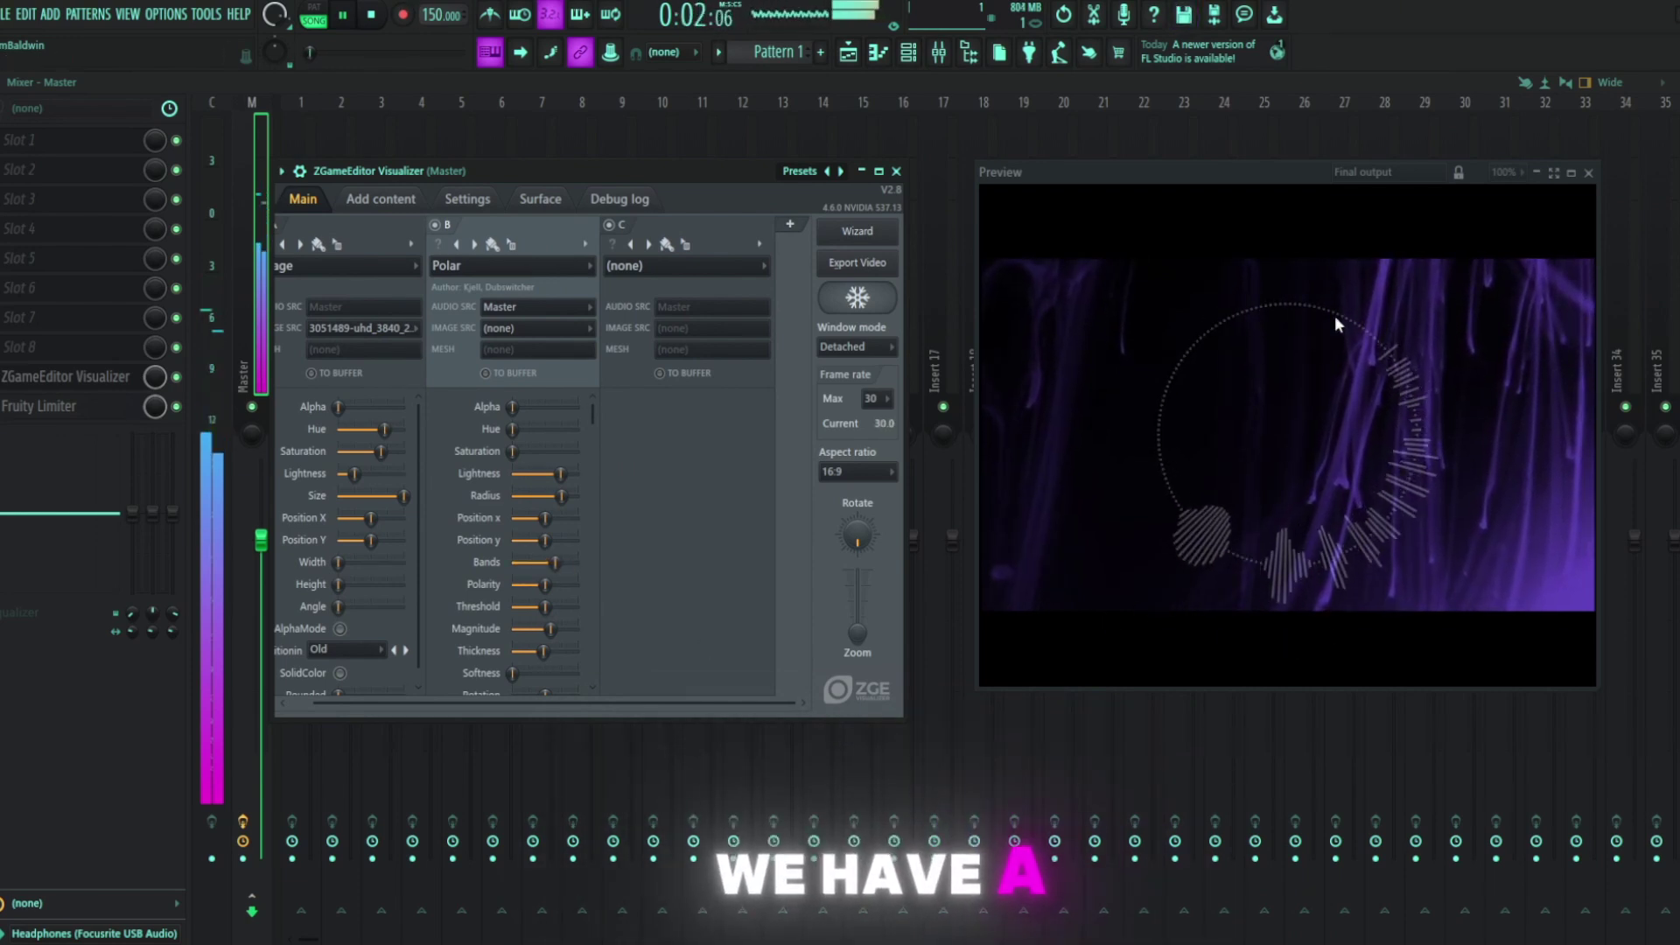
{"action": "key", "text": "space"}
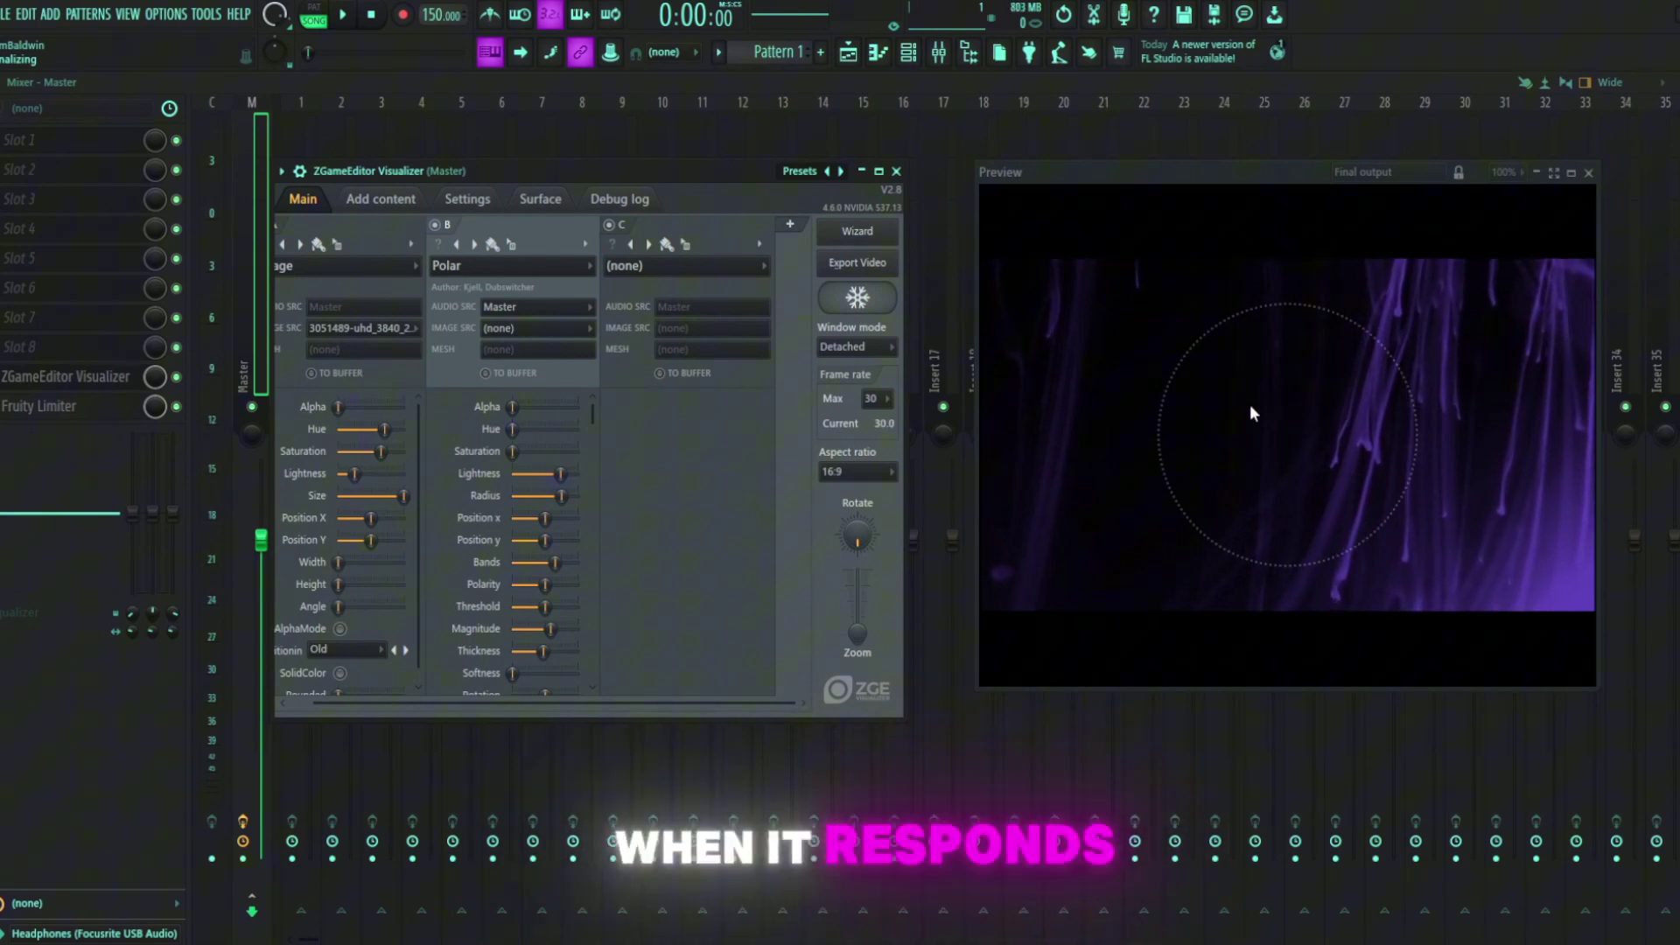
Set layer C to VectorScope after trying fLuids, and shift its trace hue to blue-purple.
{"action": "left_click", "coordinate": [723, 265]}
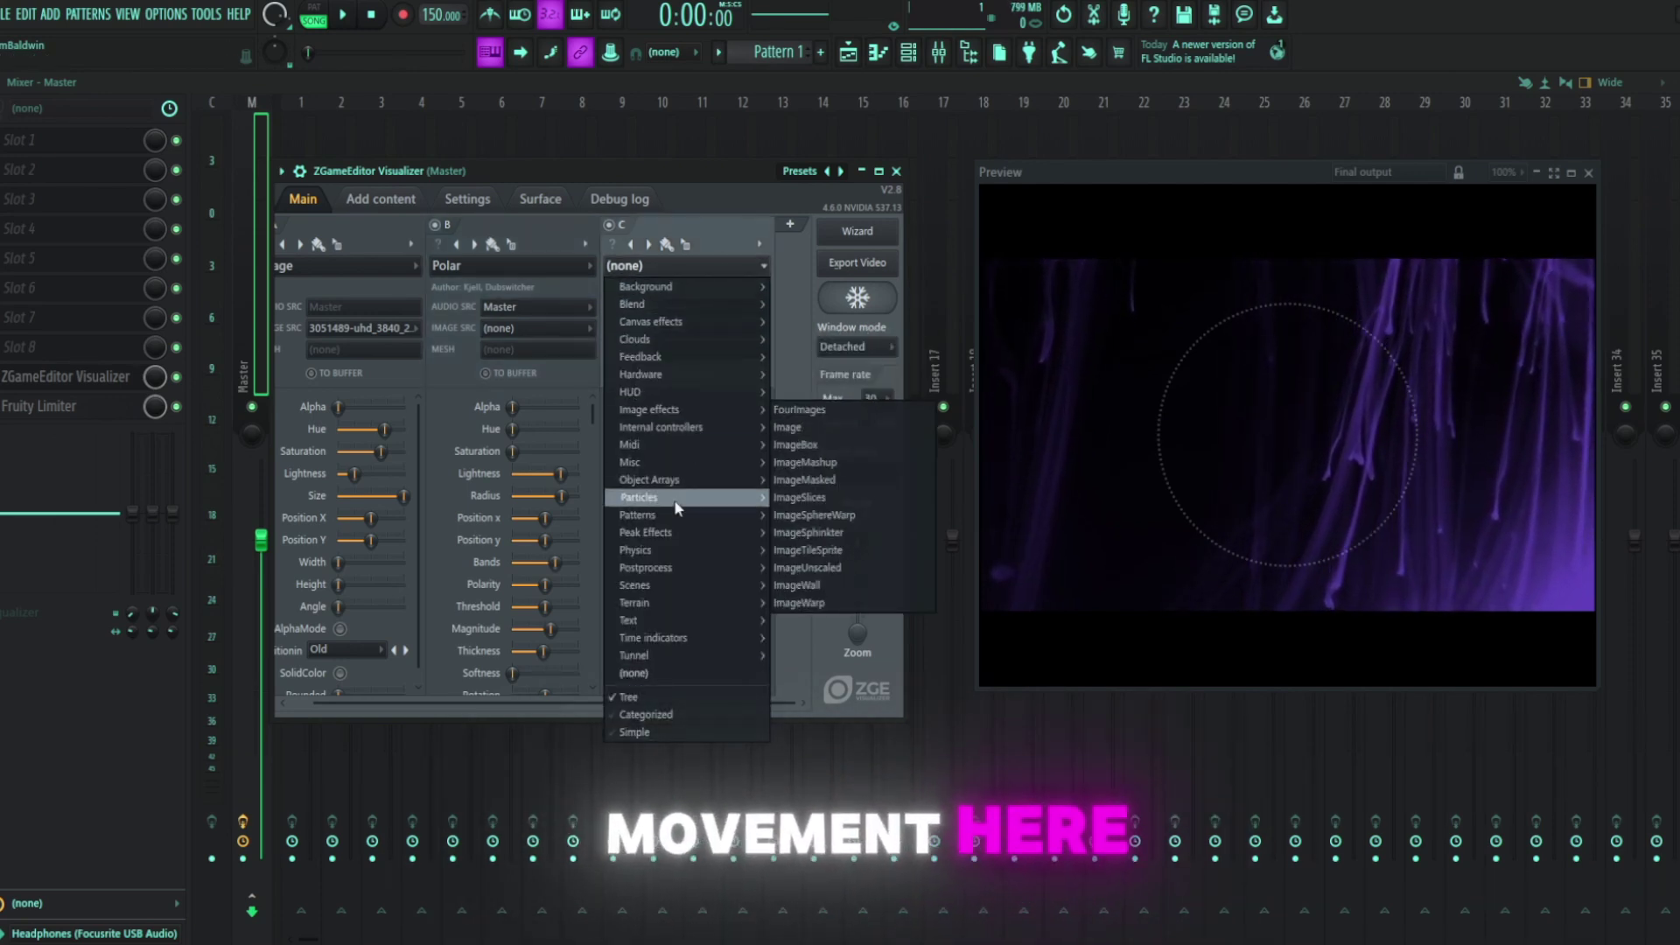
{"action": "mouse_move", "coordinate": [669, 497]}
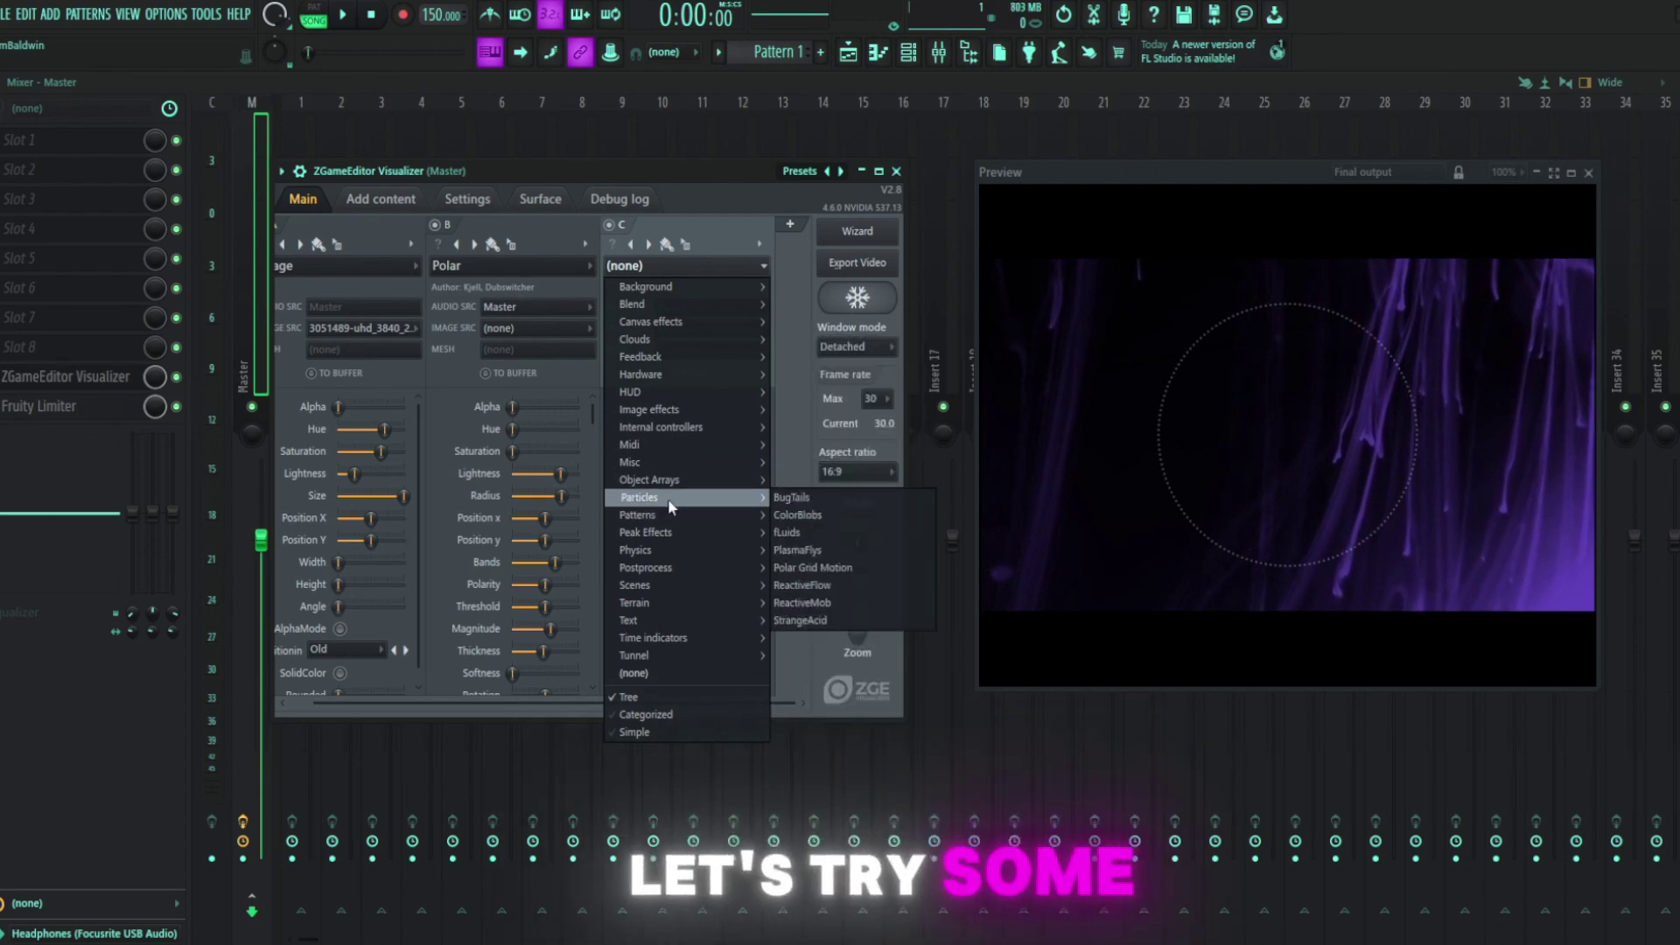
{"action": "left_click", "coordinate": [845, 533]}
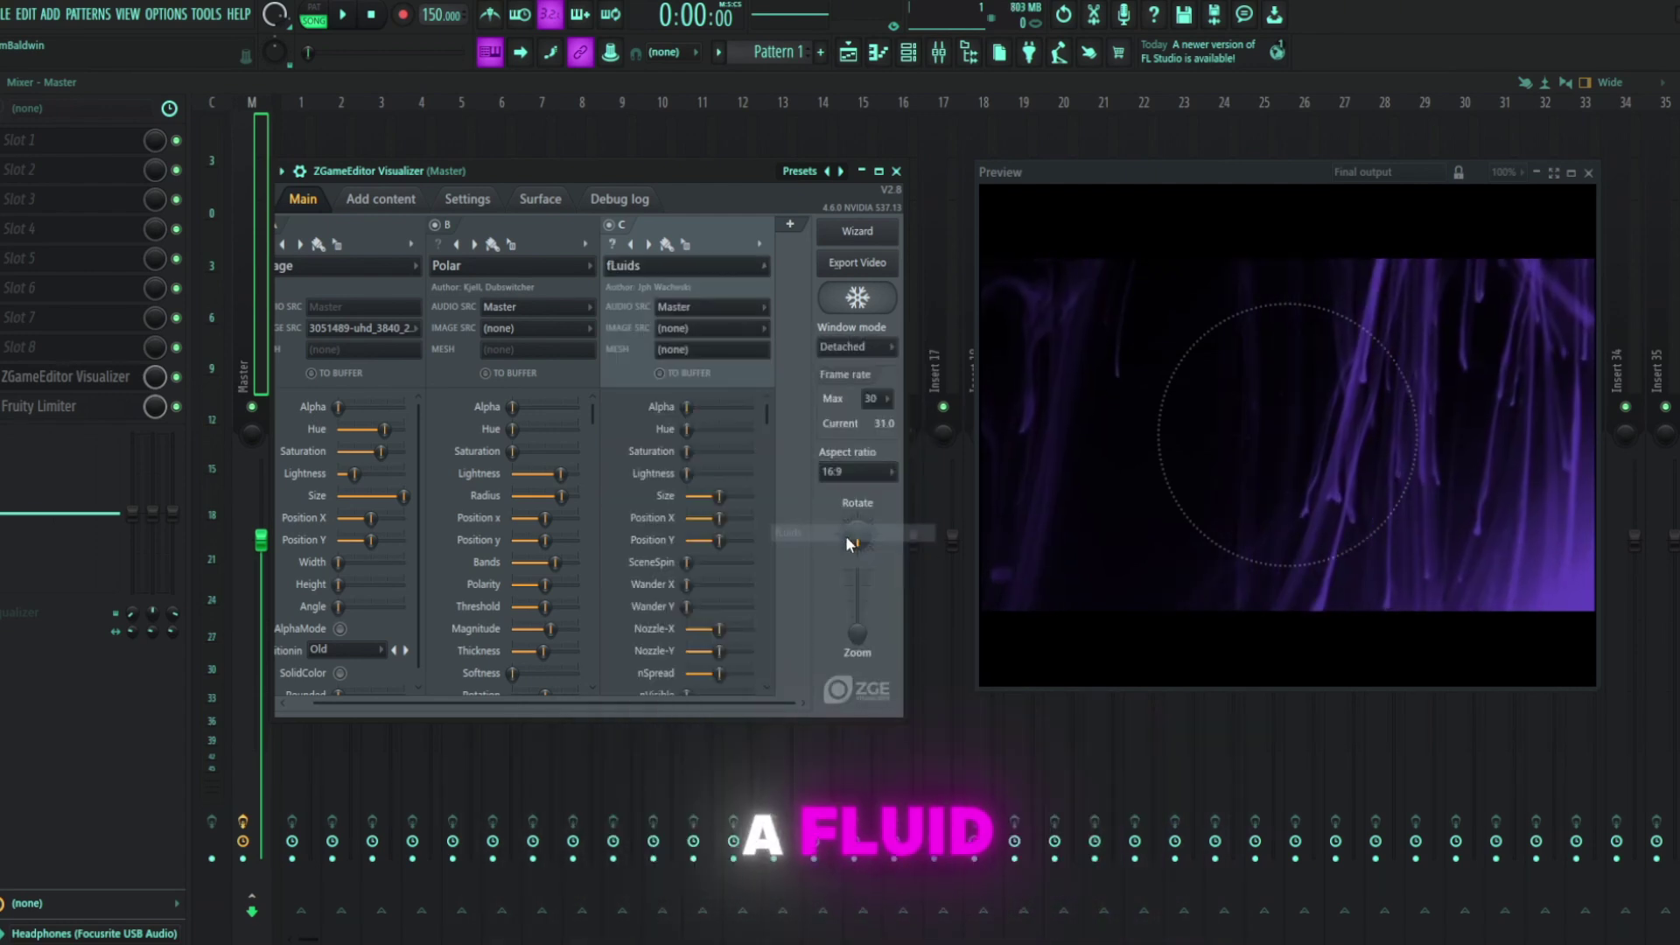
{"action": "mouse_move", "coordinate": [683, 480]}
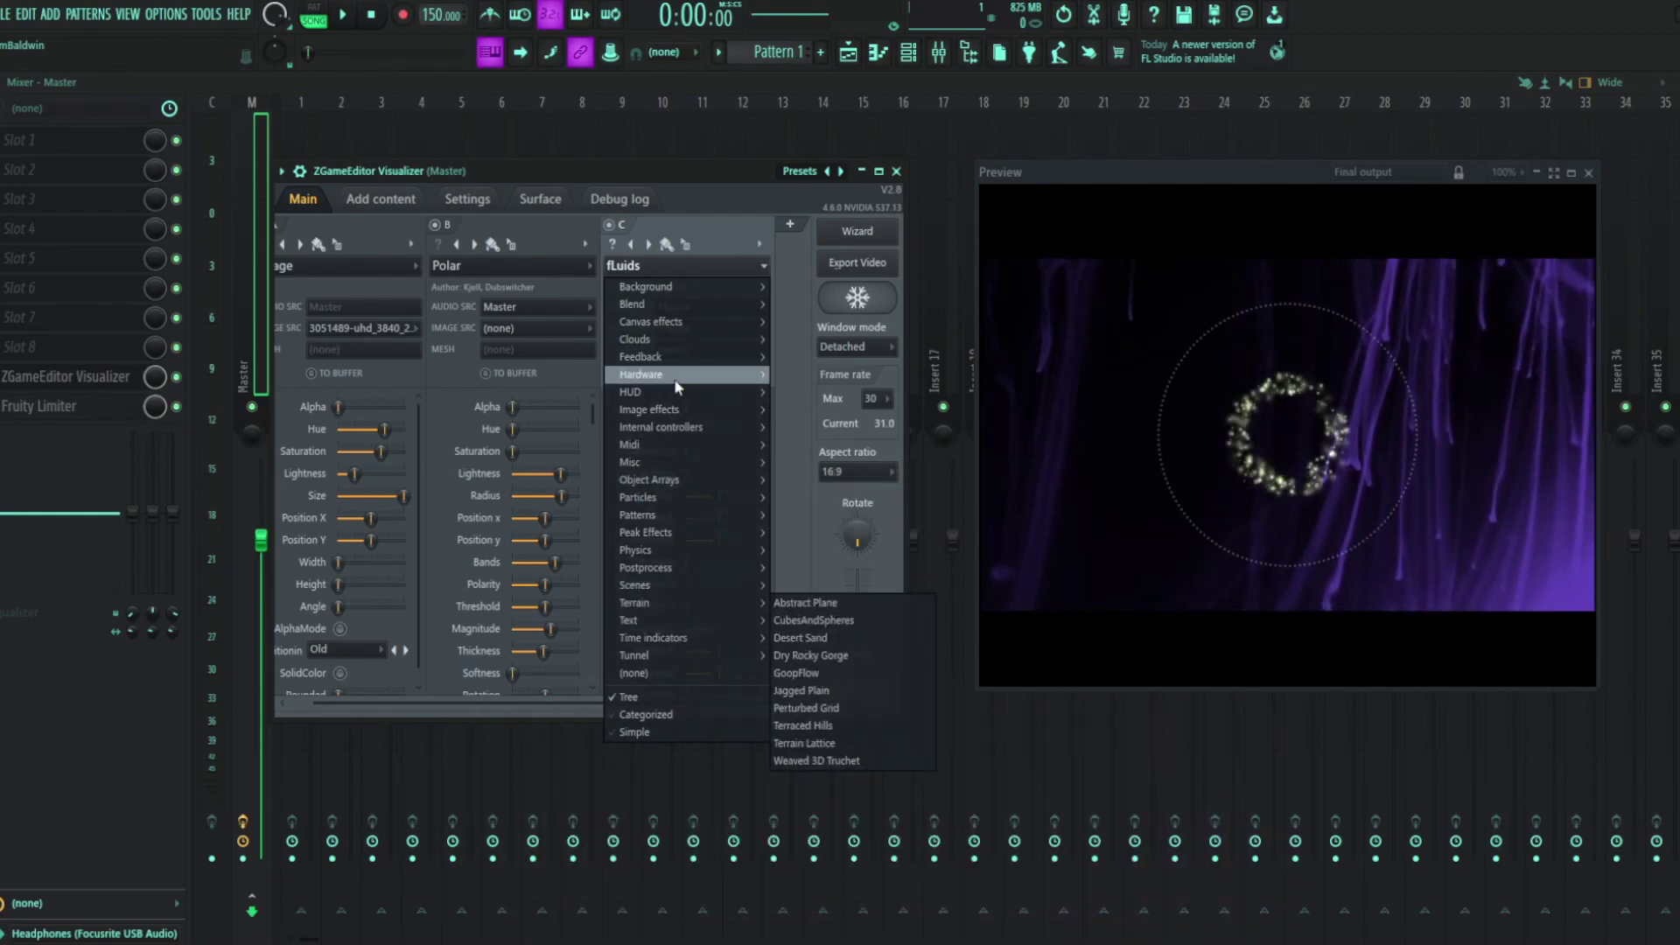
{"action": "mouse_move", "coordinate": [678, 371]}
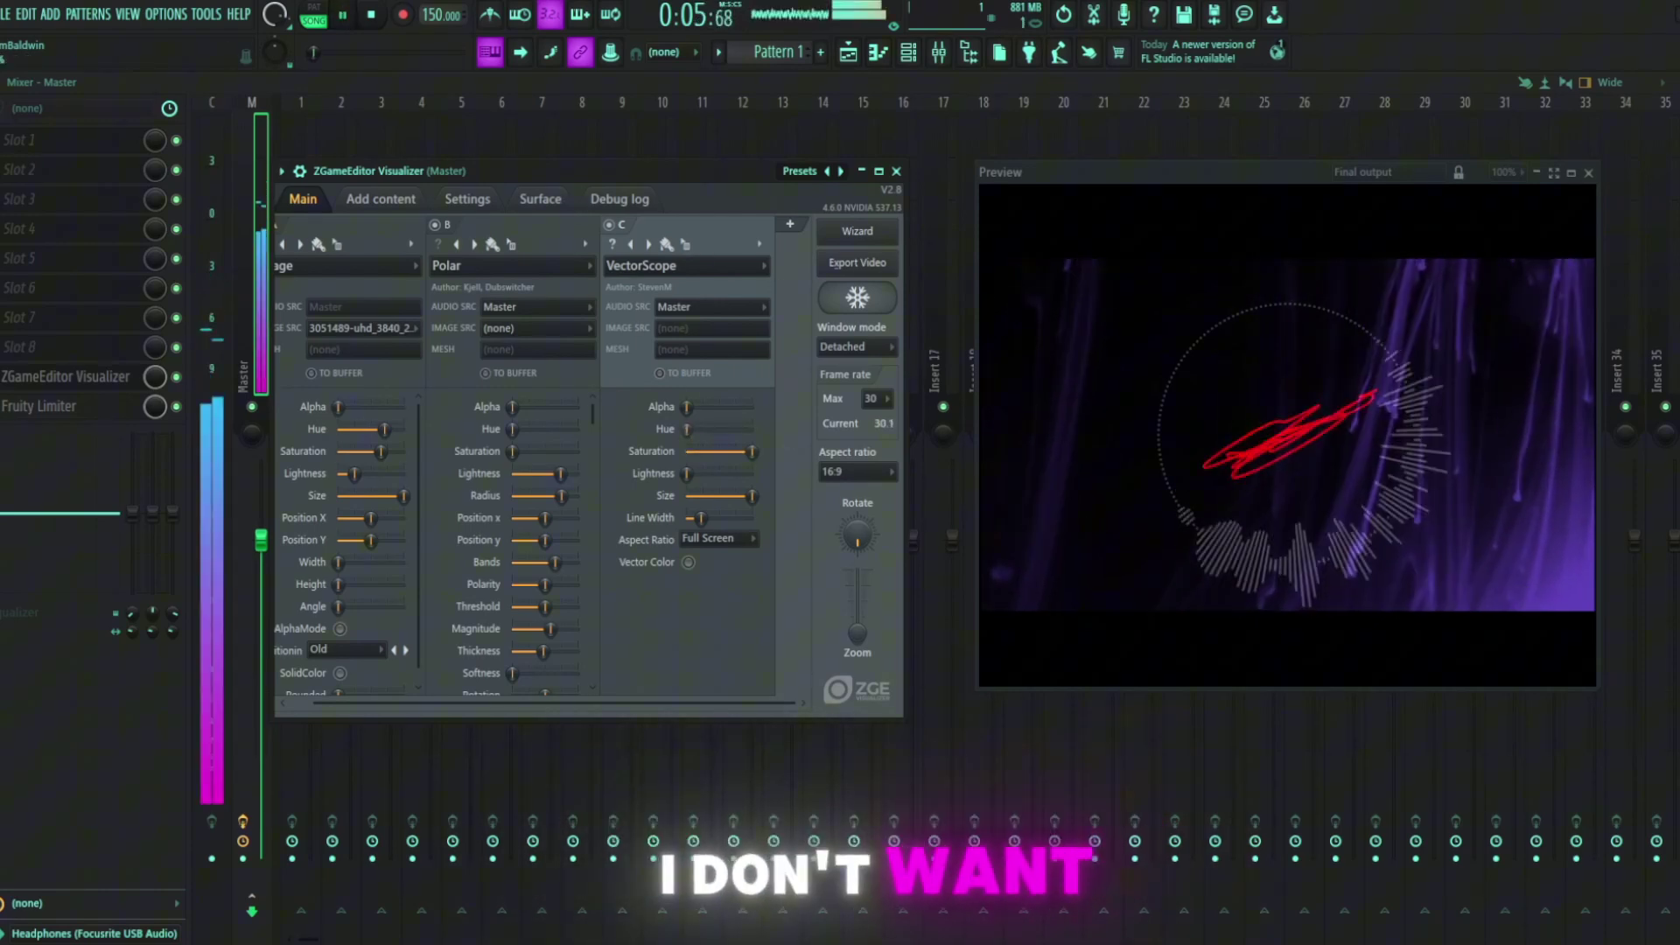
{"action": "left_click_drag", "start_coordinate": [696, 429], "coordinate": [719, 429]}
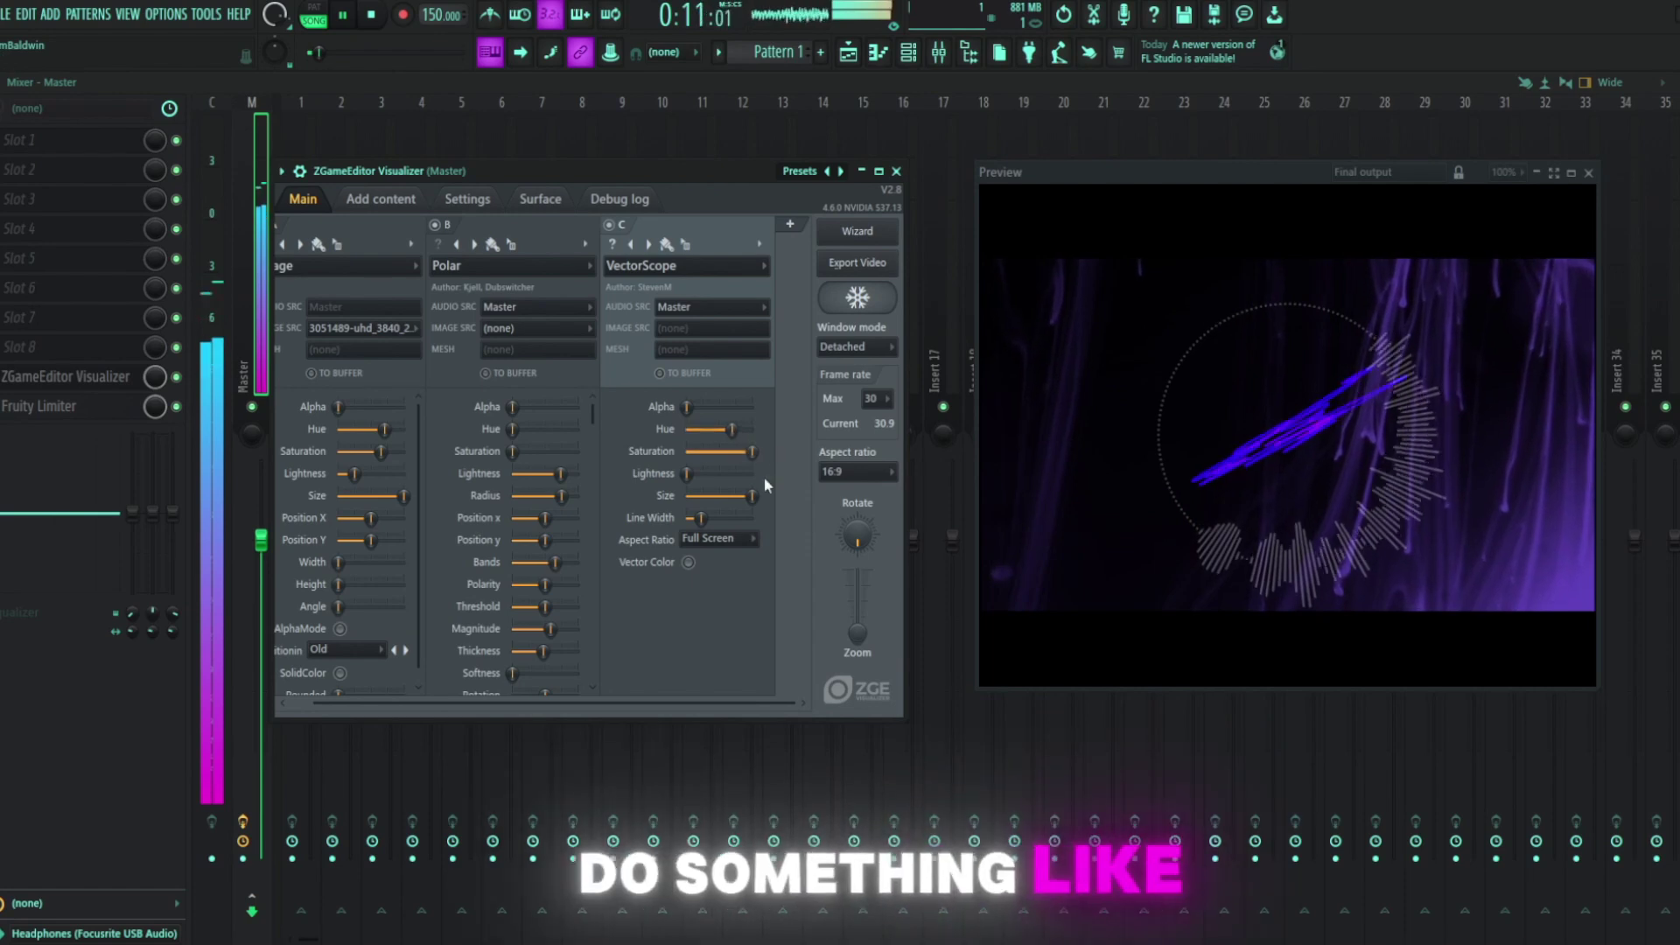
Stop playback, add an Image layer D, and import FLUX OFFICIAL LOGO WHITE 3D.png as content.
{"action": "key", "text": "space"}
{"action": "left_click", "coordinate": [791, 224]}
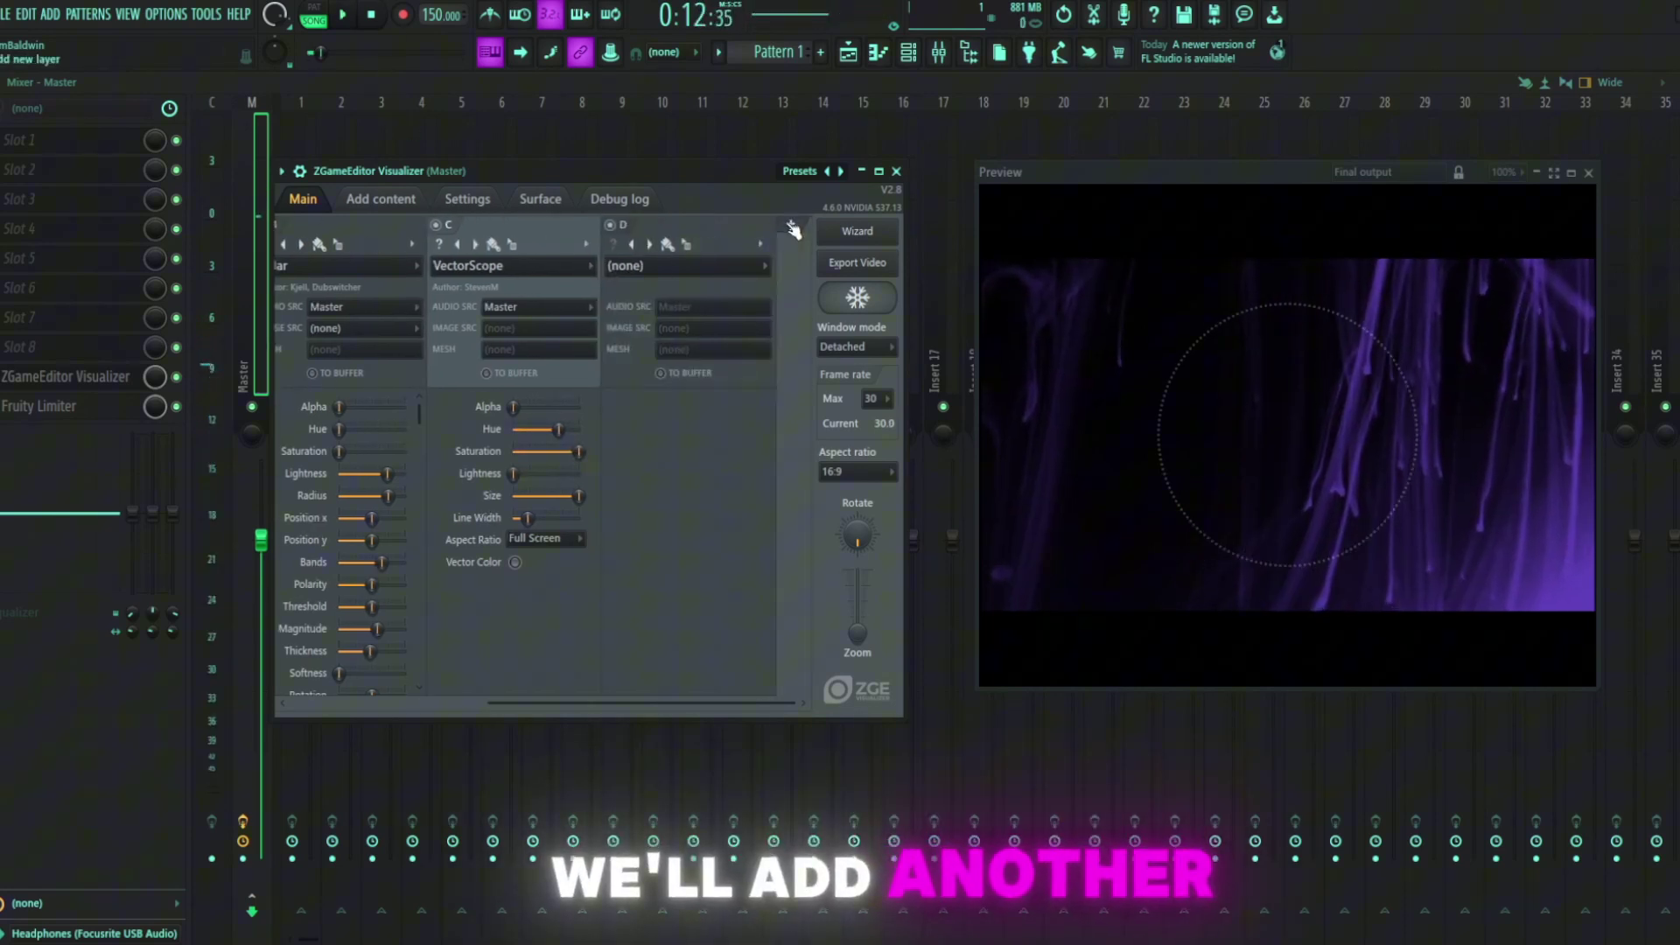
{"action": "left_click", "coordinate": [660, 268]}
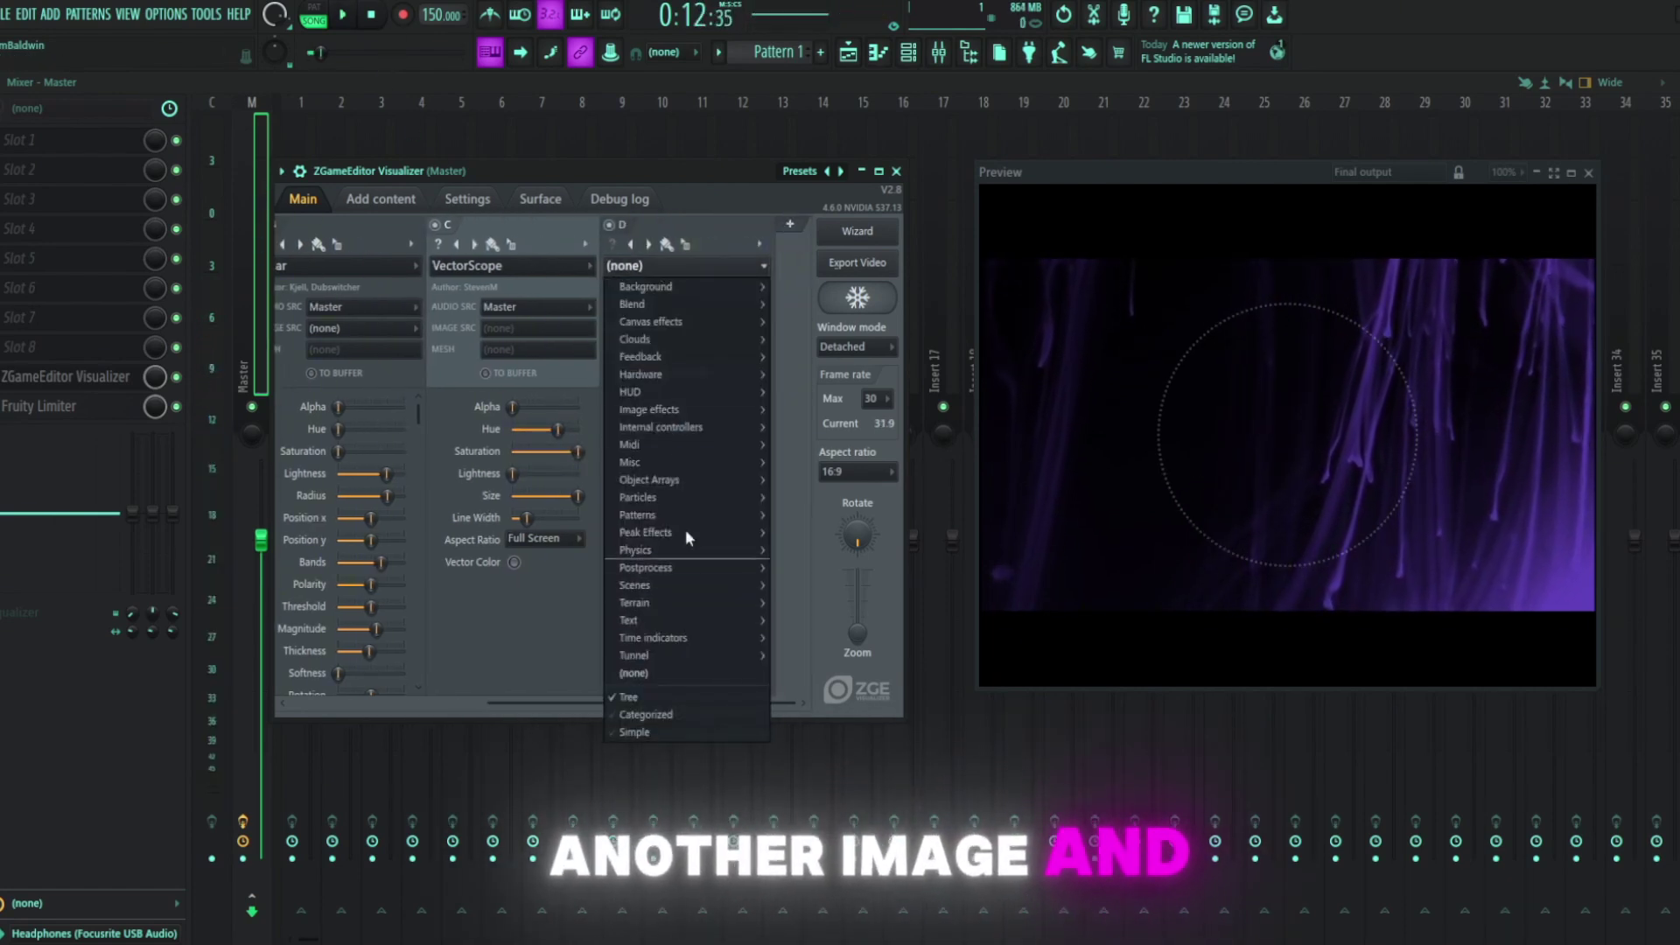
{"action": "mouse_move", "coordinate": [682, 451]}
{"action": "left_click", "coordinate": [401, 196]}
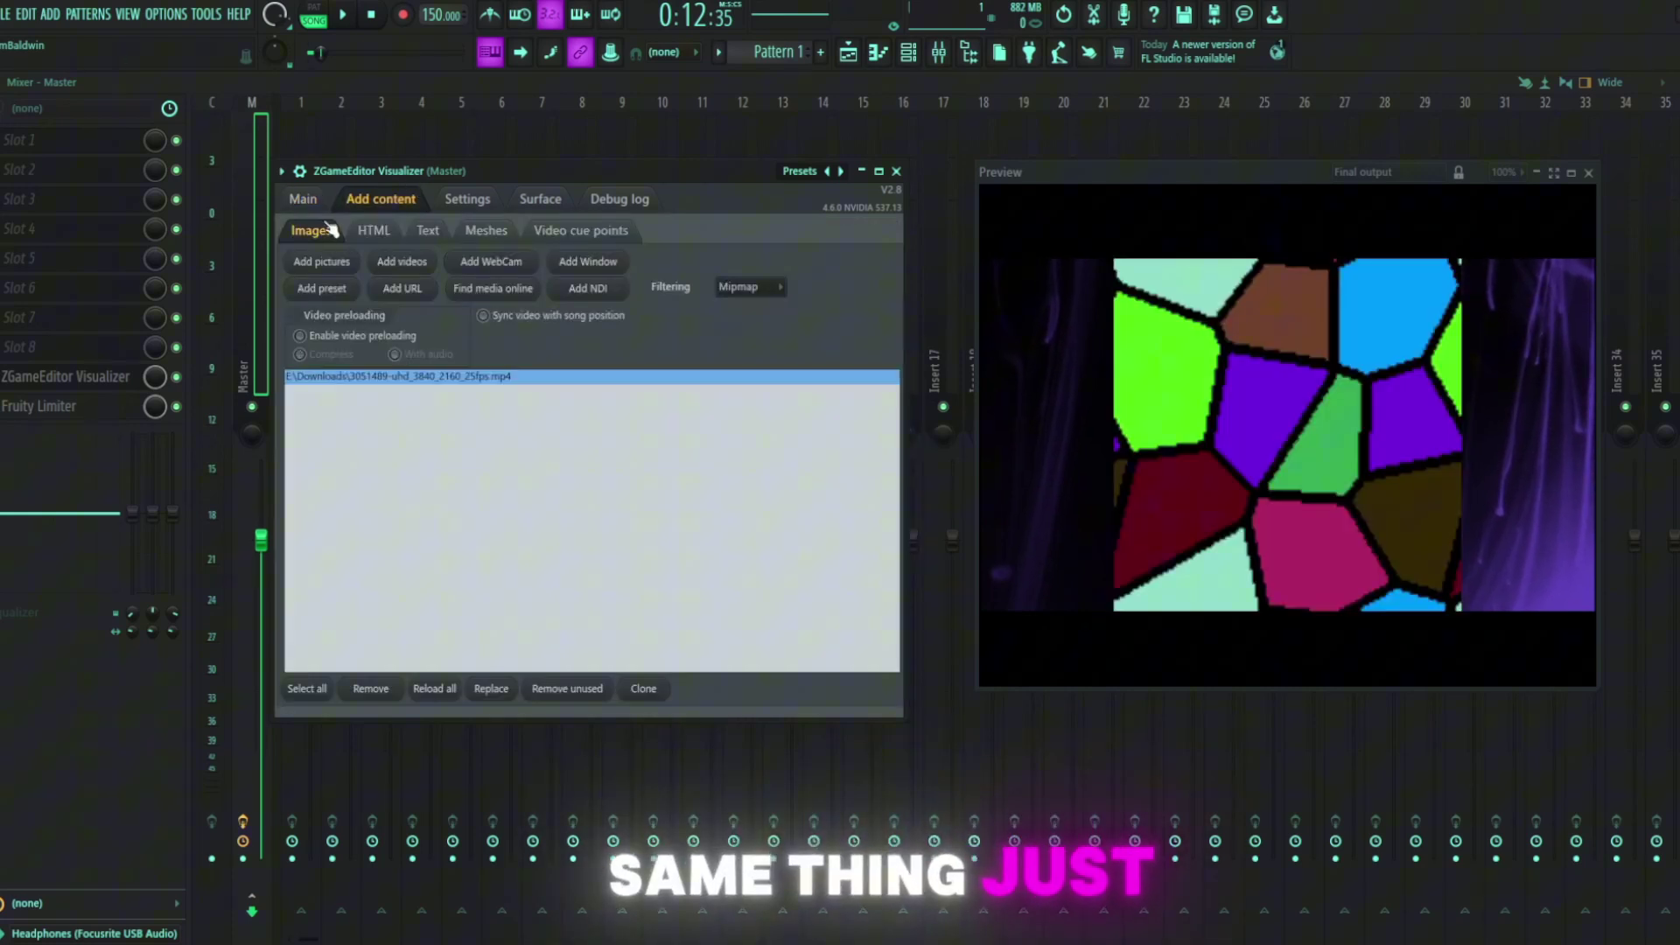
{"action": "left_click", "coordinate": [326, 262]}
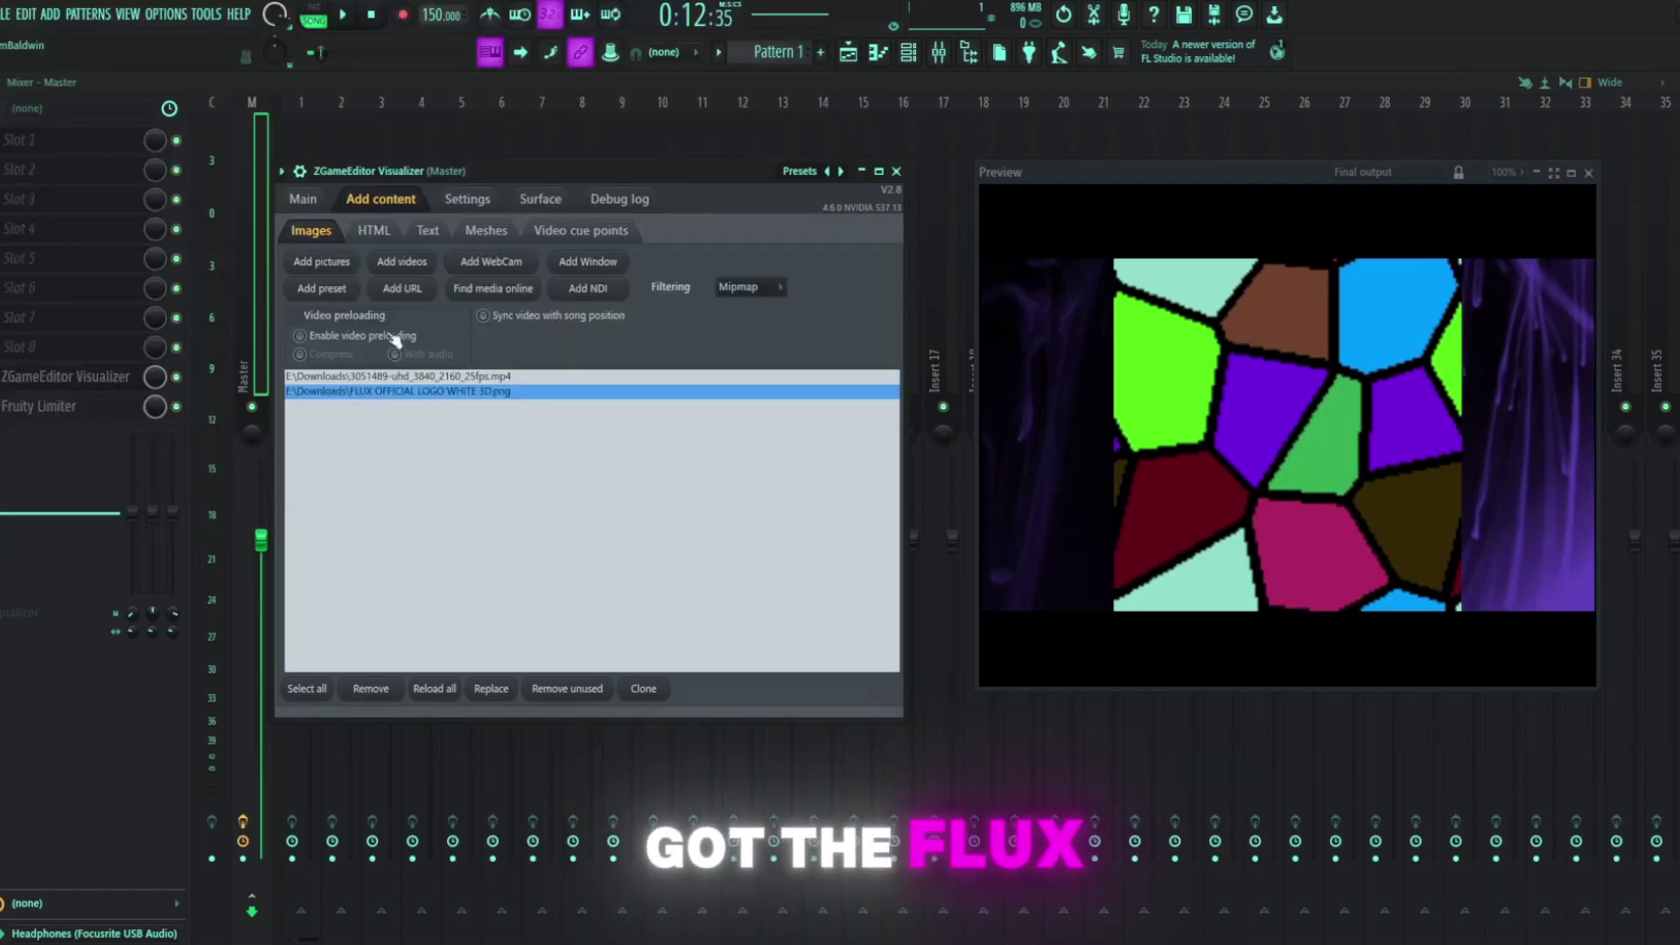
{"action": "left_click", "coordinate": [306, 201]}
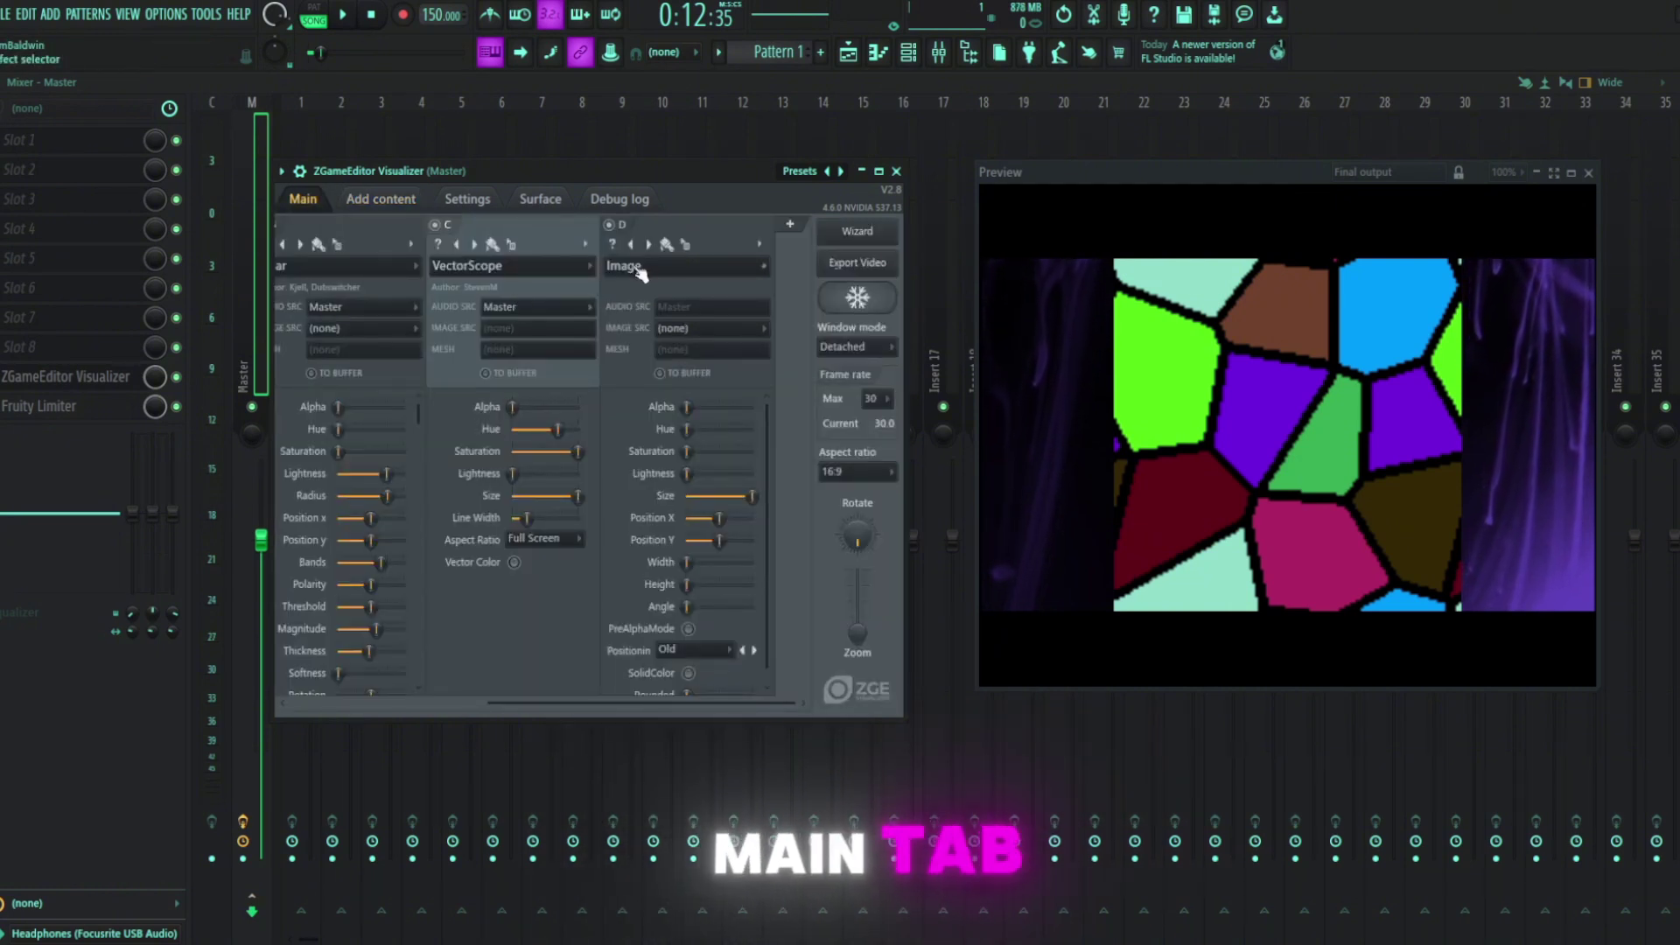
Set layer D's image source to the FLUX logo and shrink it small.
{"action": "left_click", "coordinate": [695, 326]}
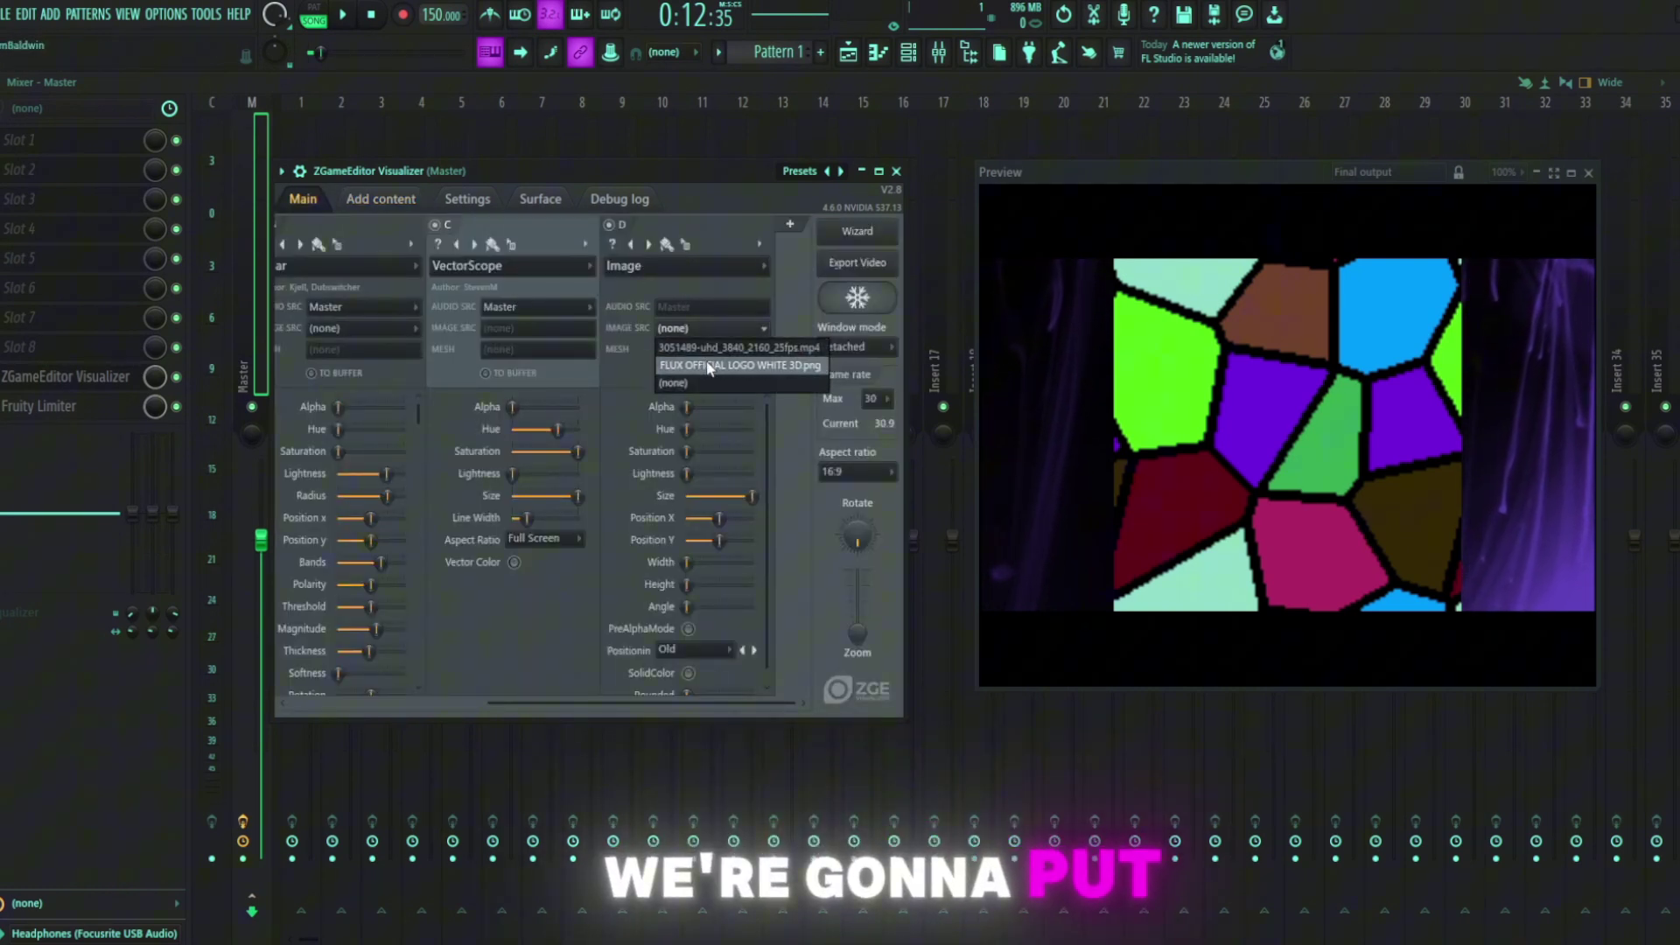
{"action": "left_click", "coordinate": [701, 368]}
{"action": "left_click_drag", "start_coordinate": [750, 496], "coordinate": [692, 496]}
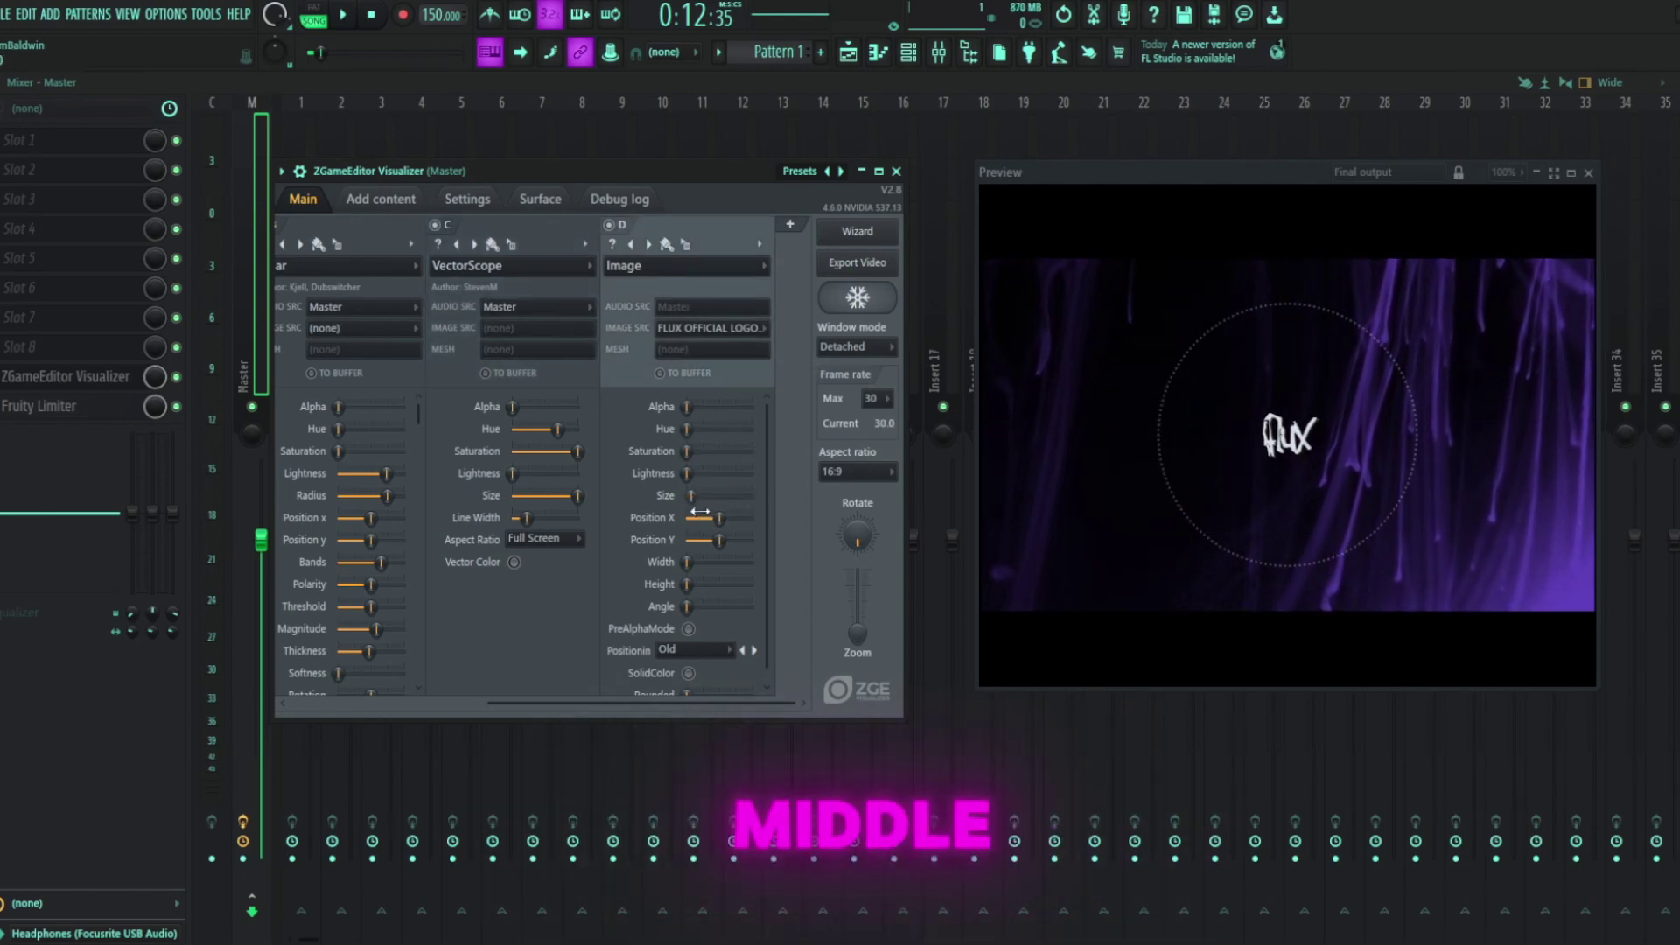
Preview the scene with playback, then reduce the VectorScope's Size.
{"action": "left_click", "coordinate": [344, 15]}
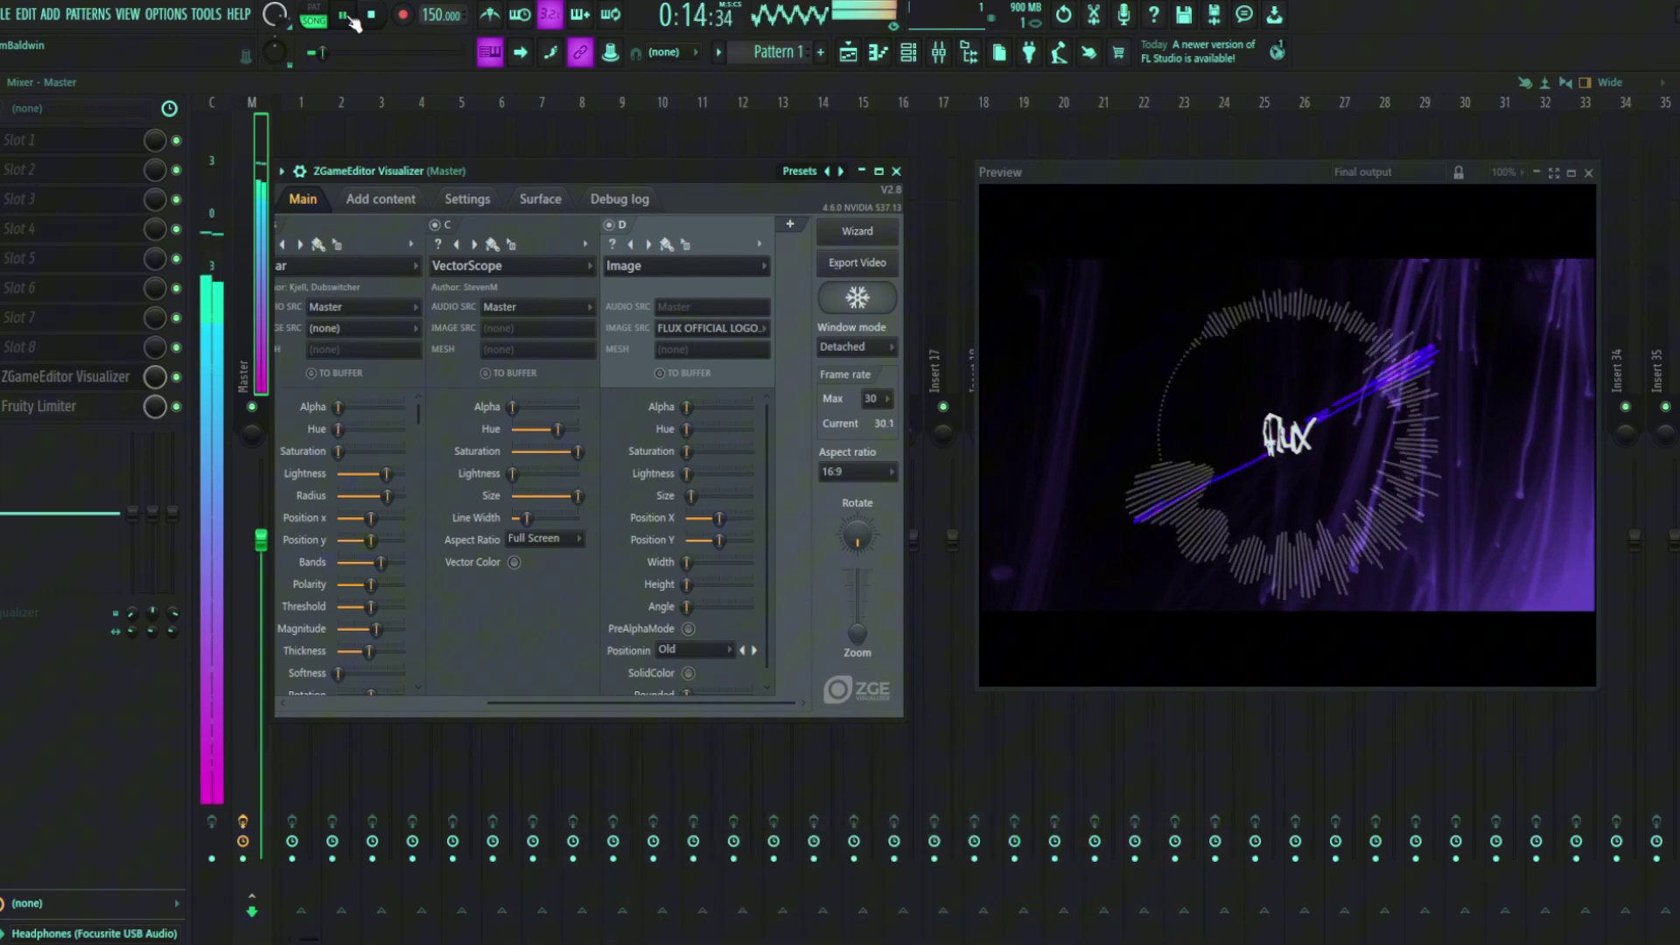
{"action": "key", "text": "space"}
{"action": "left_click_drag", "start_coordinate": [721, 705], "coordinate": [648, 705]}
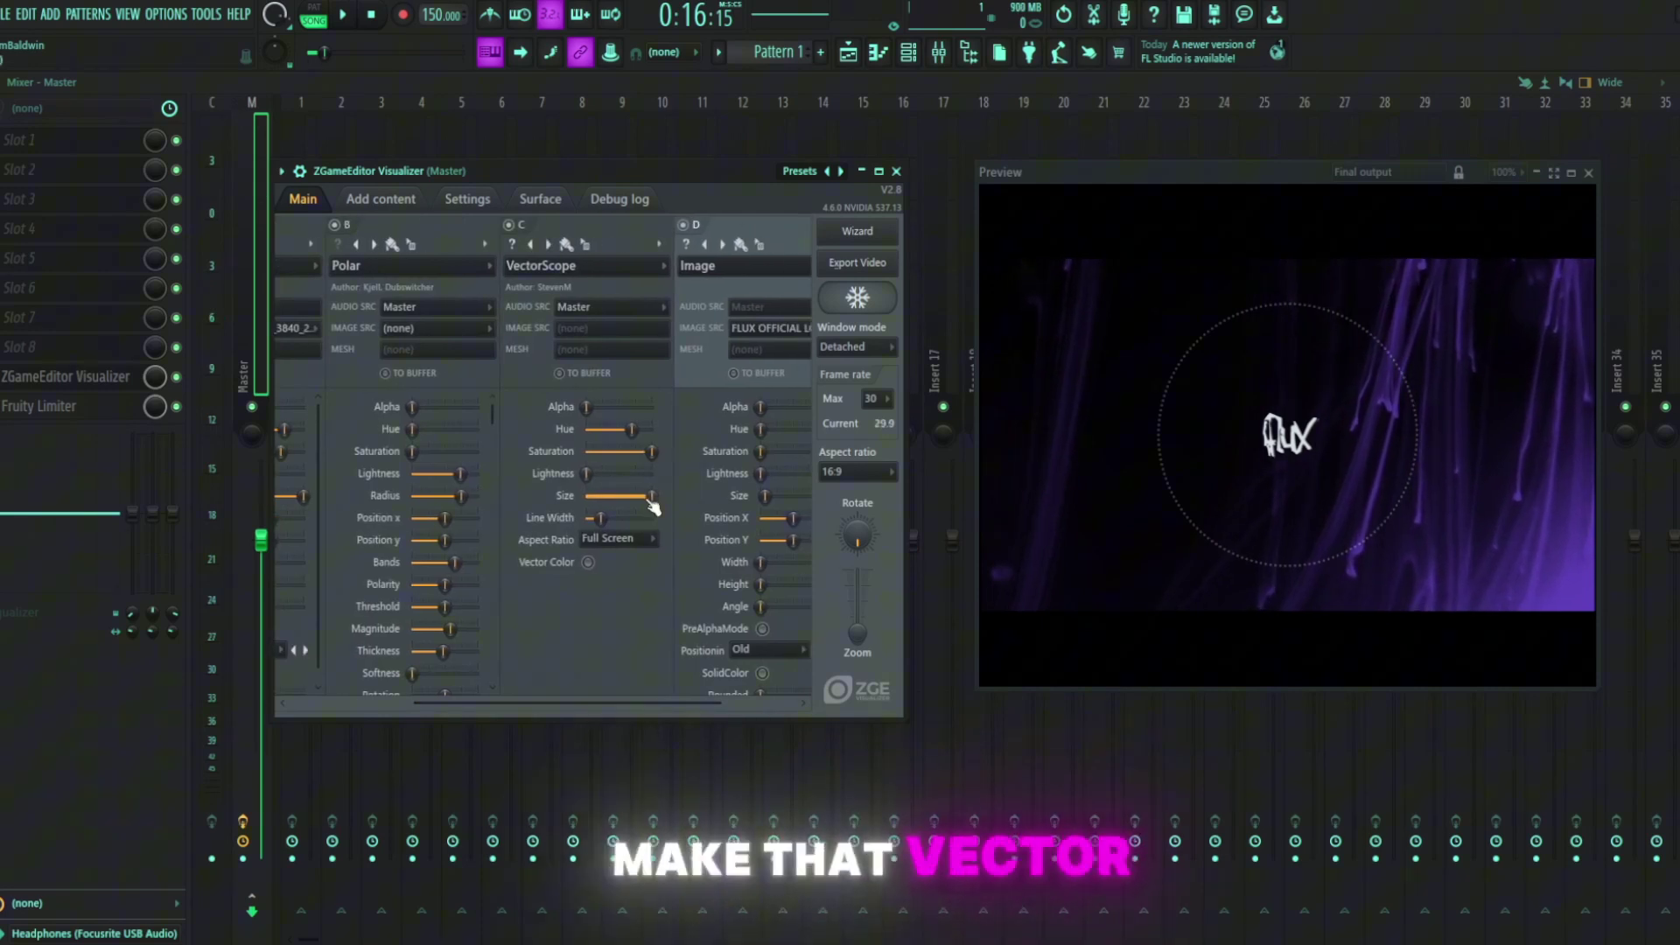
{"action": "left_click_drag", "start_coordinate": [652, 503], "coordinate": [645, 501]}
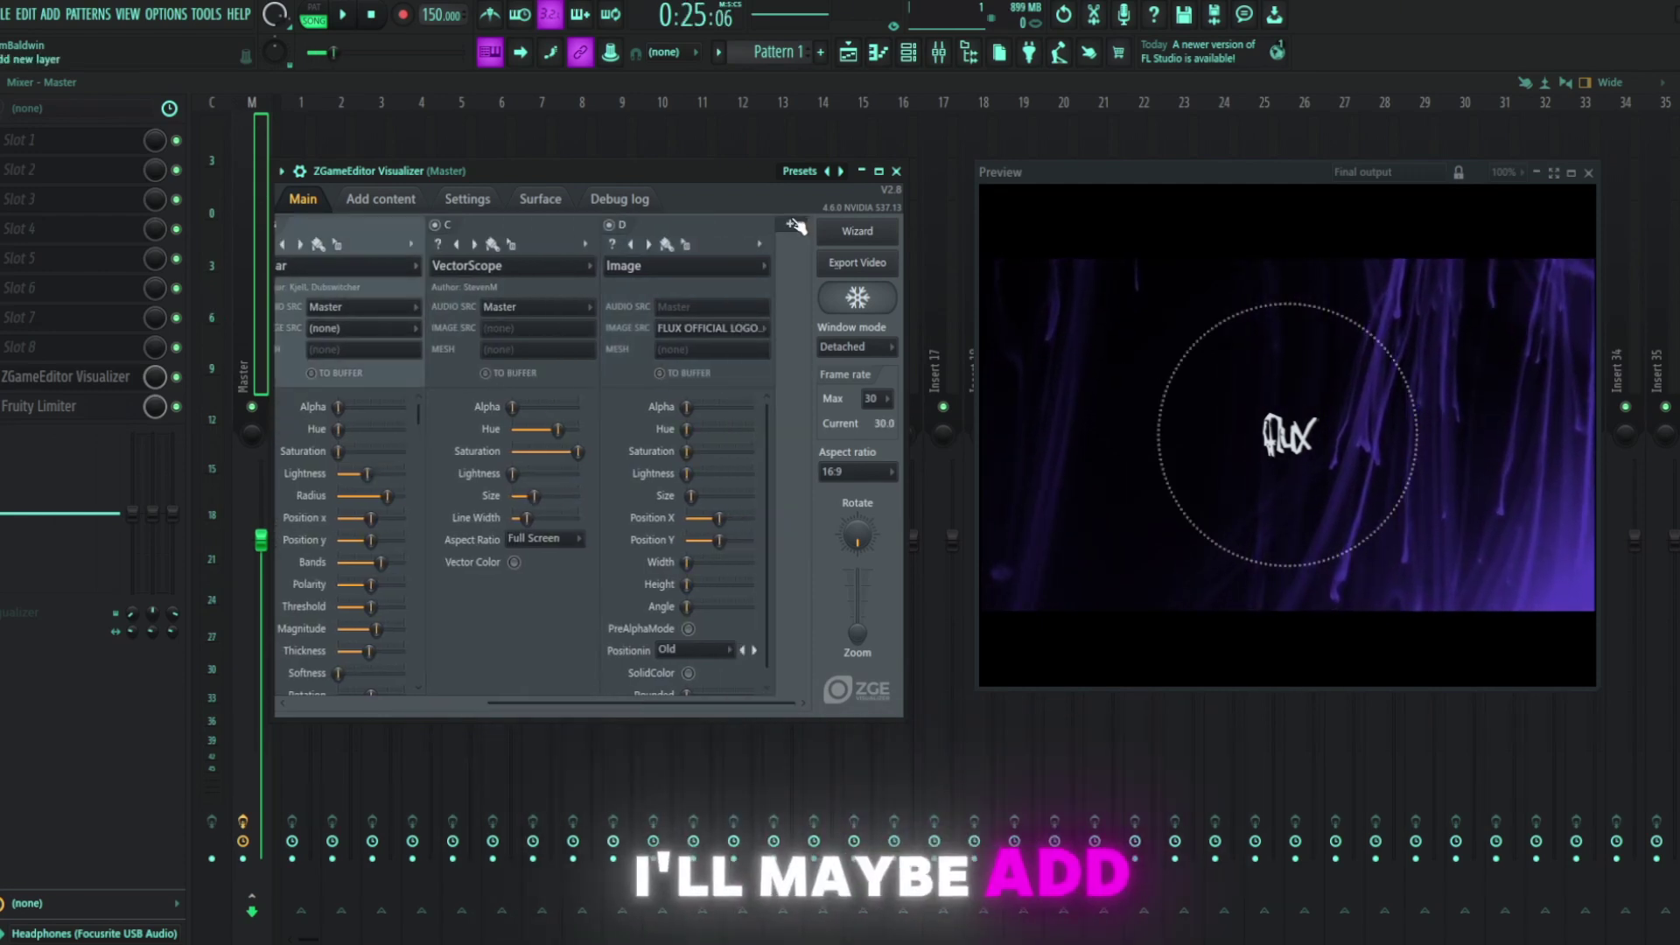
Add layer E and assign it the Canvas effects > FogMachine effect.
{"action": "left_click", "coordinate": [795, 226]}
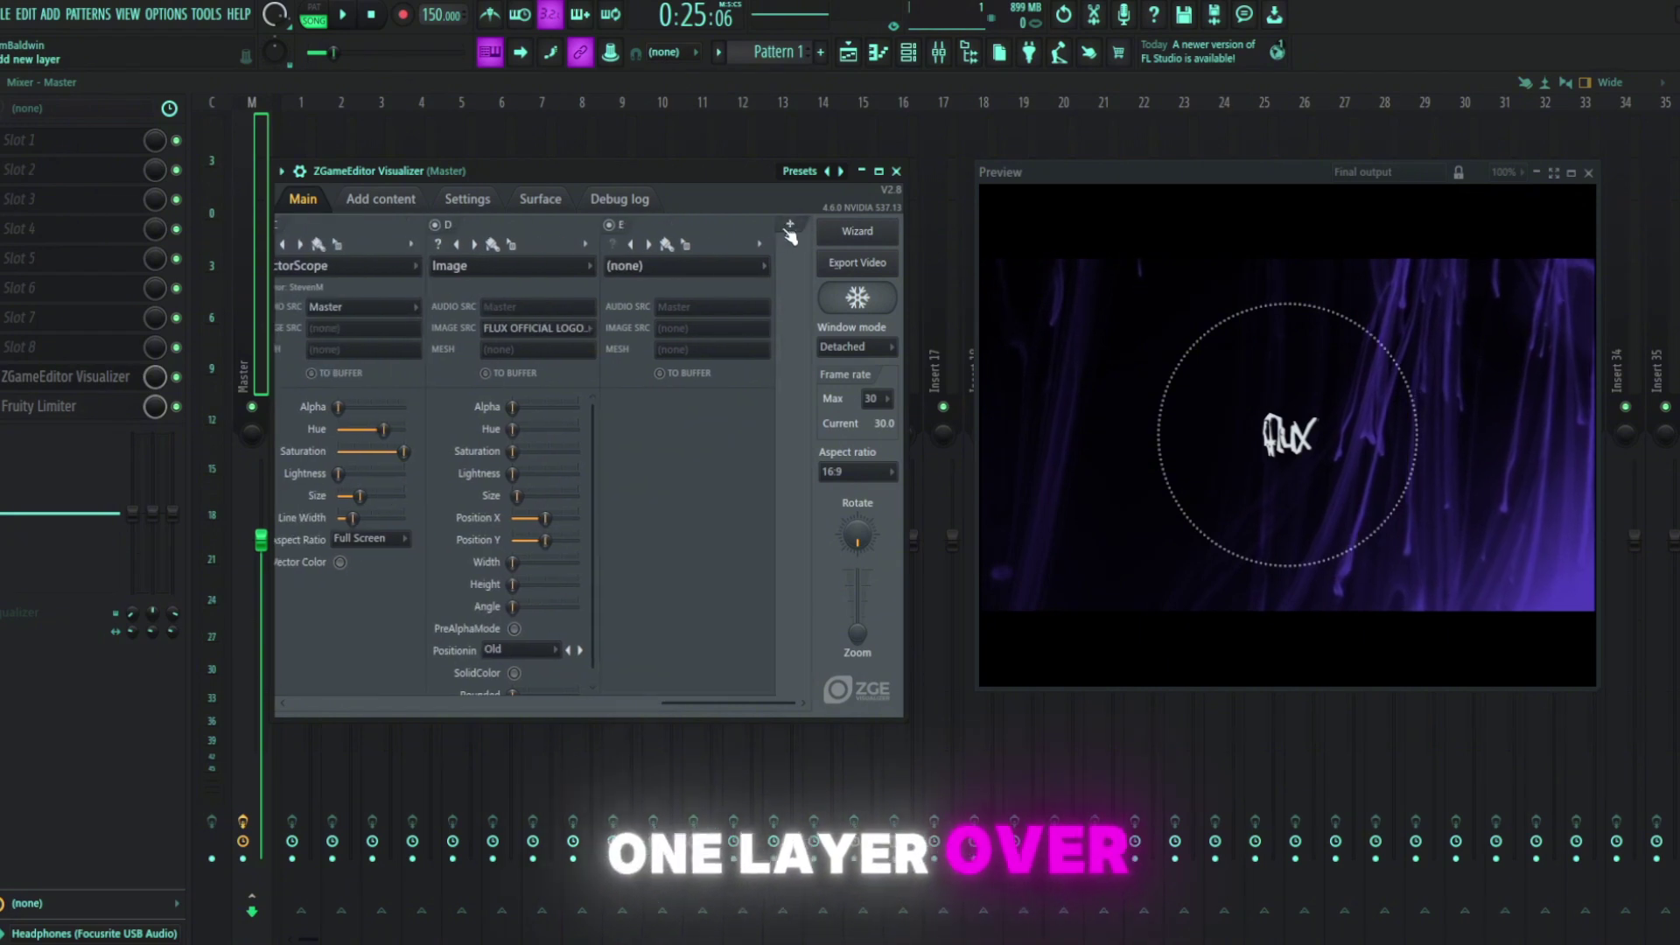
{"action": "left_click", "coordinate": [688, 268]}
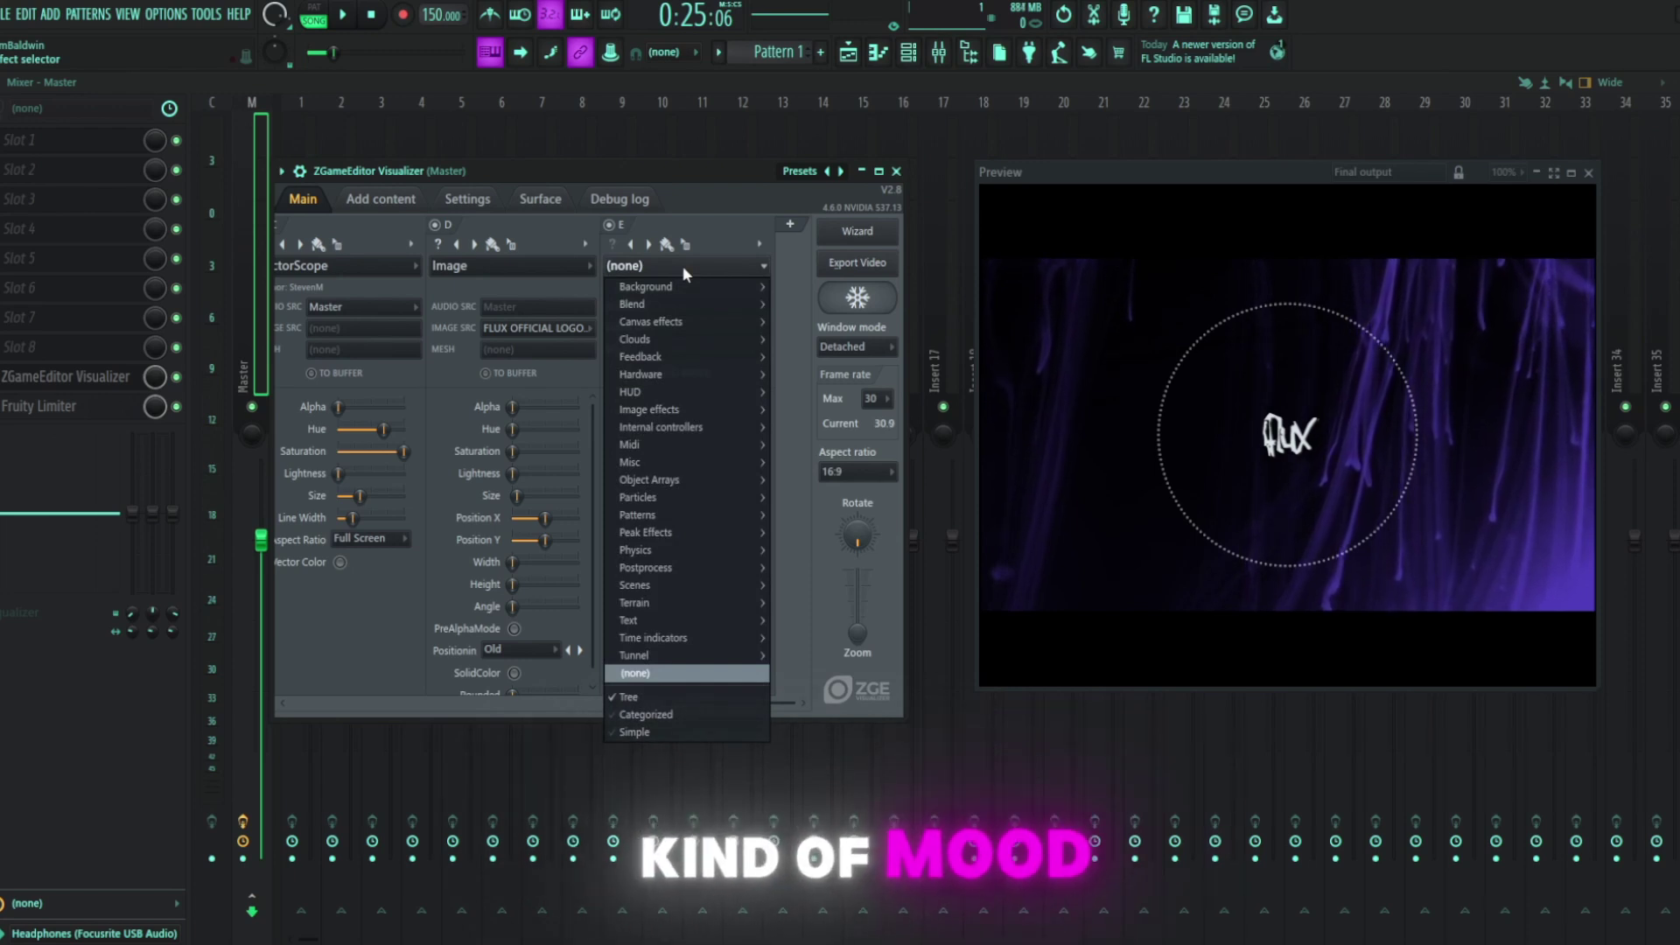
{"action": "mouse_move", "coordinate": [676, 500]}
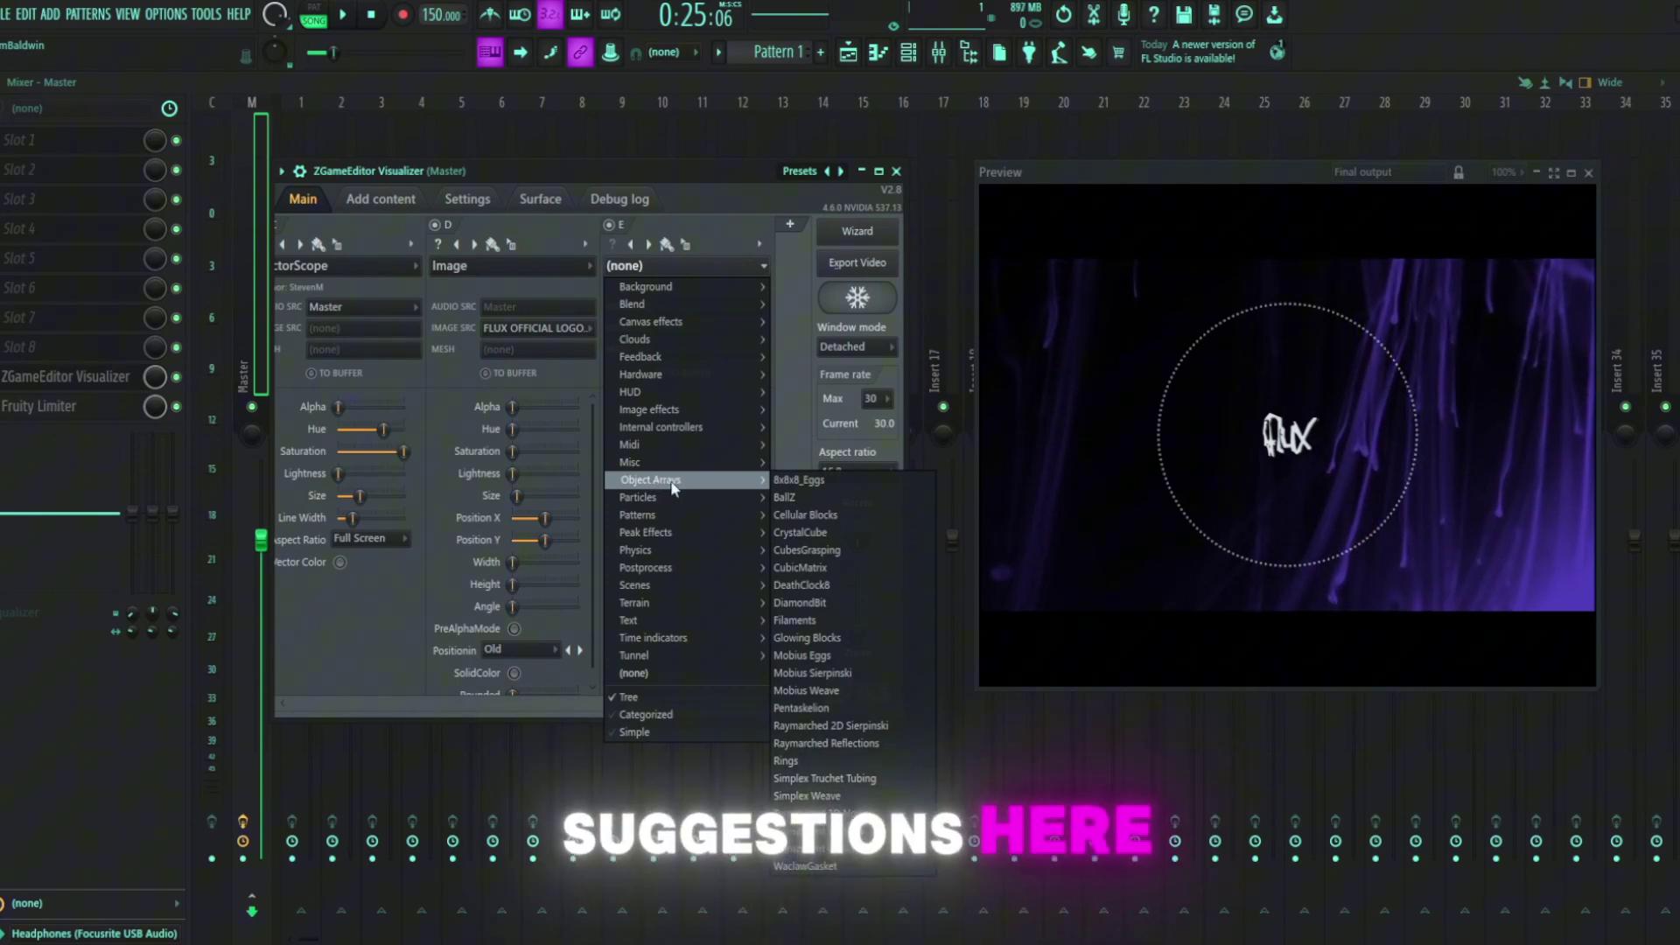
{"action": "mouse_move", "coordinate": [705, 414]}
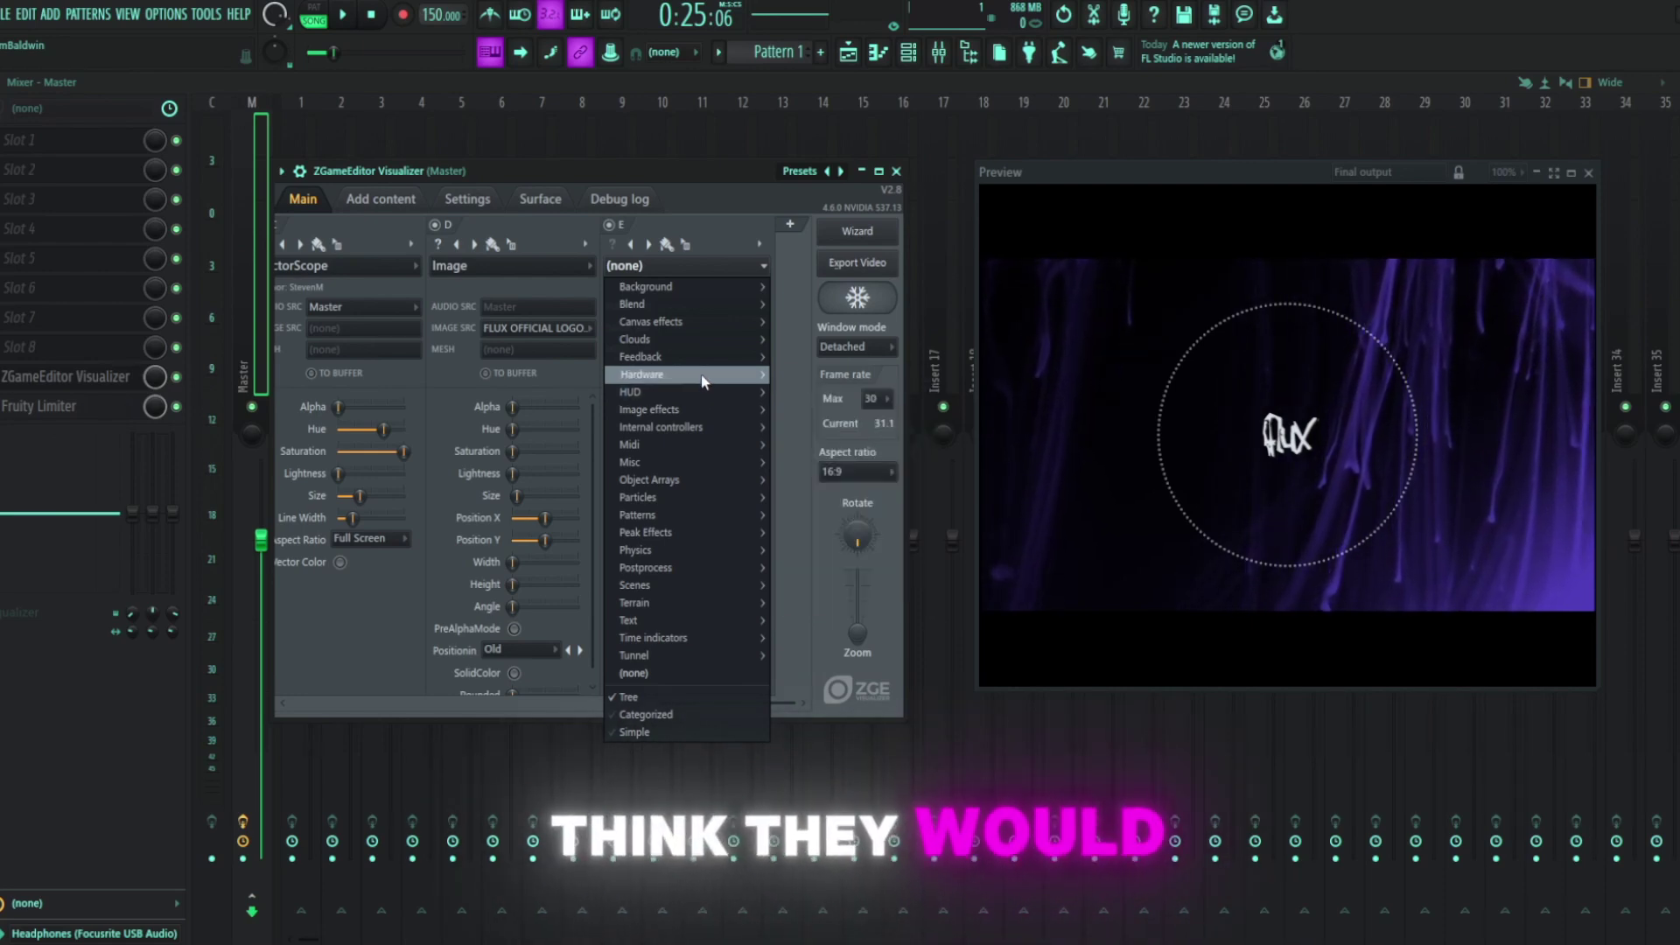
{"action": "mouse_move", "coordinate": [704, 366]}
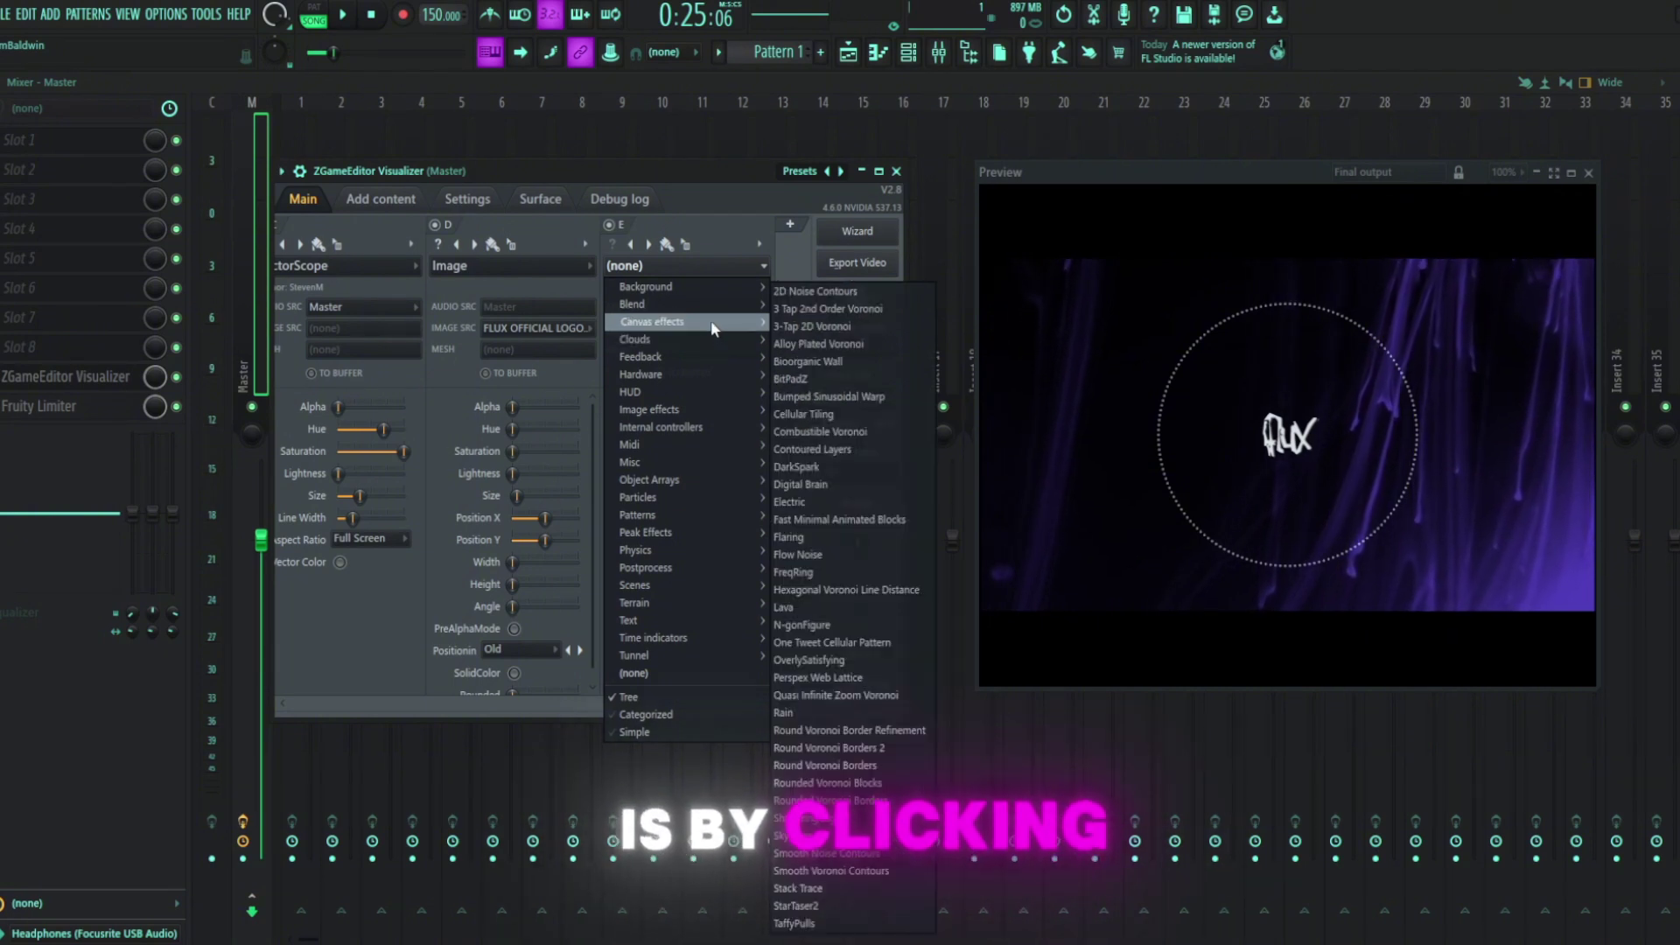
{"action": "left_click", "coordinate": [854, 592]}
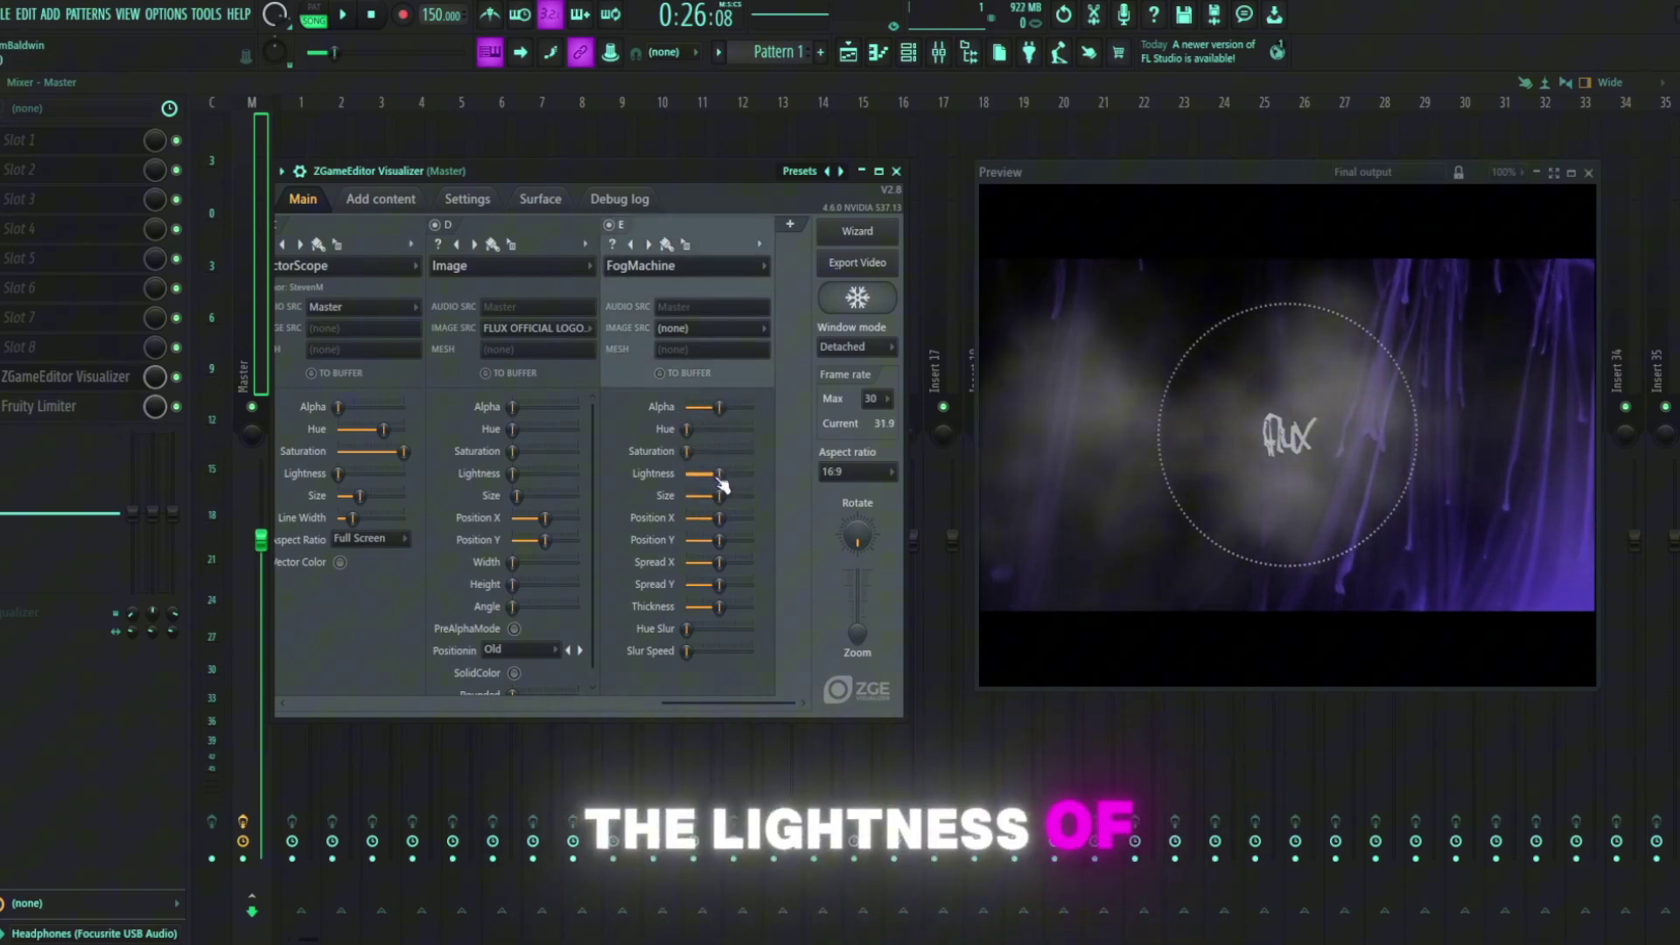
Raise the fog's Lightness and Alpha, lower its Thickness, then ease Lightness back slightly.
{"action": "left_click_drag", "start_coordinate": [719, 474], "coordinate": [738, 473]}
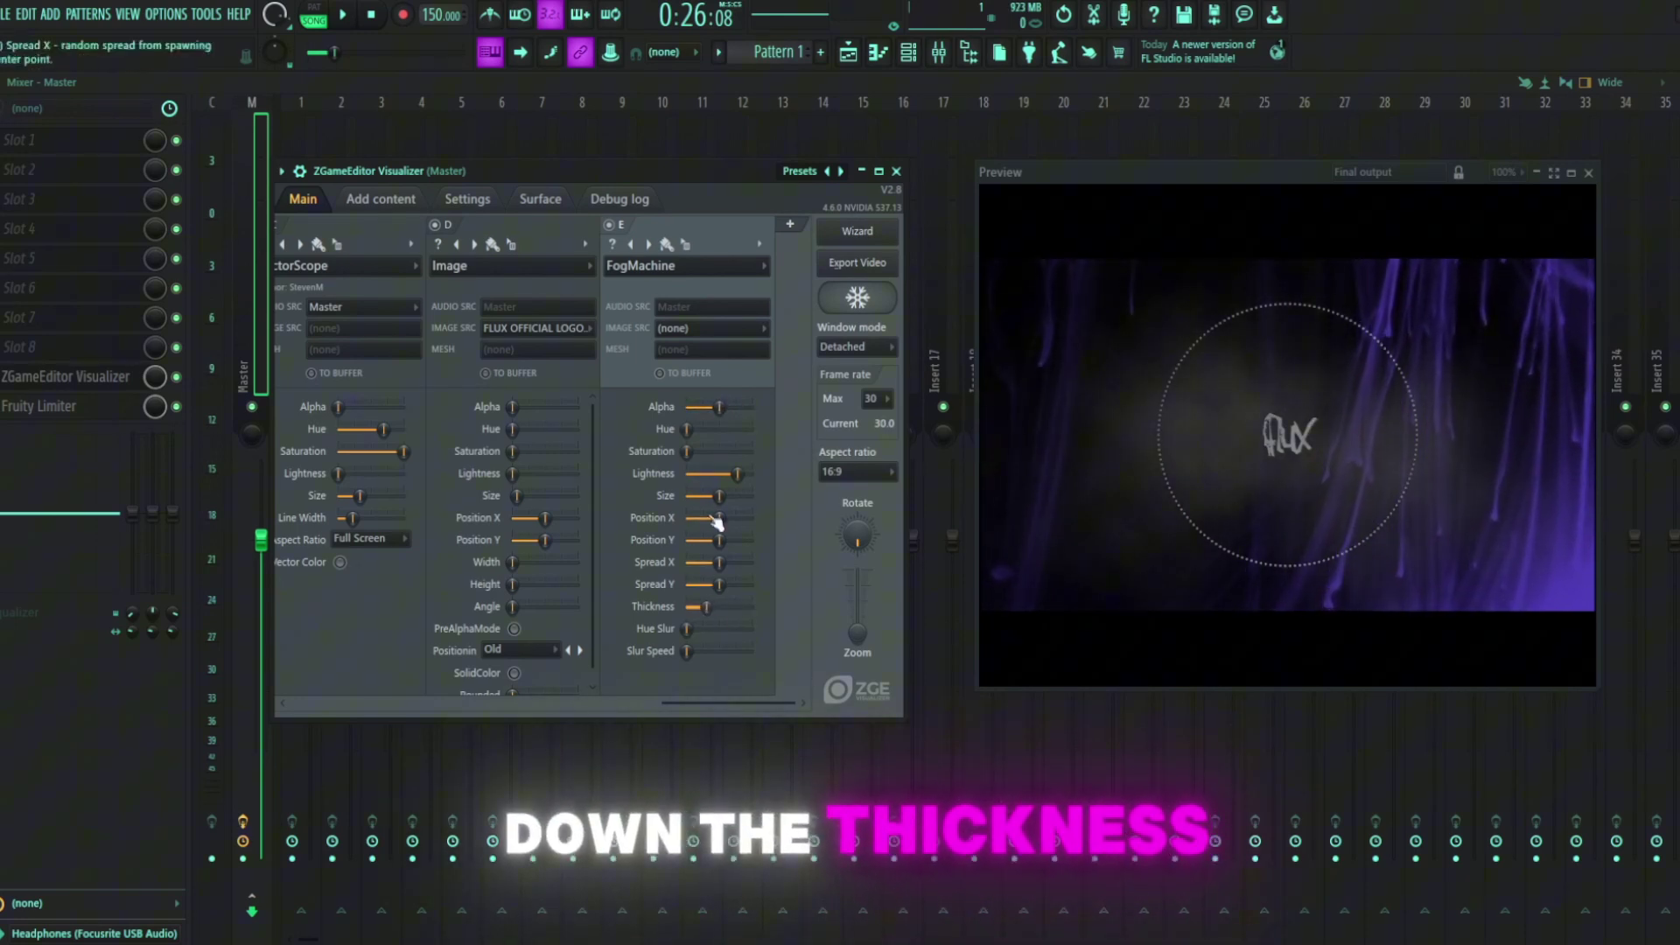
{"action": "left_click_drag", "start_coordinate": [720, 606], "coordinate": [706, 607]}
{"action": "mouse_move", "coordinate": [729, 407]}
{"action": "left_mouse_down"}
{"action": "mouse_move", "coordinate": [724, 452]}
{"action": "mouse_move", "coordinate": [705, 429]}
{"action": "mouse_move", "coordinate": [736, 429]}
{"action": "left_mouse_up"}
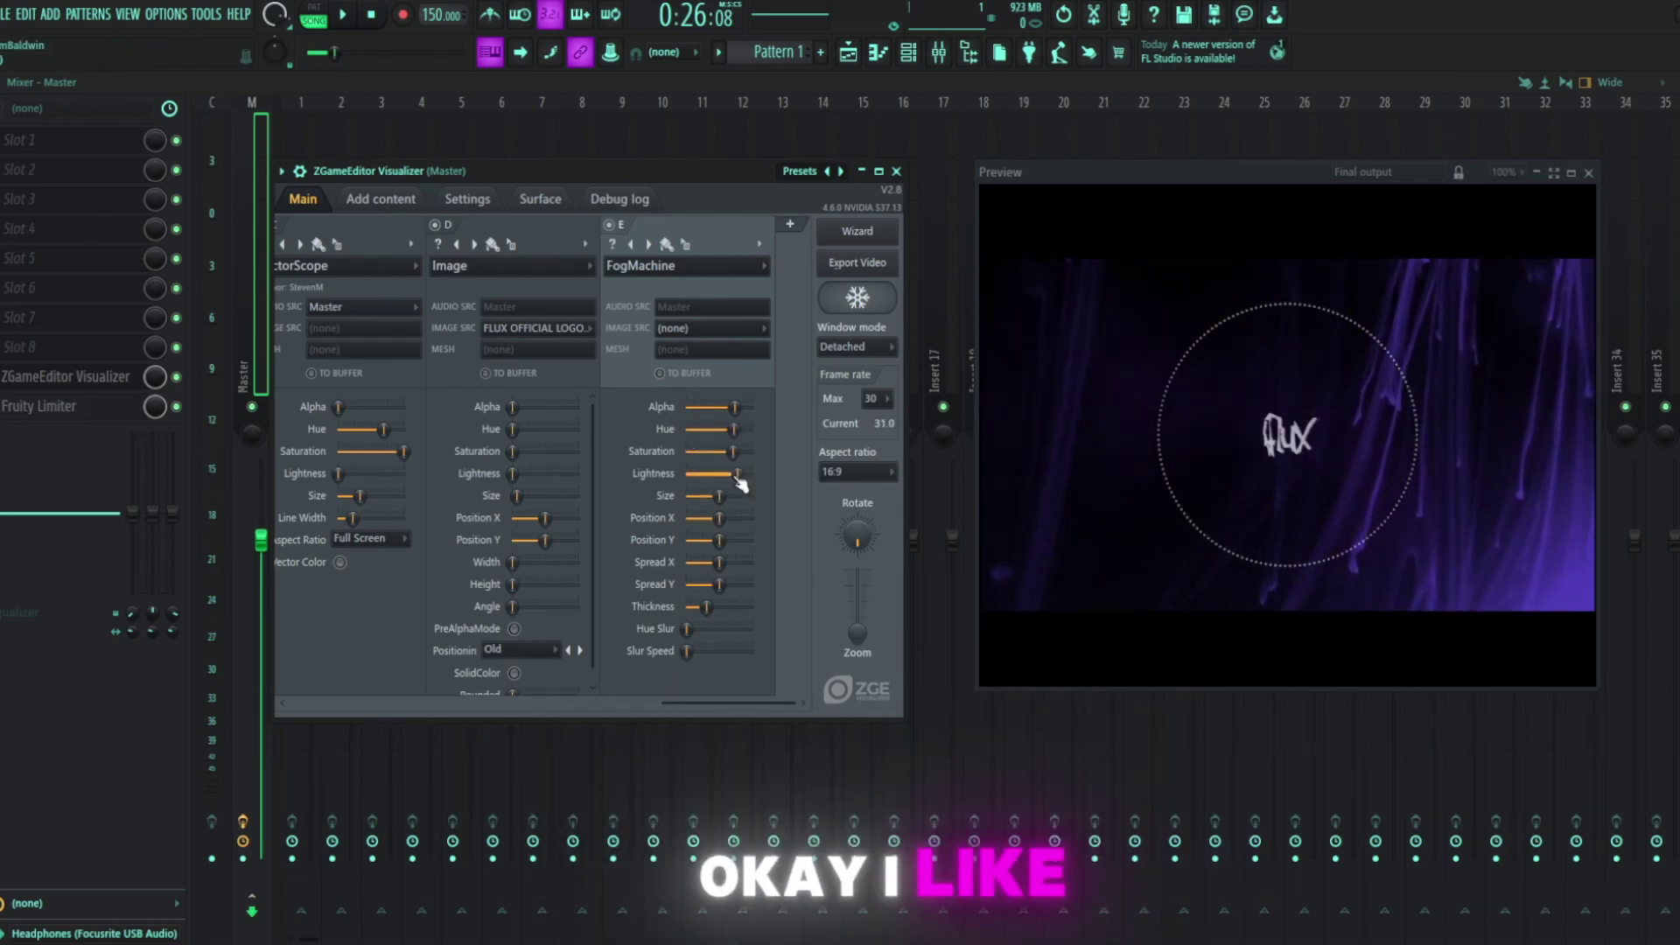
{"action": "left_click_drag", "start_coordinate": [738, 473], "coordinate": [733, 473]}
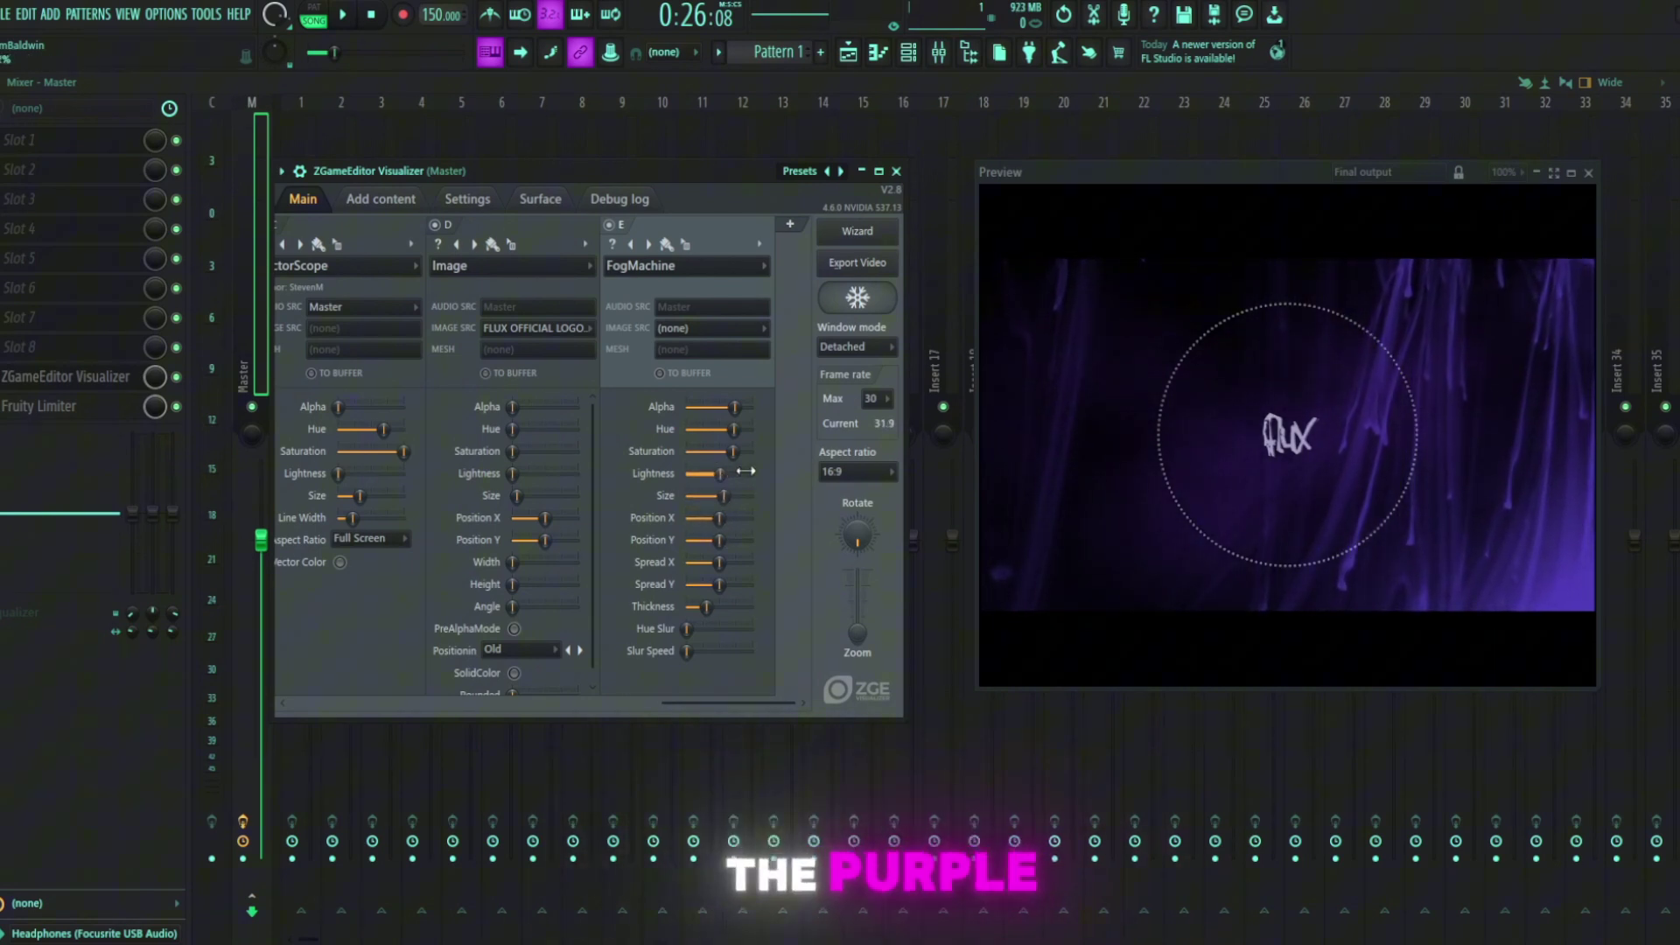
Play the song to watch the visualizer react, restarting playback to keep previewing.
{"action": "left_click", "coordinate": [347, 26]}
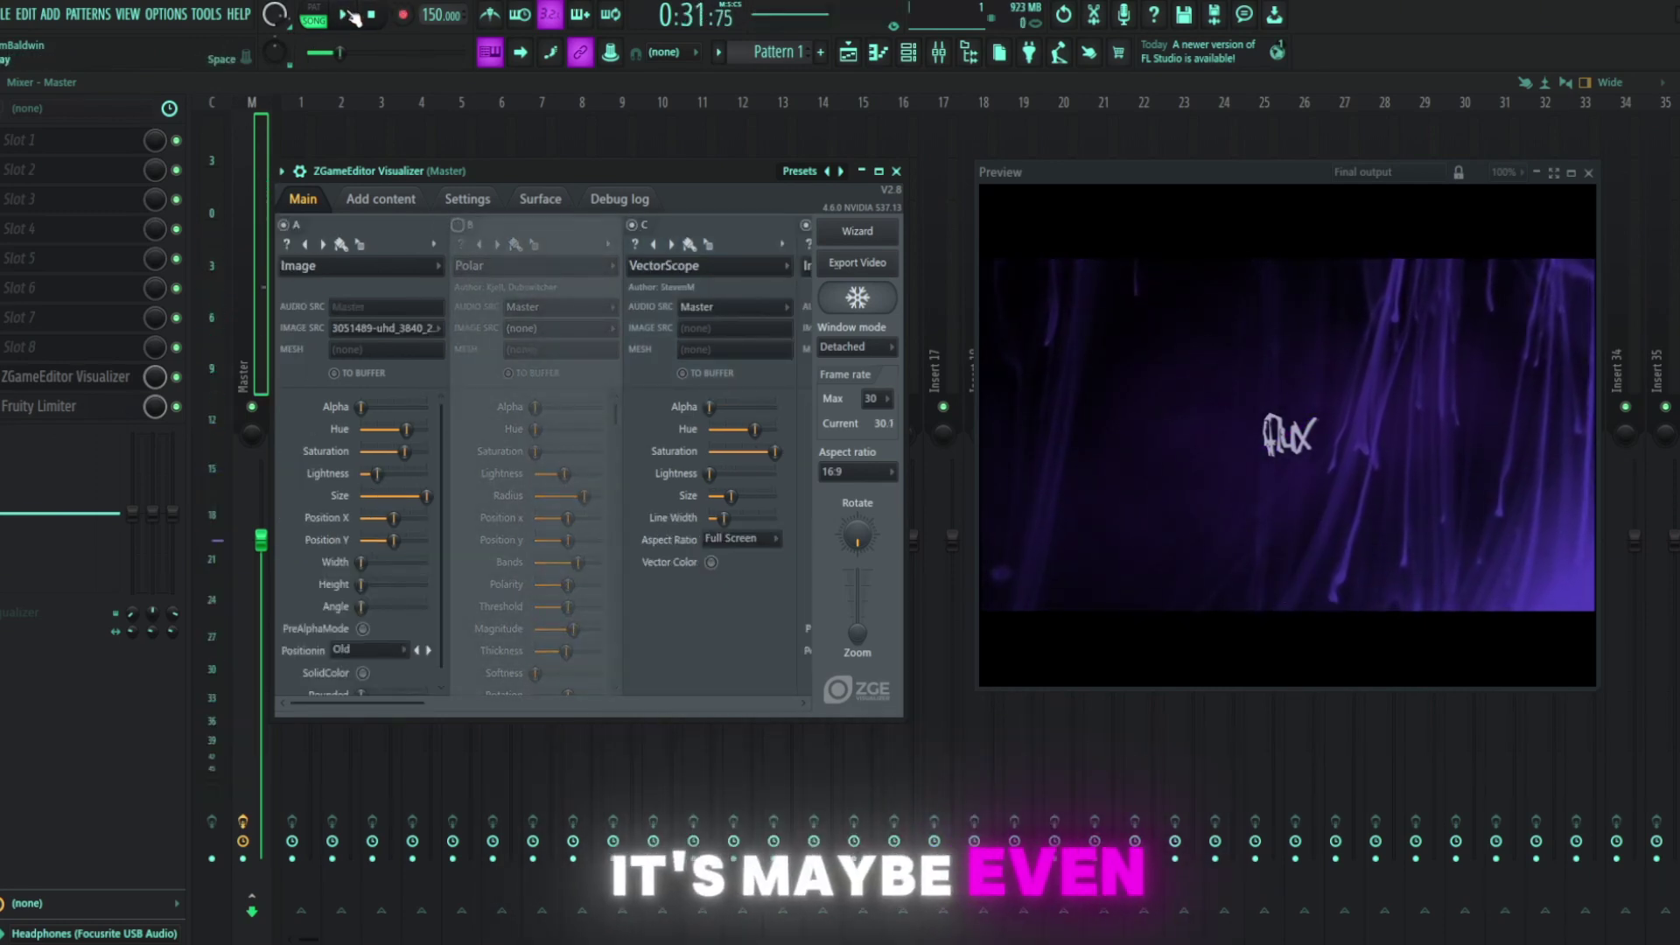
{"action": "left_click", "coordinate": [350, 18]}
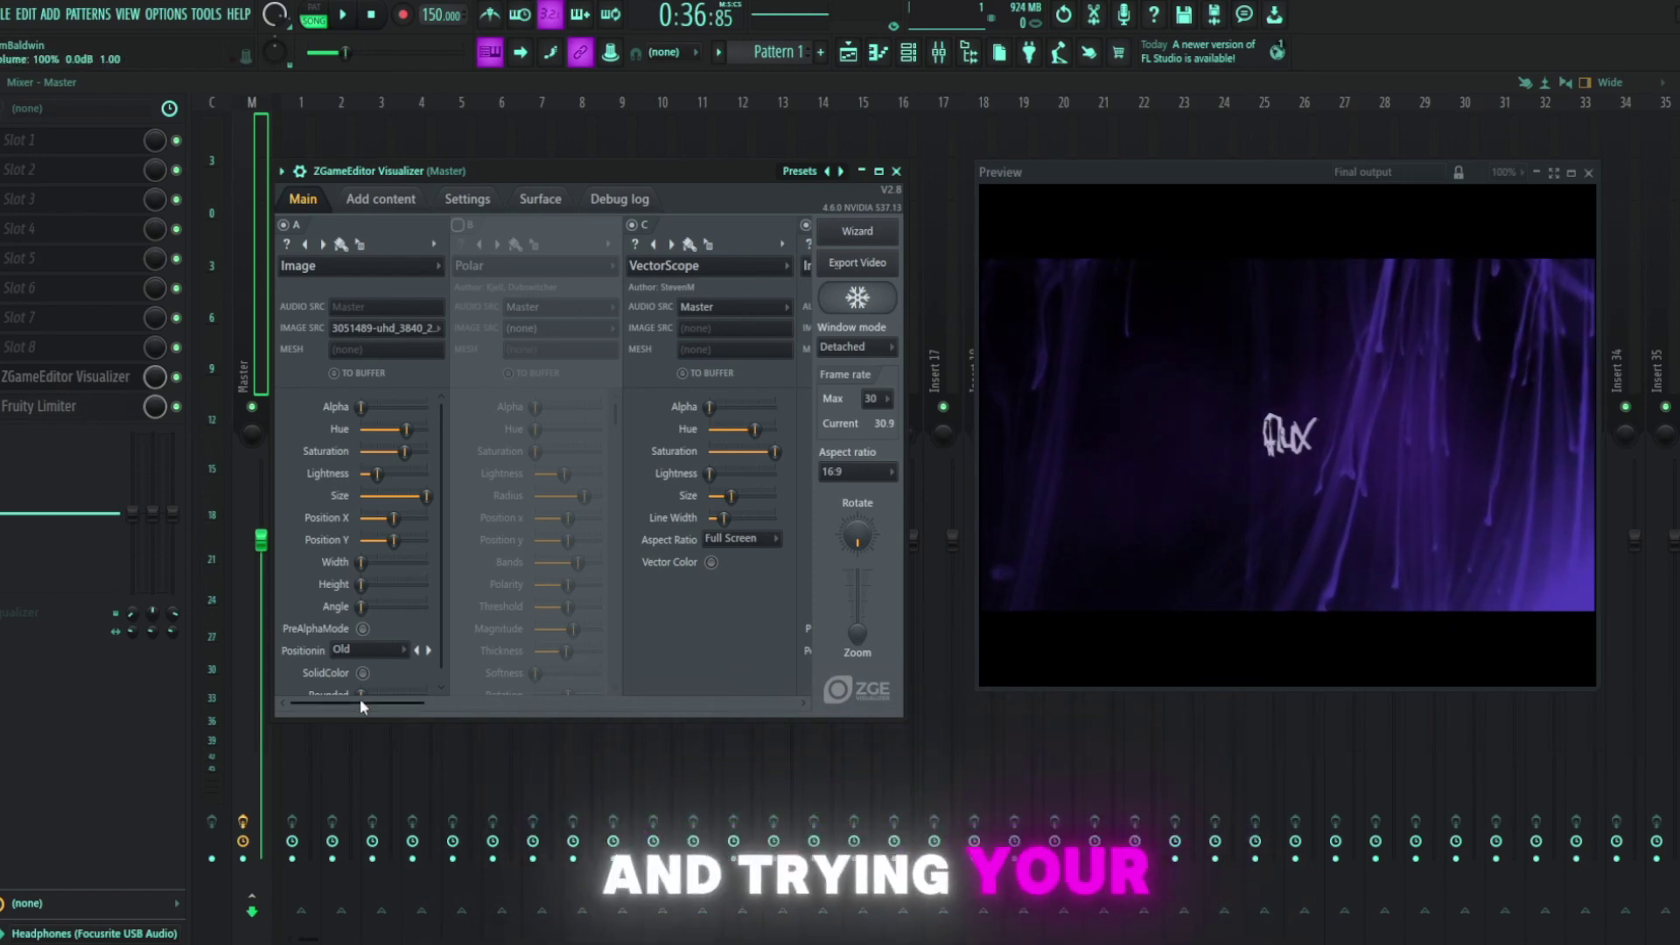
{"action": "left_click_drag", "start_coordinate": [360, 702], "coordinate": [301, 723]}
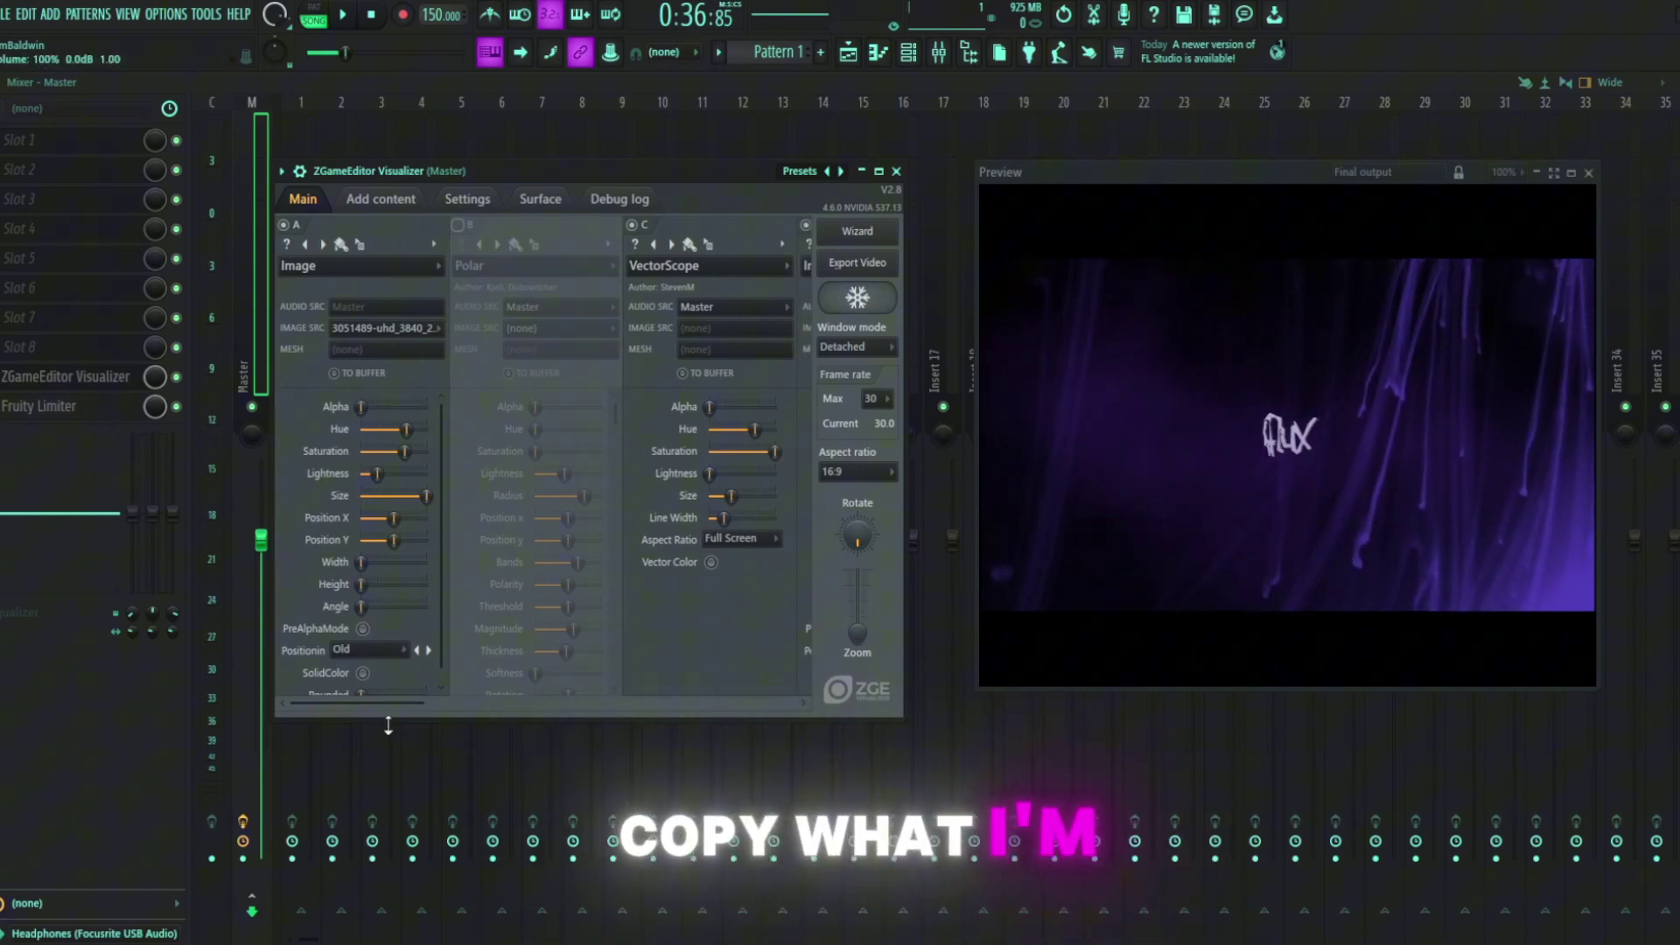
{"action": "left_click_drag", "start_coordinate": [379, 711], "coordinate": [244, 695]}
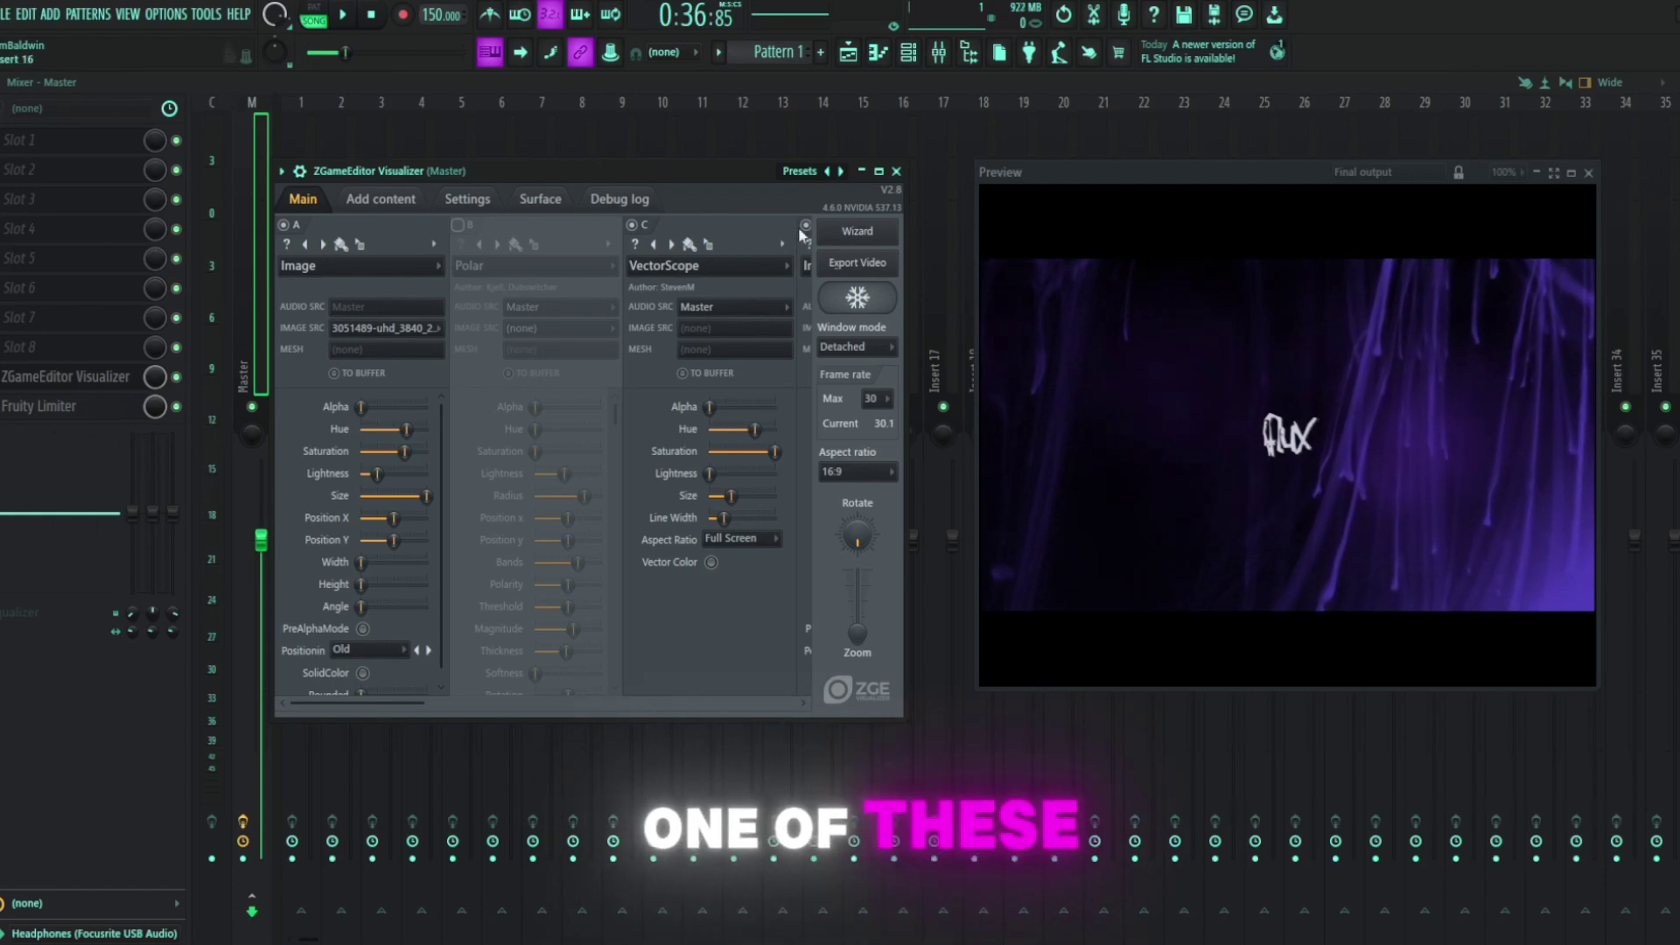
{"action": "left_click_drag", "start_coordinate": [653, 170], "coordinate": [696, 160]}
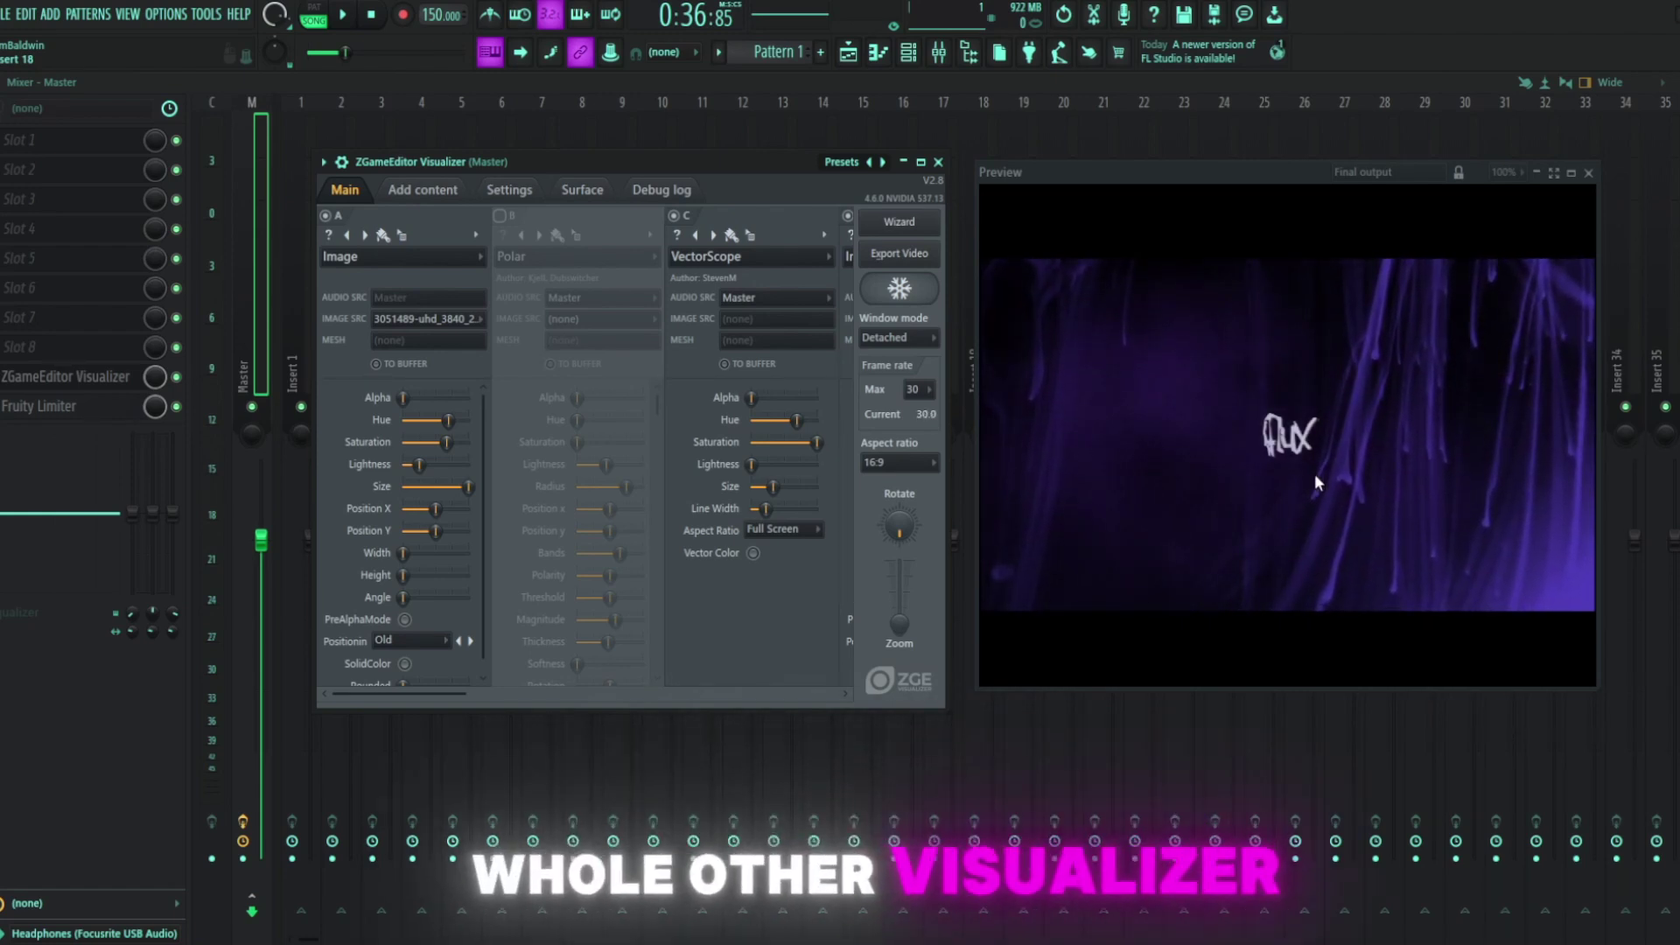
{"action": "left_click_drag", "start_coordinate": [920, 316], "coordinate": [873, 293]}
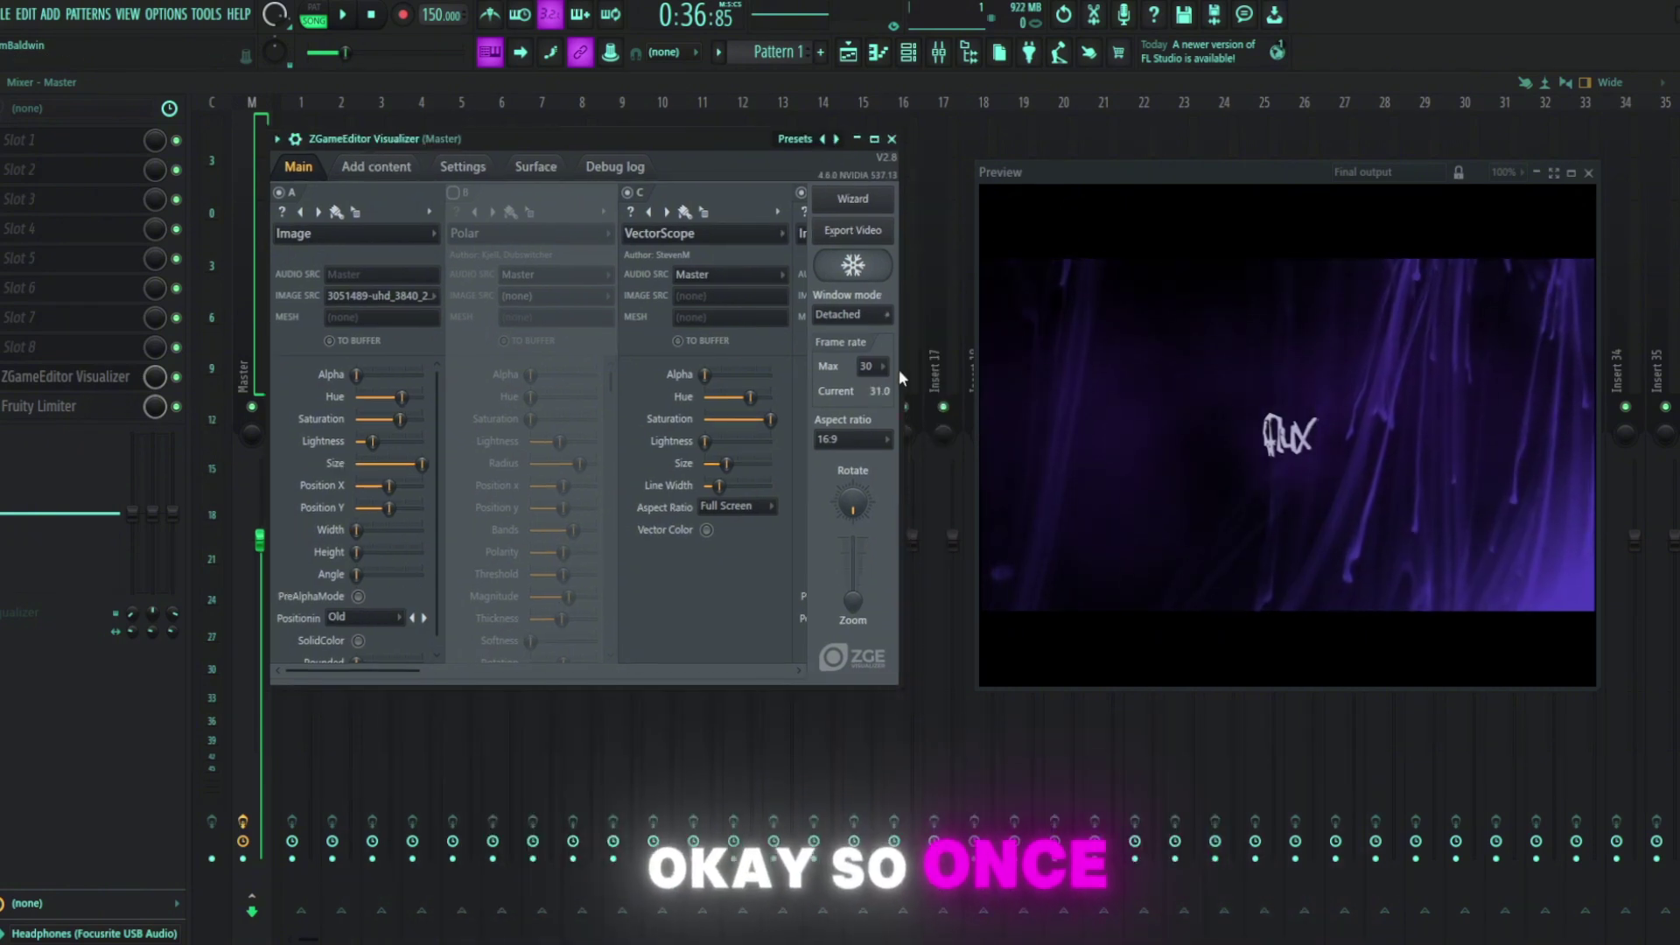
Check the Export Video settings without exporting, then close the visualizer and its preview.
{"action": "left_click", "coordinate": [854, 232]}
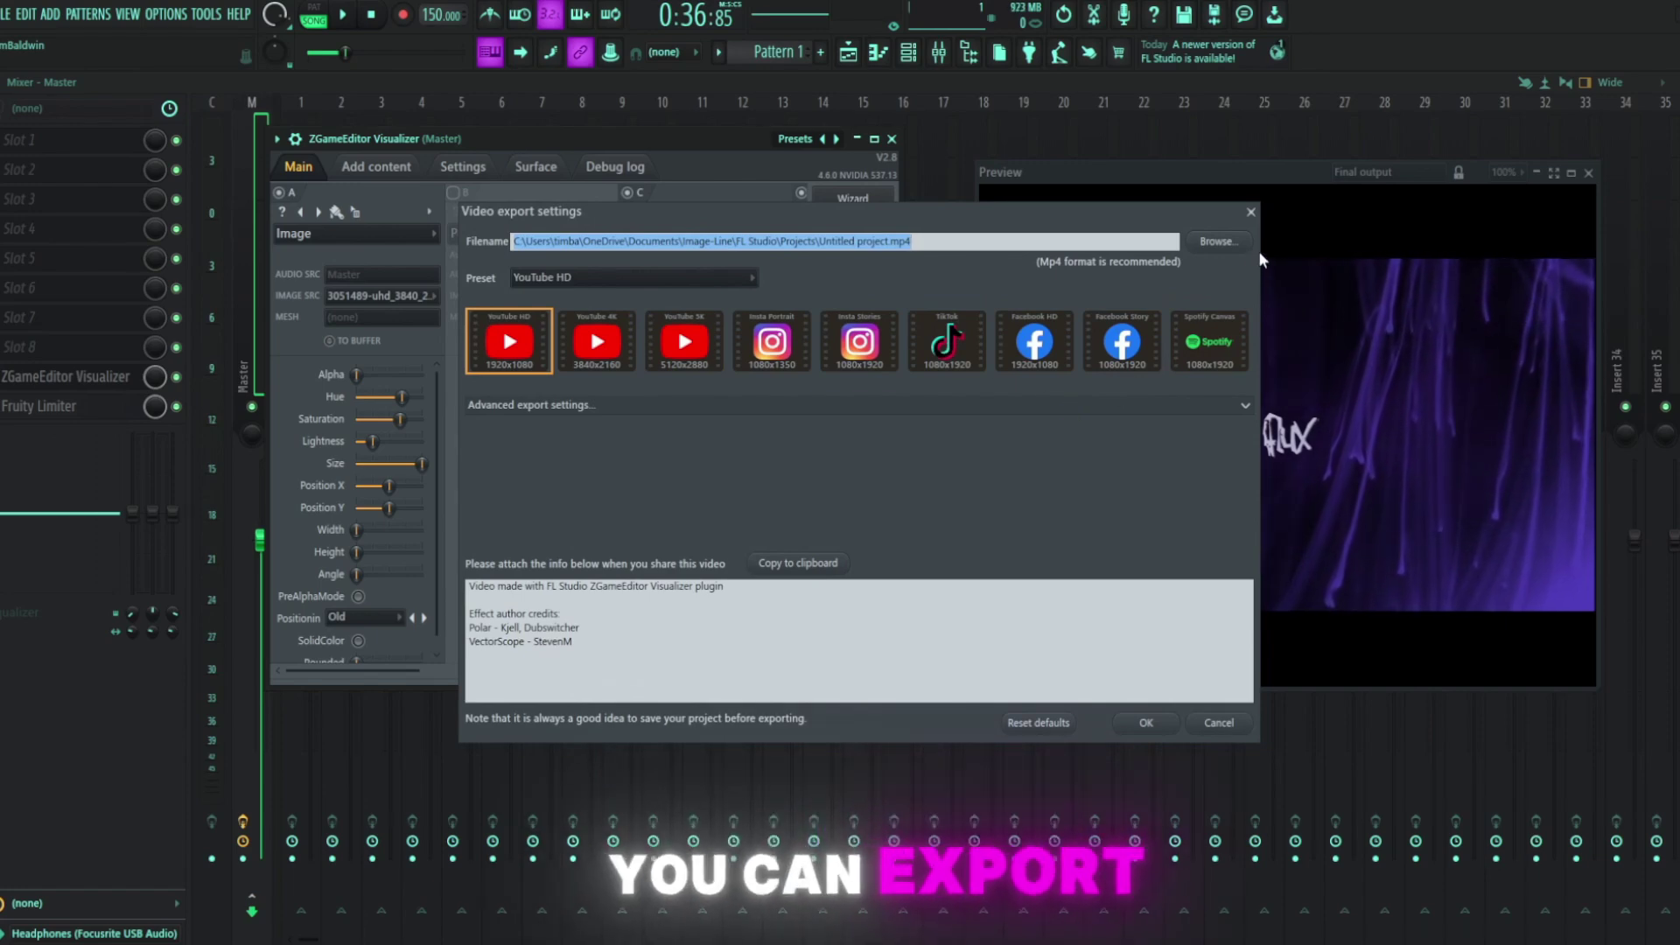
{"action": "left_click", "coordinate": [1251, 212]}
{"action": "left_click_drag", "start_coordinate": [745, 136], "coordinate": [764, 123]}
{"action": "left_click", "coordinate": [53, 378]}
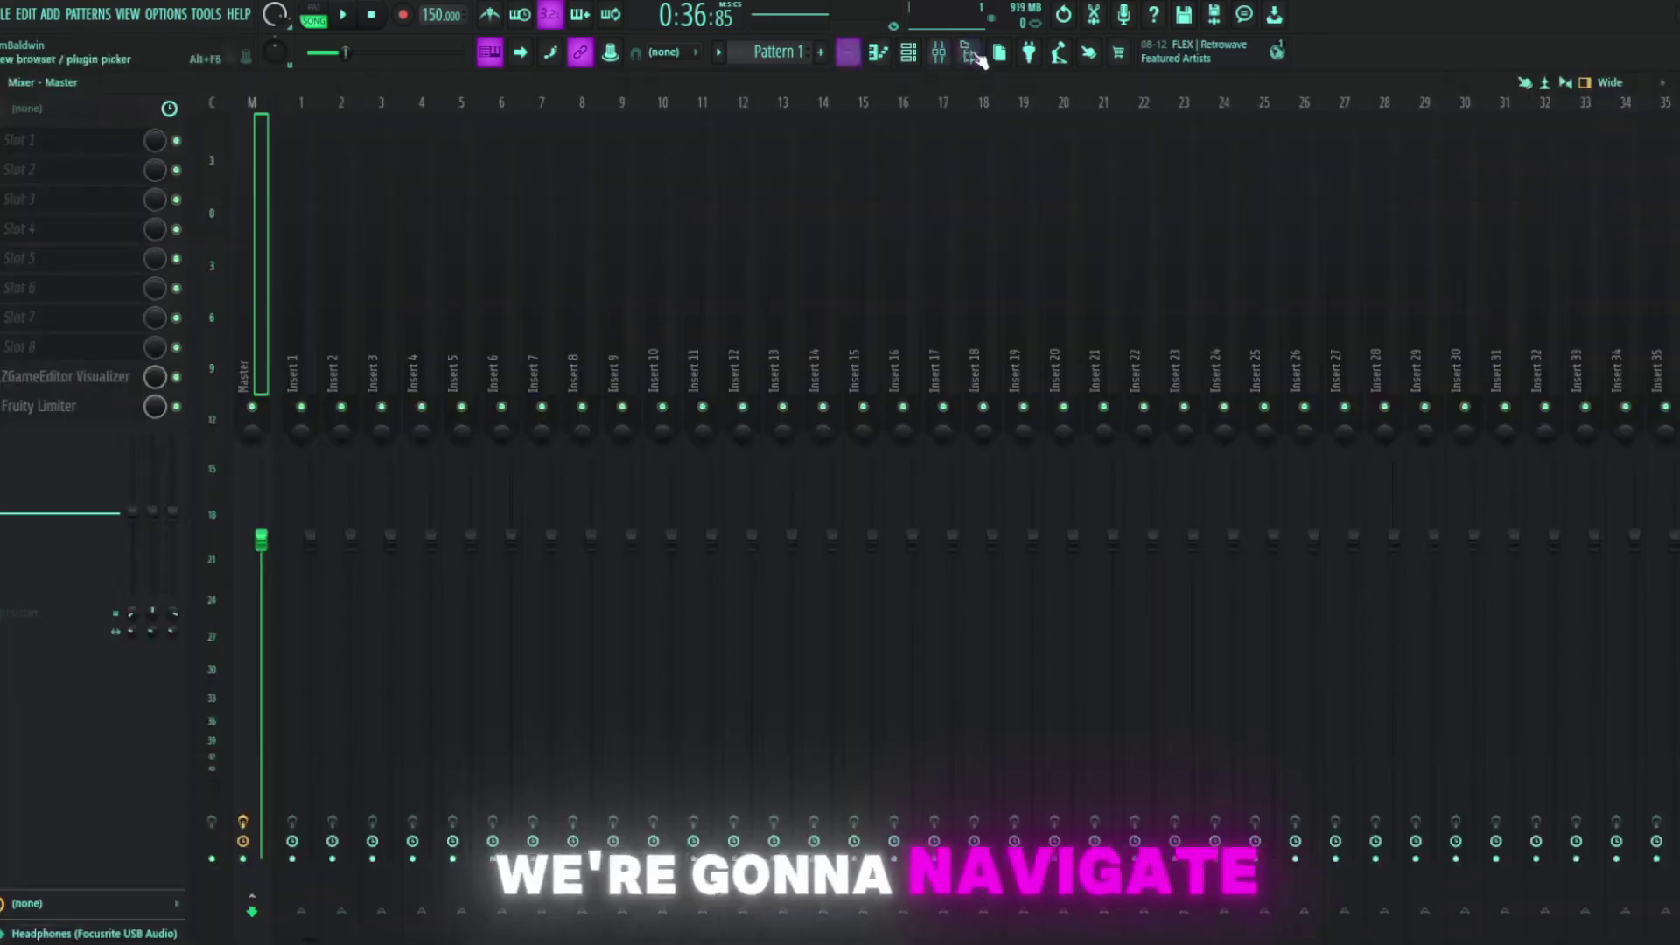
Save the visualizer setup as the FLUX TUTORIAL preset from the mixer slot's menu.
{"action": "left_click", "coordinate": [4, 384]}
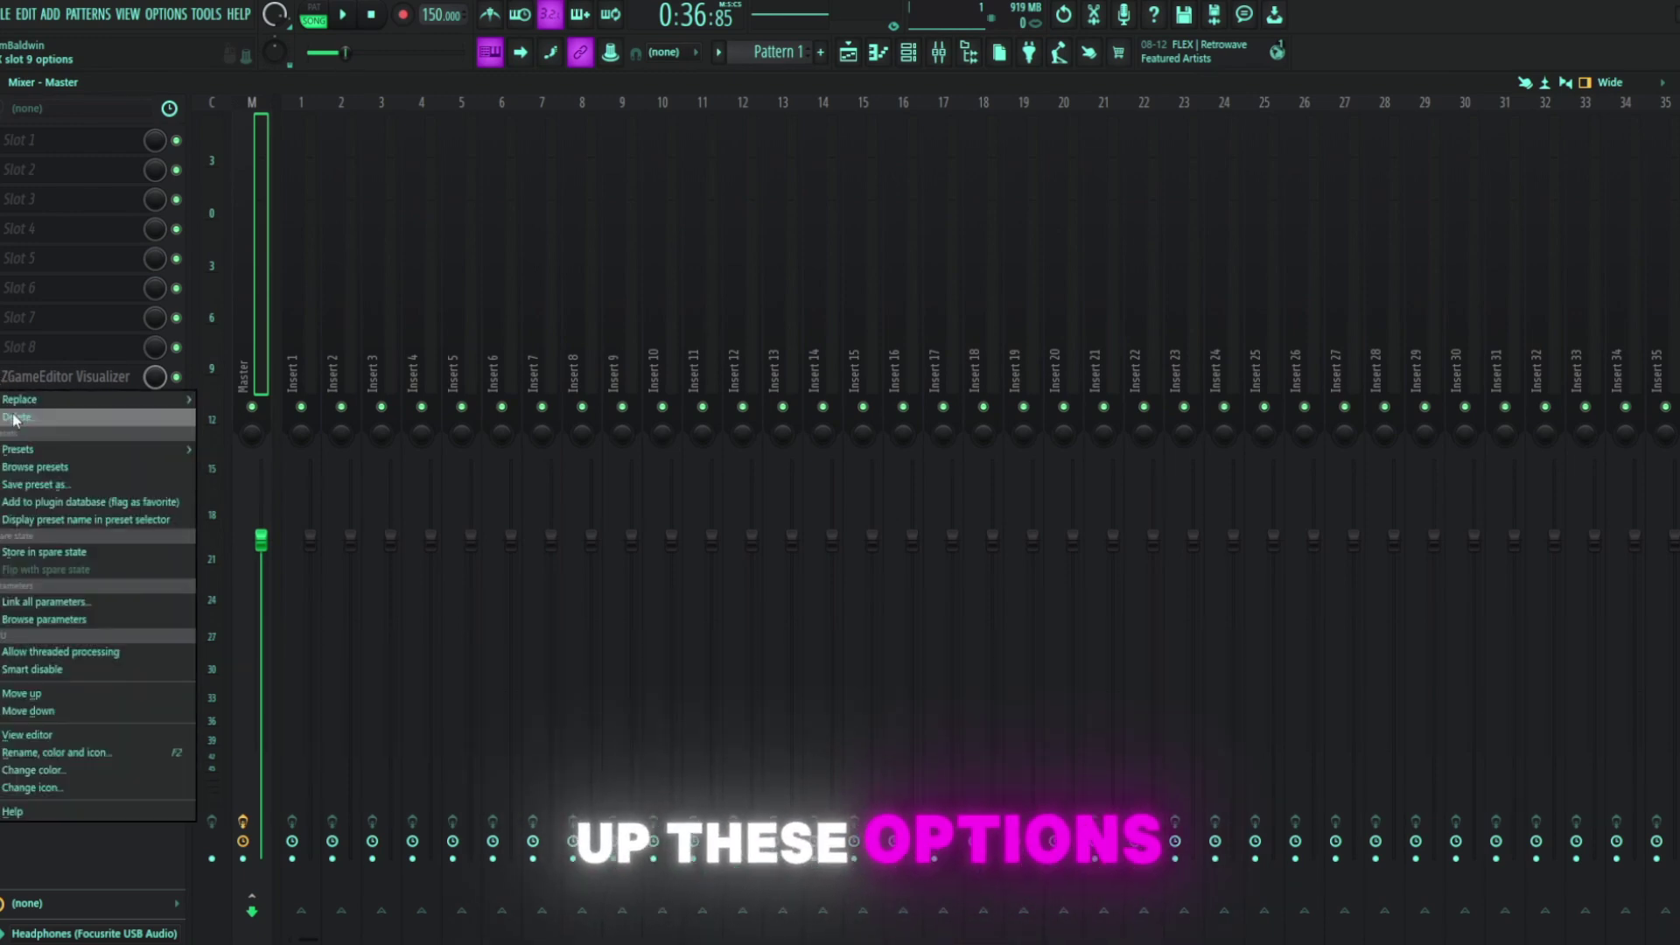
{"action": "left_click", "coordinate": [67, 487]}
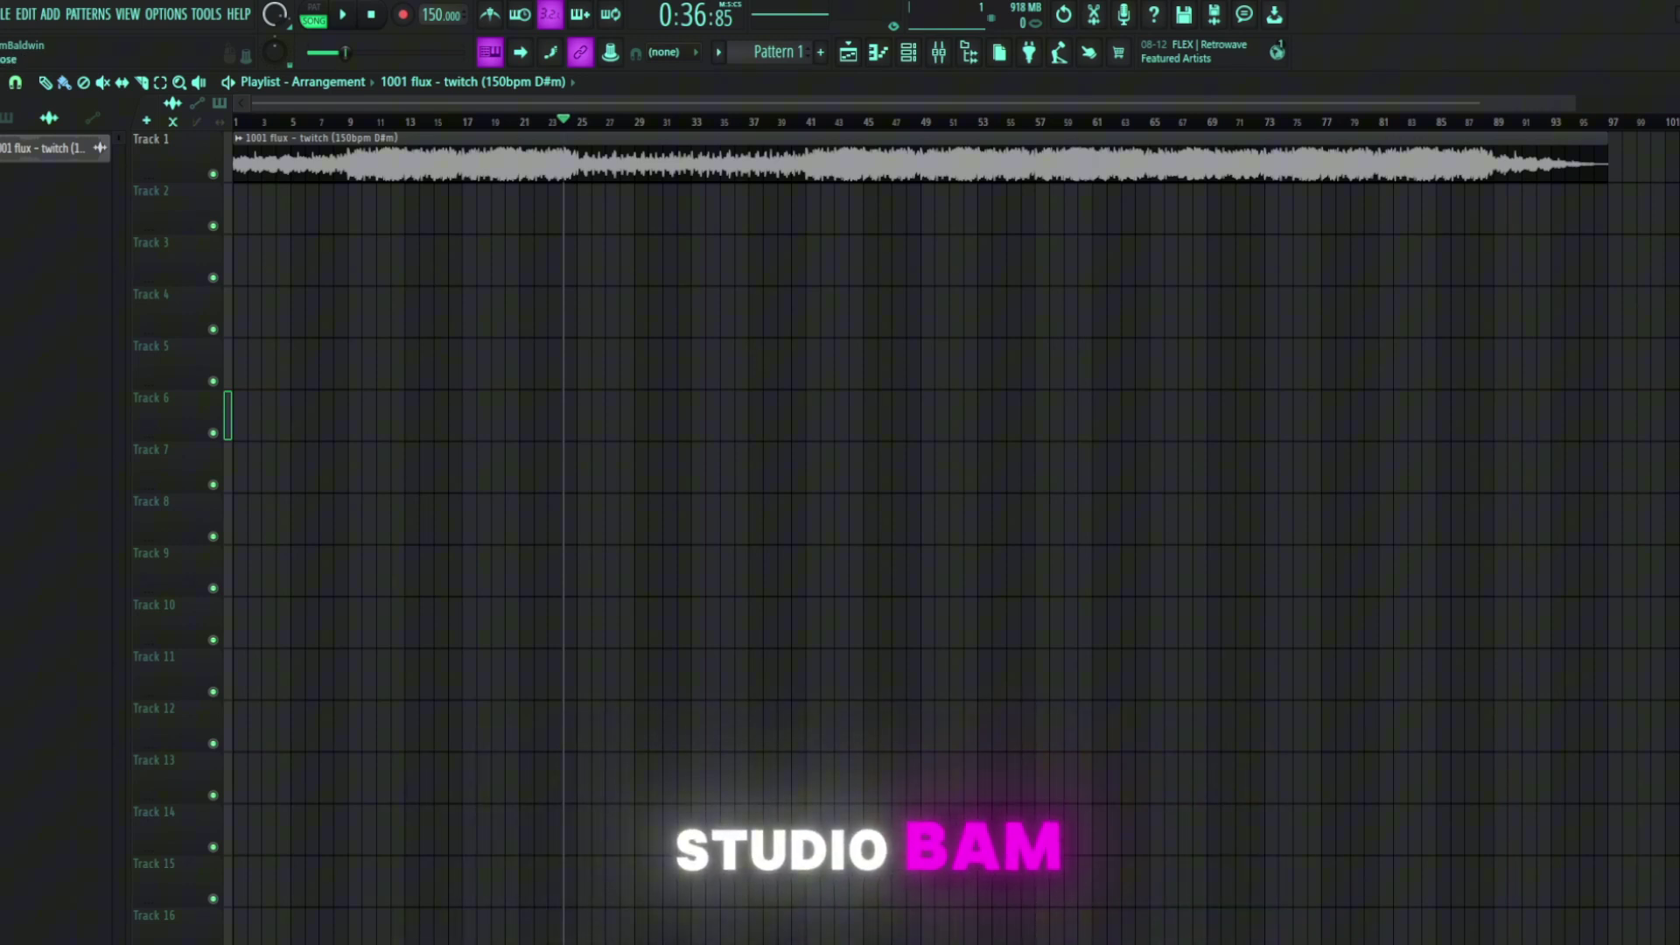
Start a fresh project without saving and drag '1002 flux - hyperlink (155bpm D#m)' onto Track 1.
{"action": "key", "text": "alt+F4"}
{"action": "left_click", "coordinate": [884, 529]}
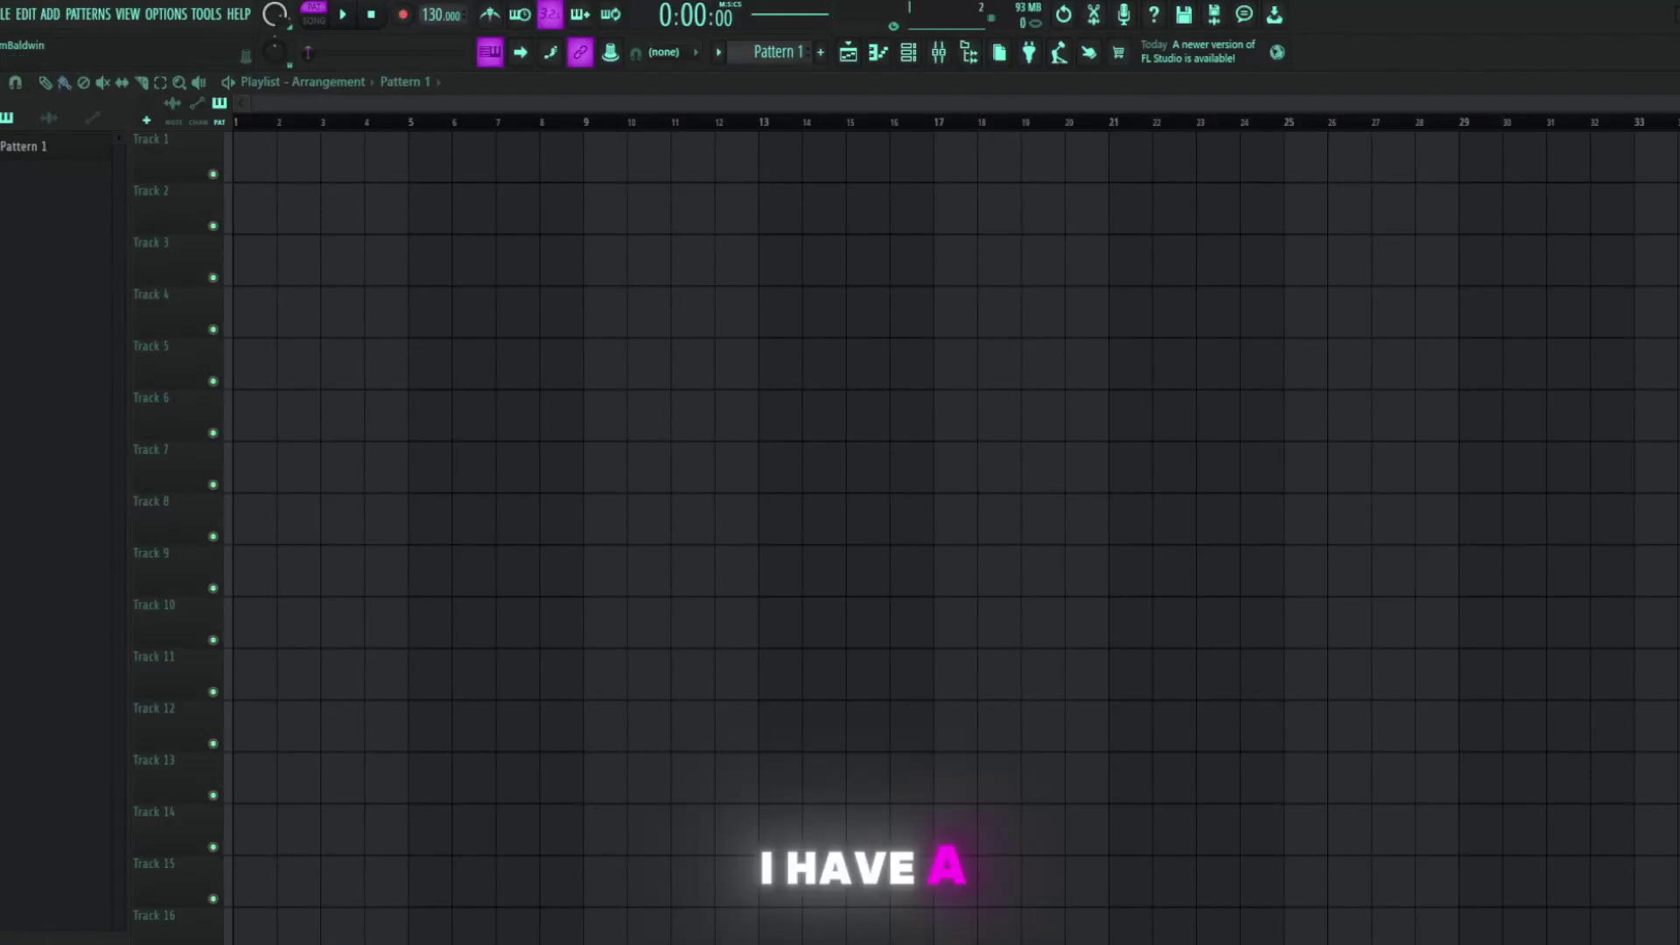
{"action": "key", "text": "alt+Tab"}
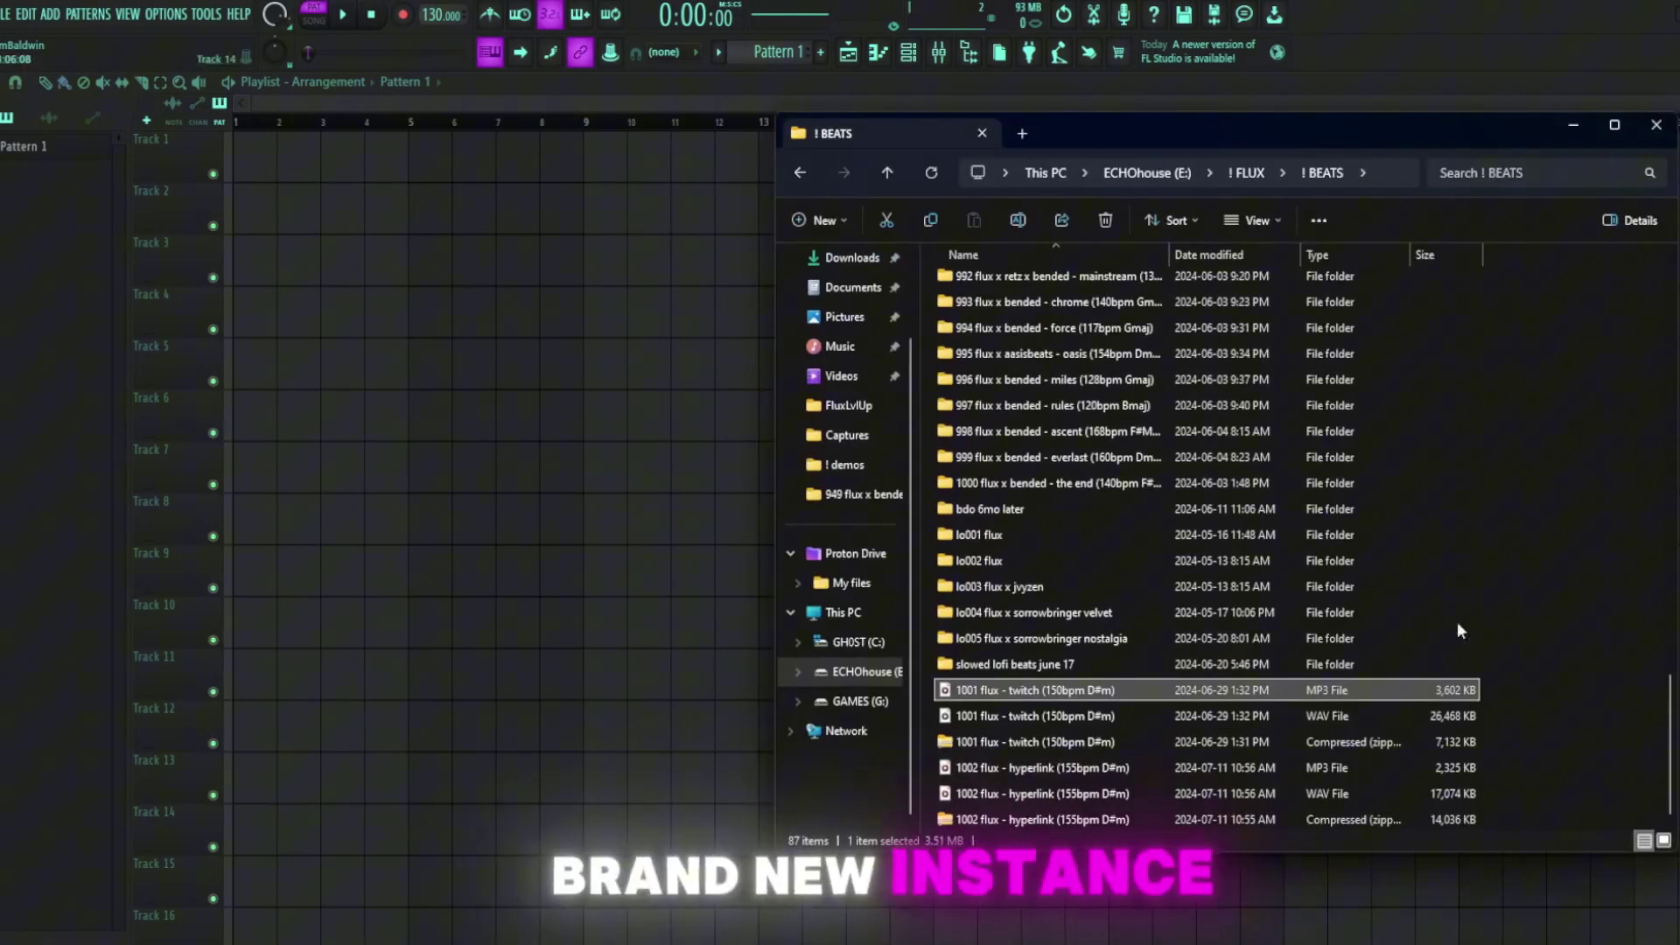
{"action": "key", "text": "Return"}
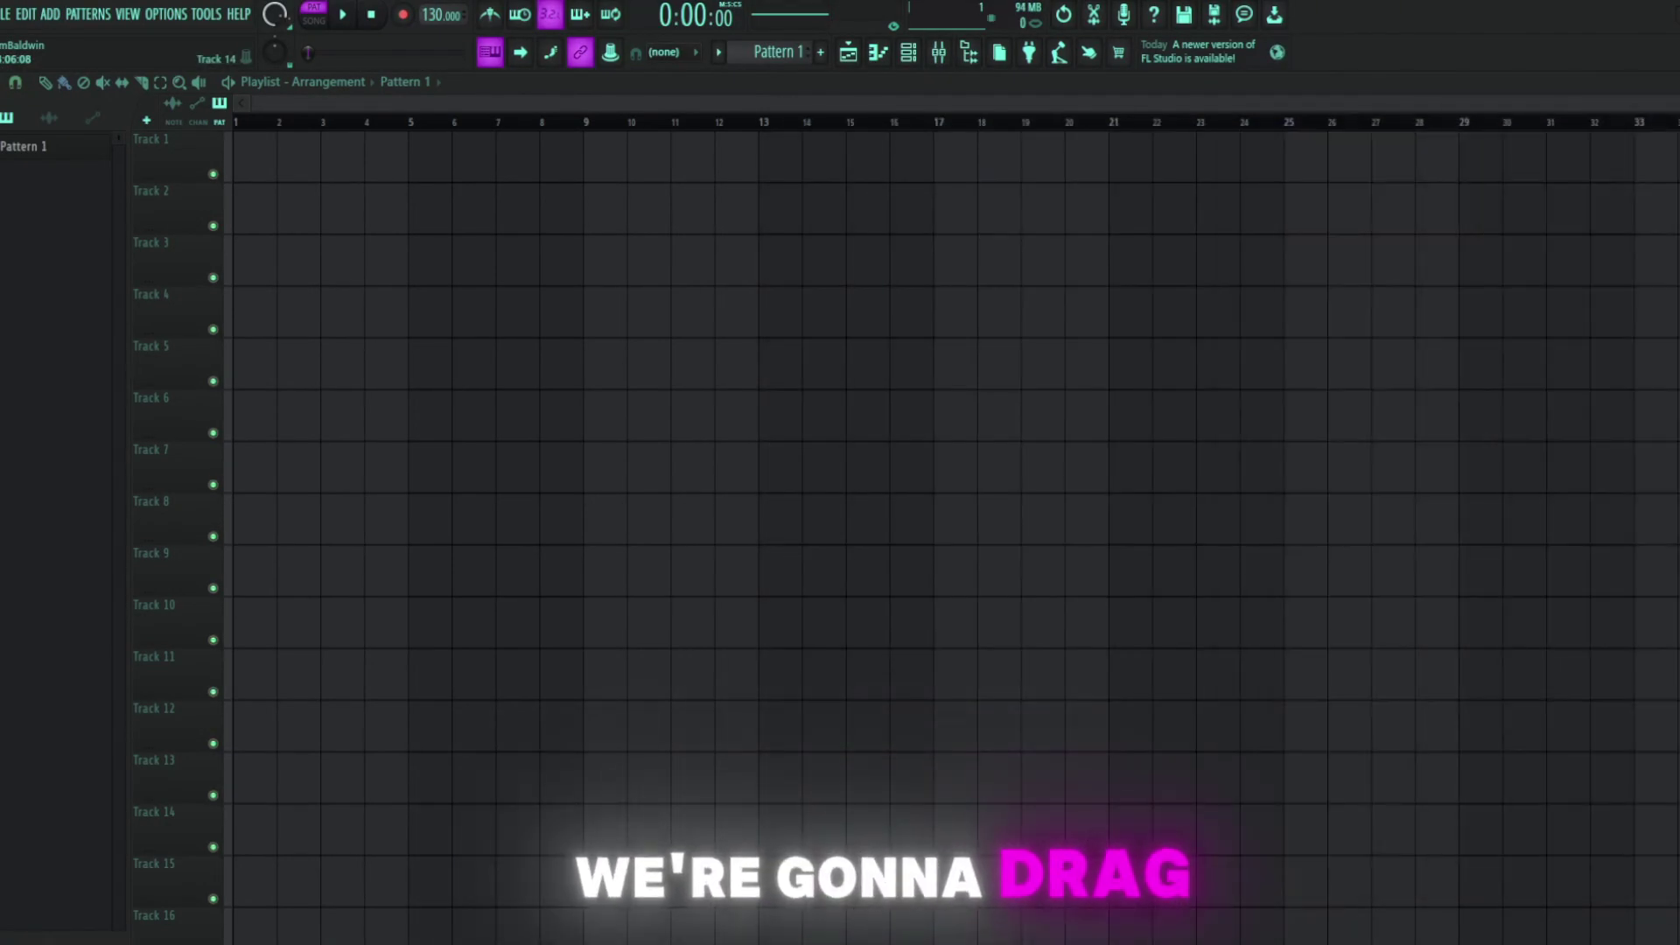
{"action": "left_click_drag", "start_coordinate": [867, 518], "coordinate": [526, 157]}
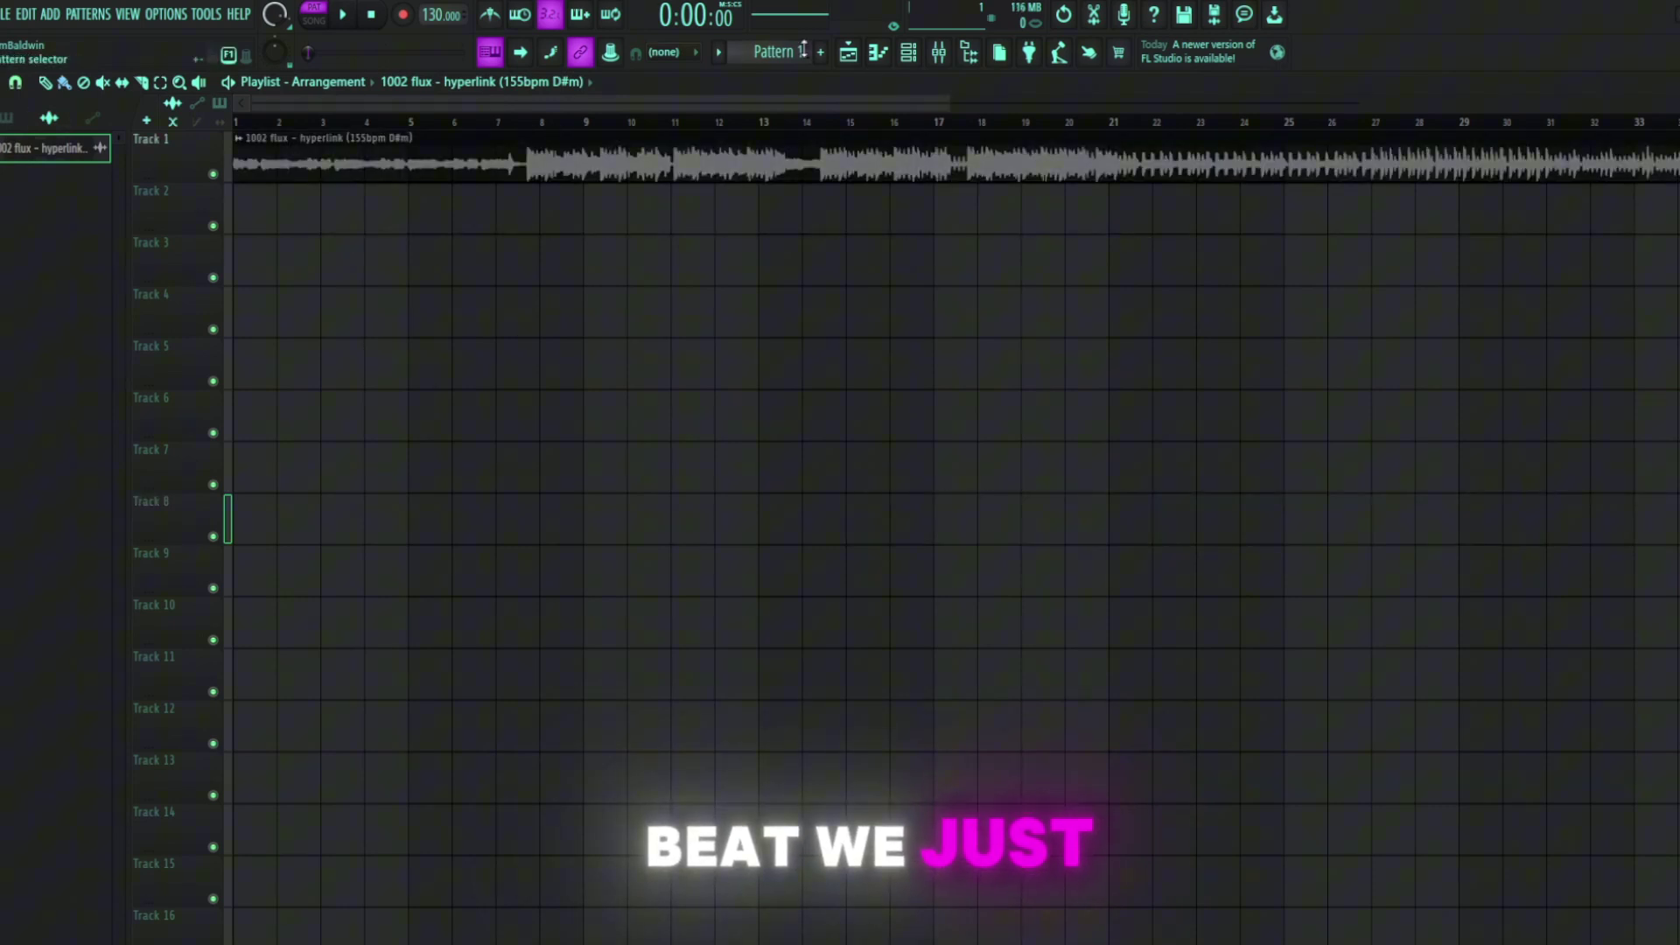
Insert ZGameEditor Visualizer on a Master mixer slot and load the FLUX TUTORIAL preset.
{"action": "left_click", "coordinate": [939, 52]}
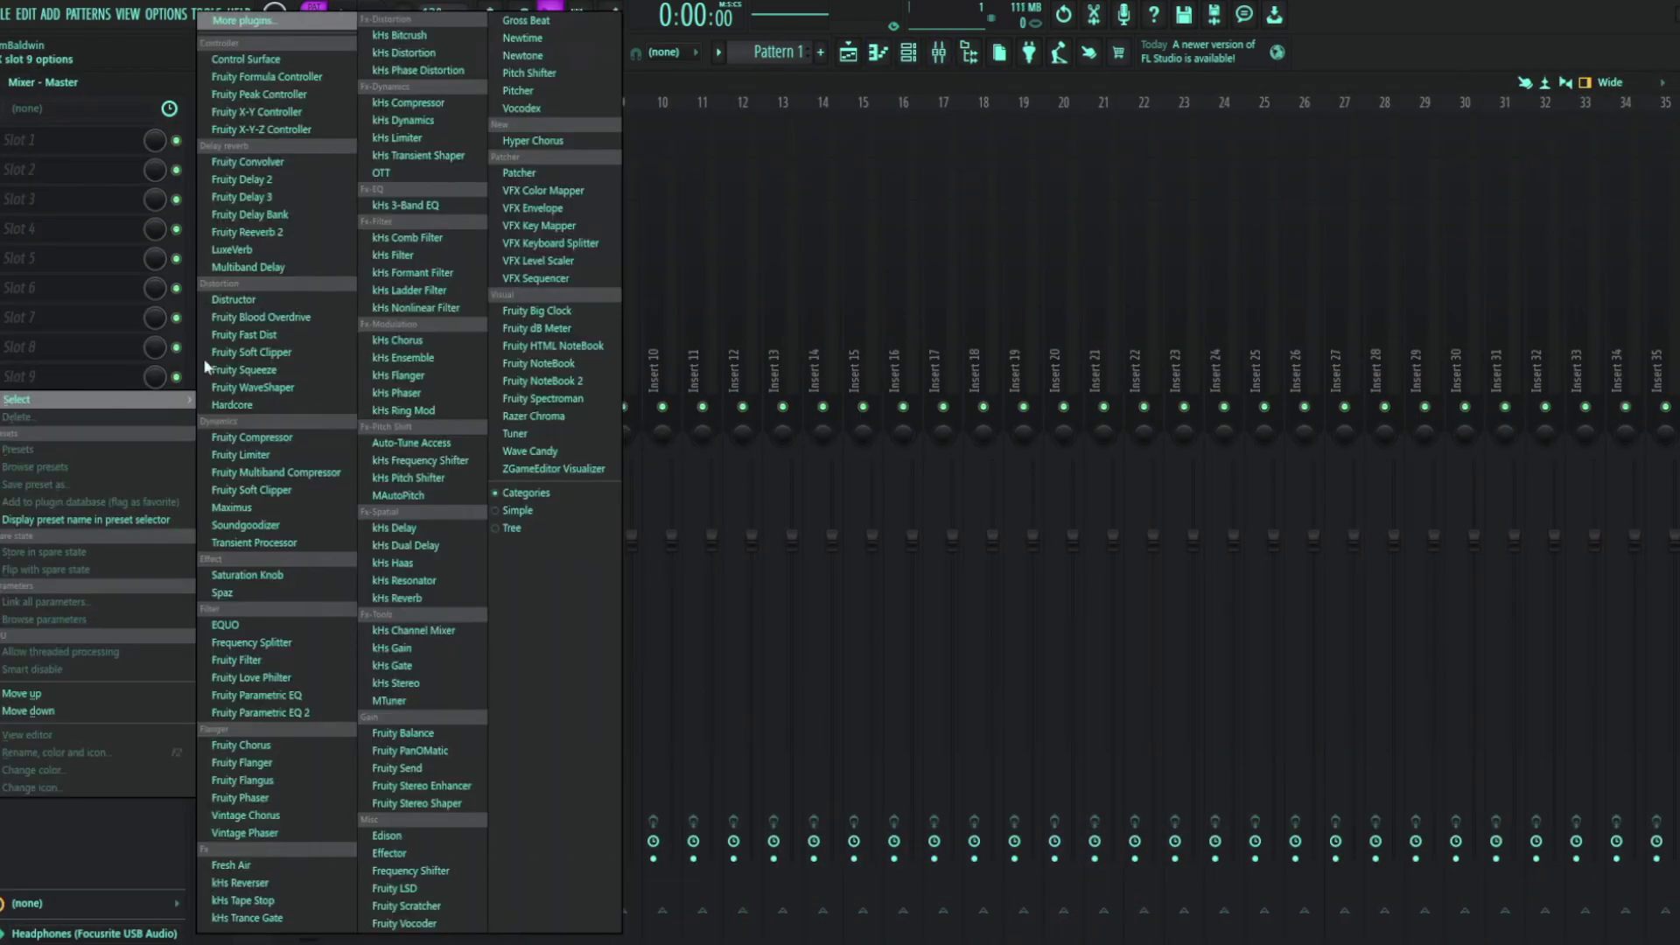
{"action": "left_click", "coordinate": [88, 376]}
{"action": "left_click", "coordinate": [551, 471]}
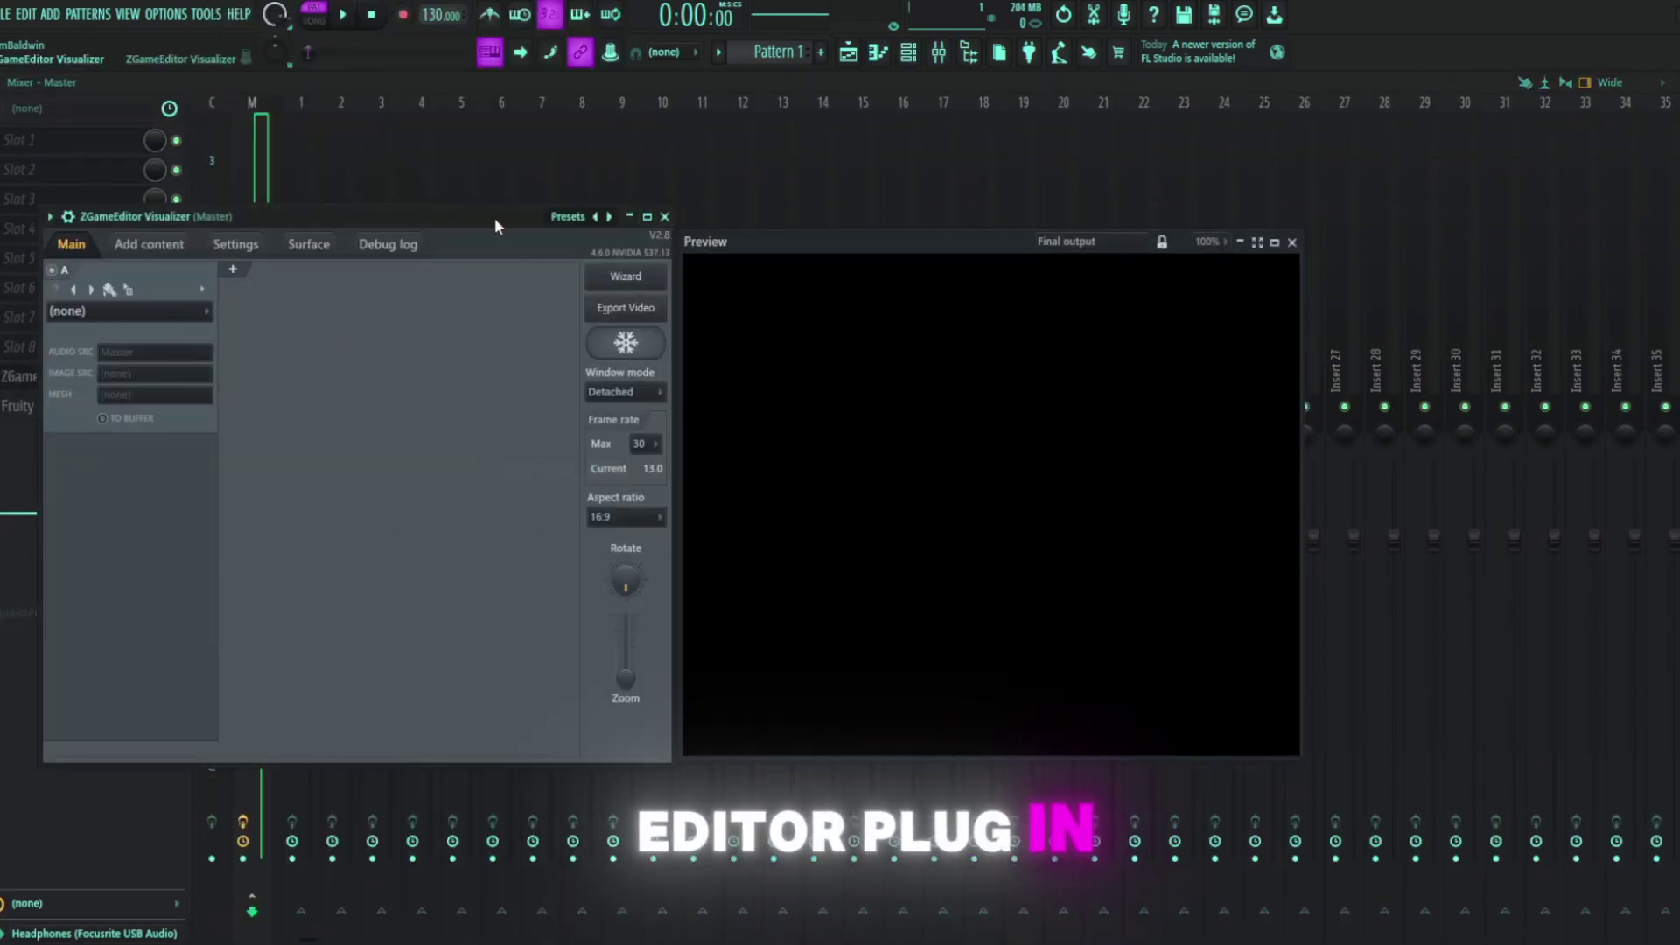
{"action": "left_click_drag", "start_coordinate": [493, 219], "coordinate": [385, 194]}
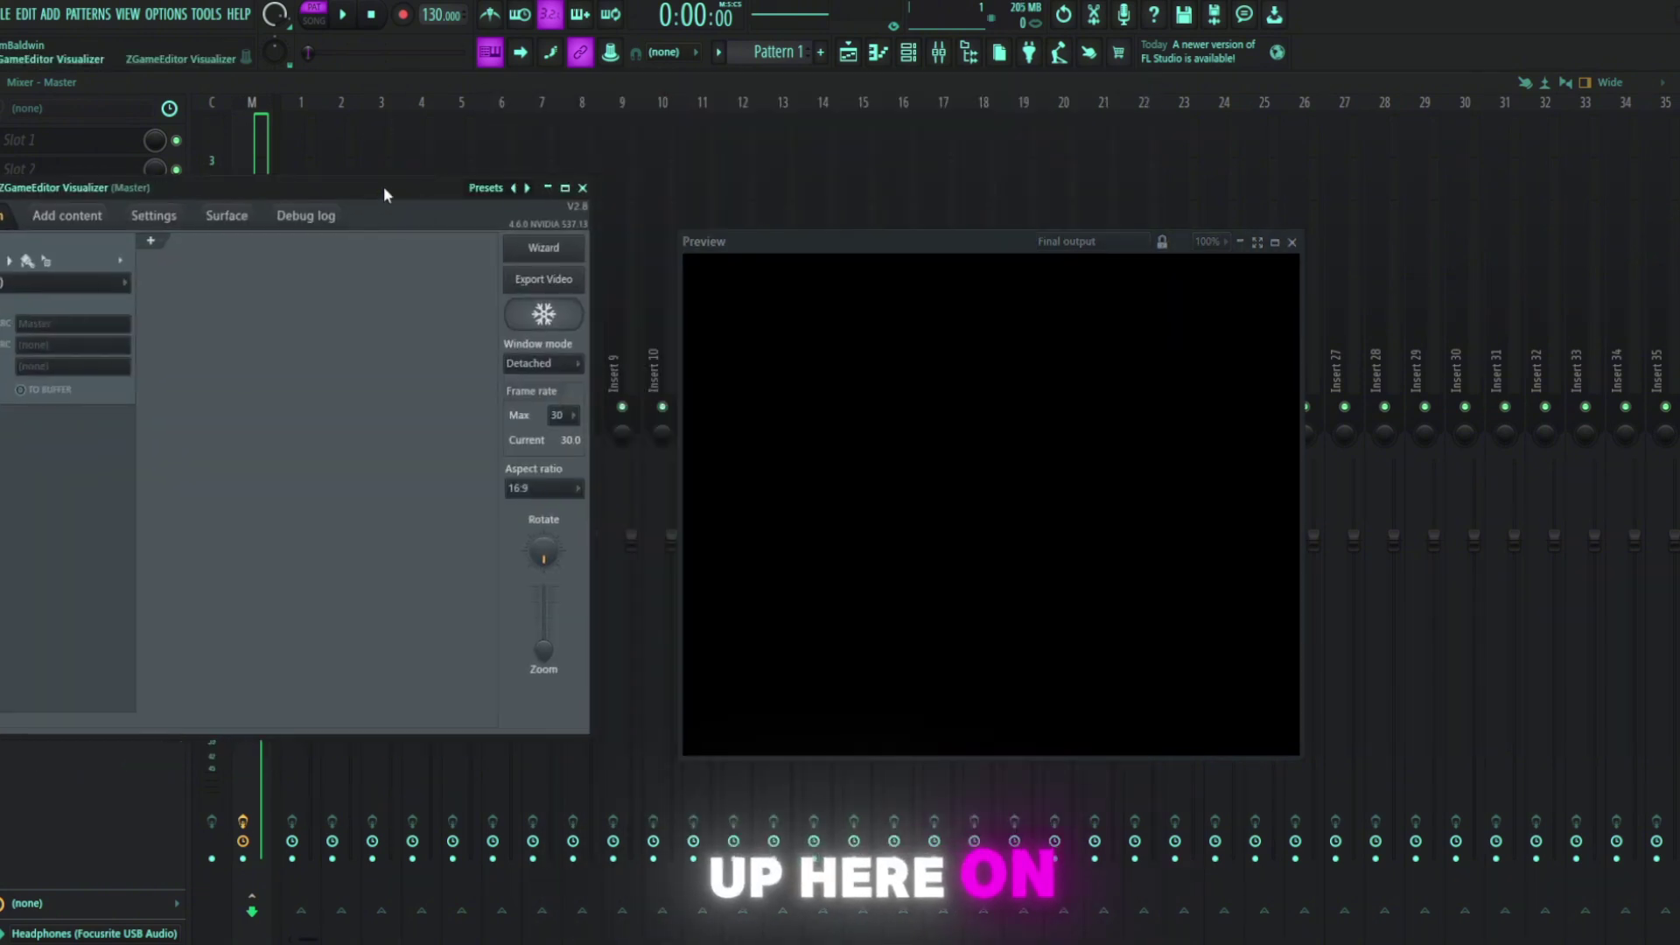
{"action": "left_click", "coordinate": [486, 191]}
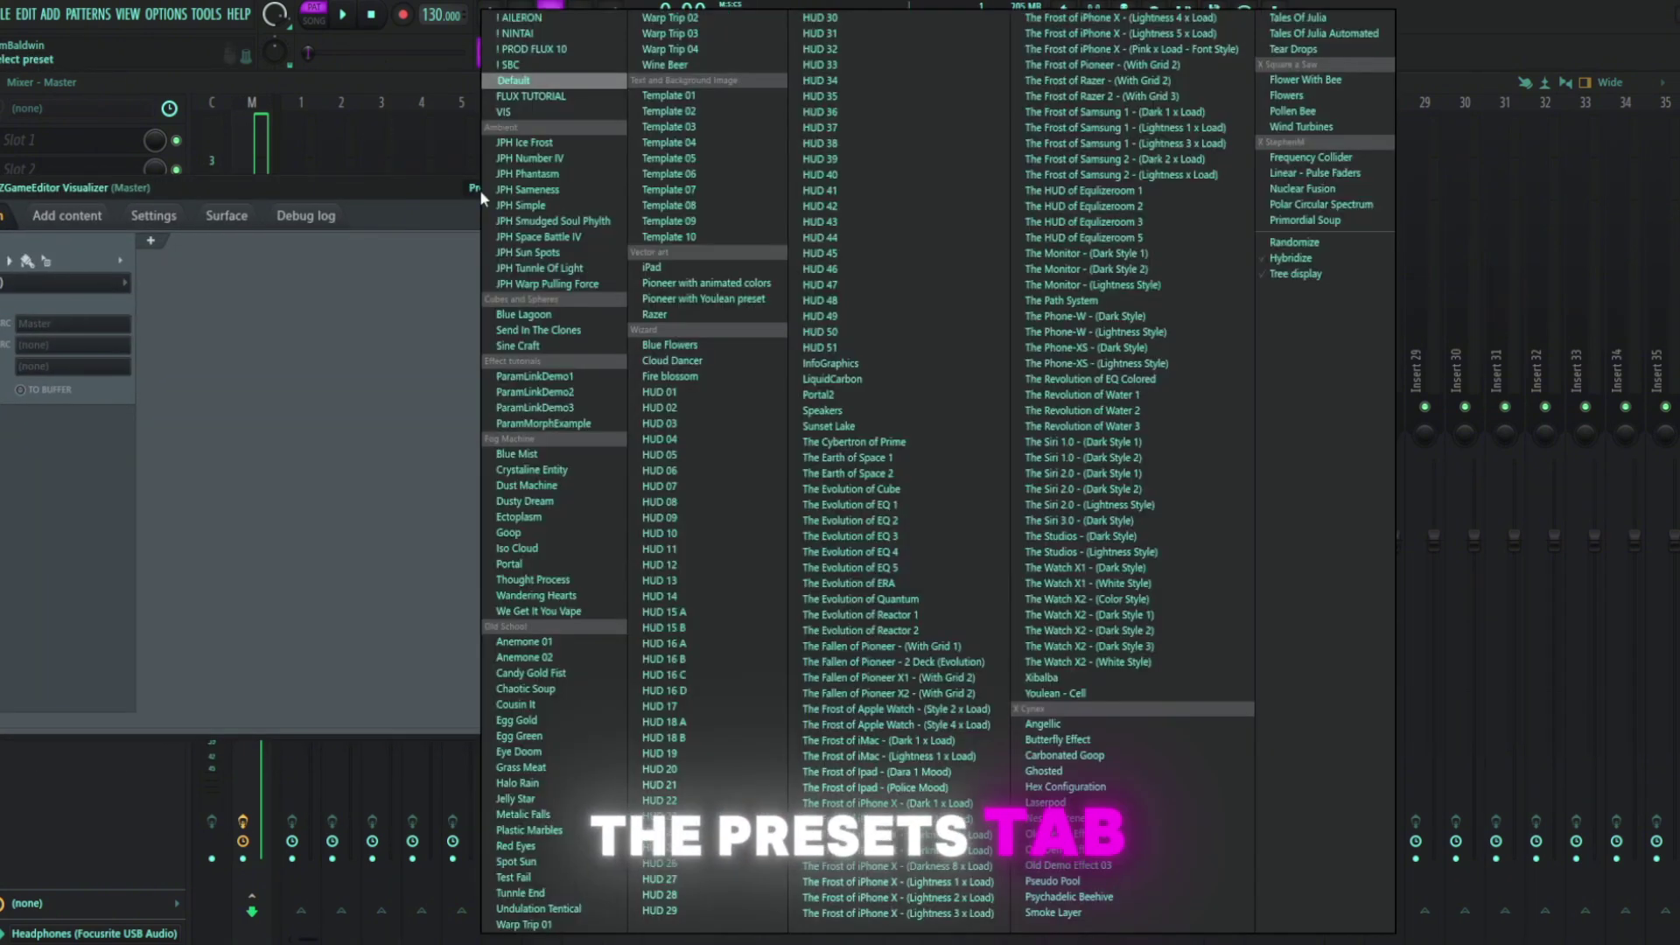
{"action": "left_click", "coordinate": [557, 104]}
Rearrange the visualizer windows and shift layer A's background hue from purple to teal.
{"action": "left_click_drag", "start_coordinate": [884, 229], "coordinate": [1123, 111]}
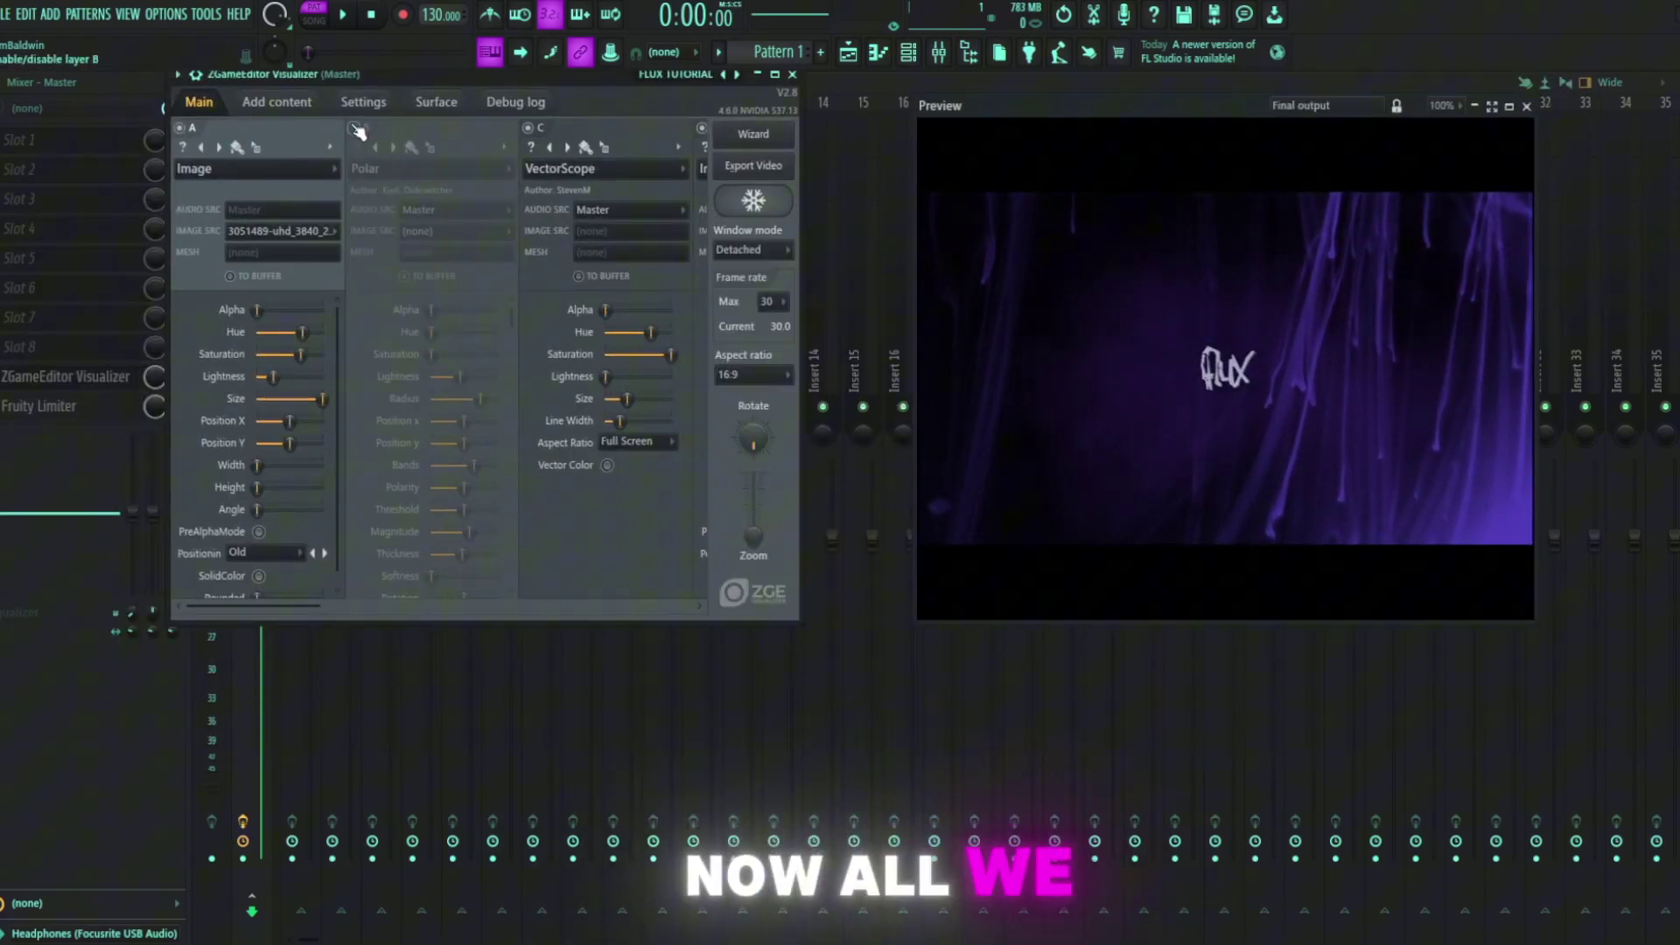
{"action": "left_click_drag", "start_coordinate": [522, 79], "coordinate": [561, 150]}
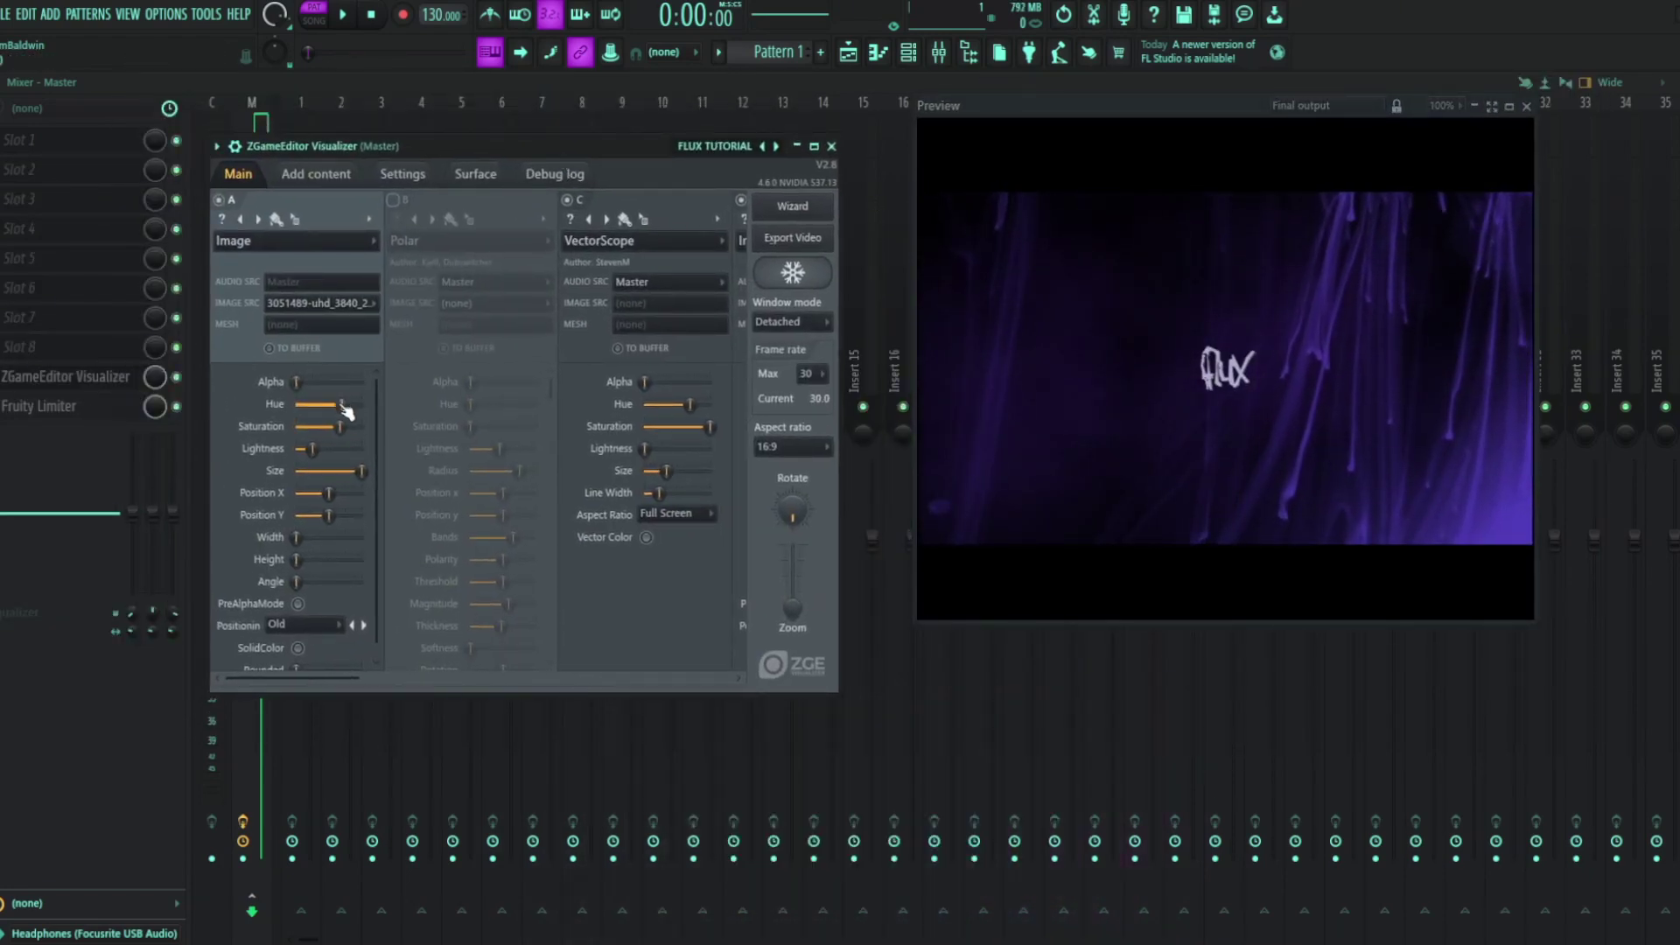
{"action": "left_click_drag", "start_coordinate": [342, 405], "coordinate": [329, 426]}
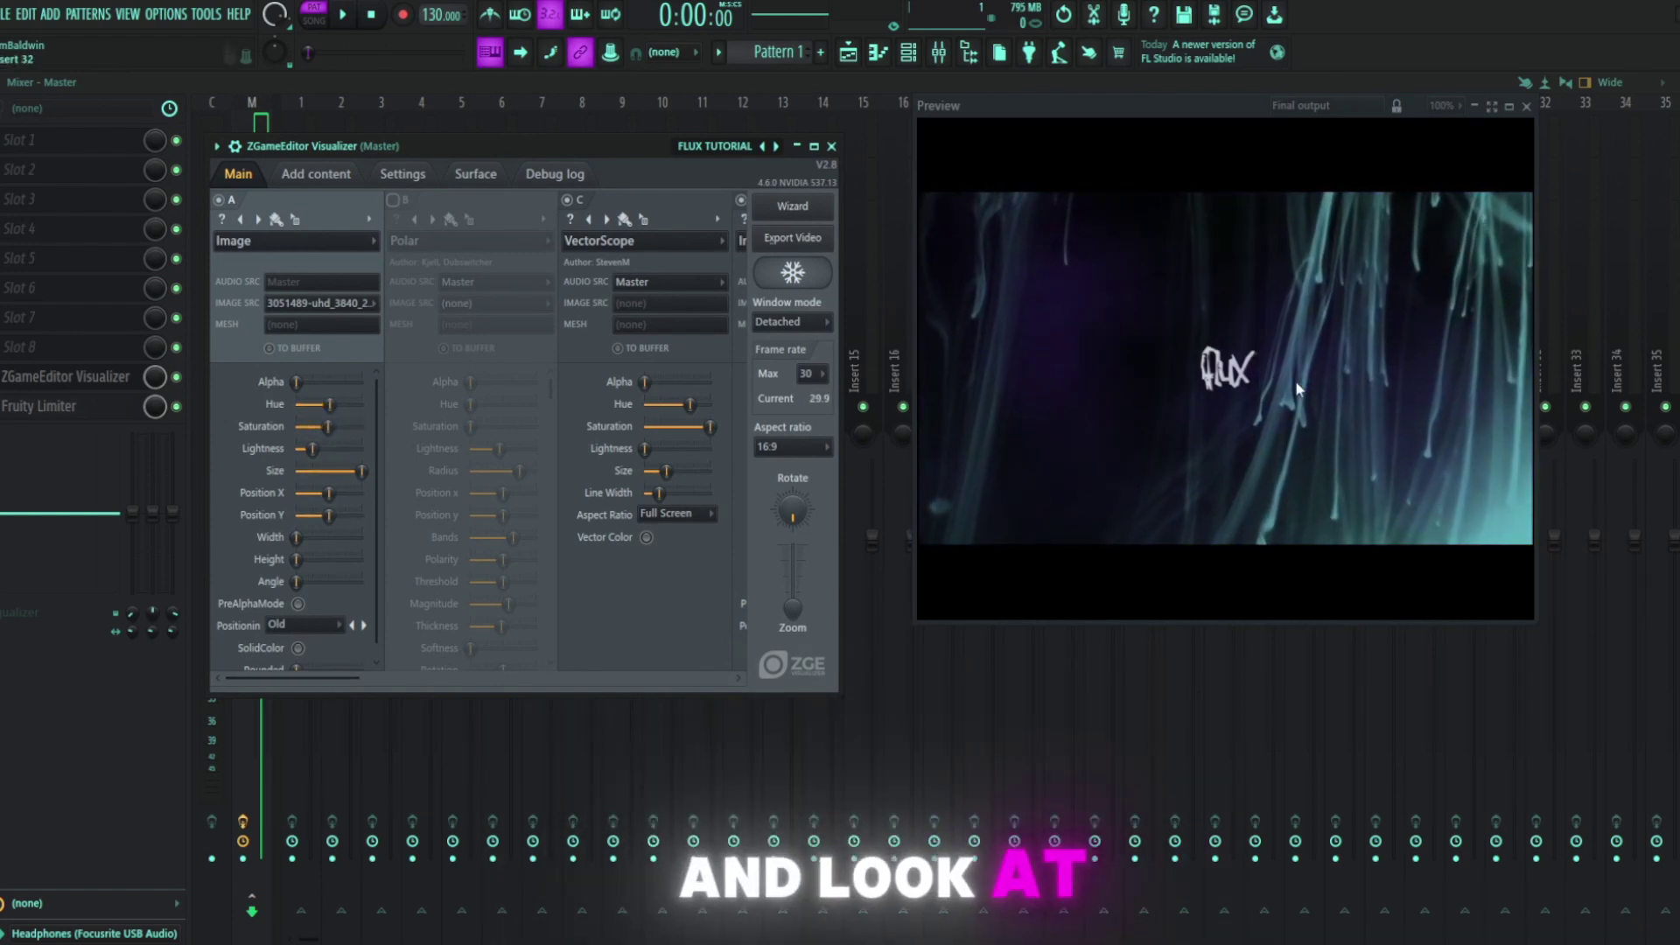
{"action": "left_click", "coordinate": [792, 238]}
{"action": "left_click_drag", "start_coordinate": [1200, 215], "coordinate": [699, 640]}
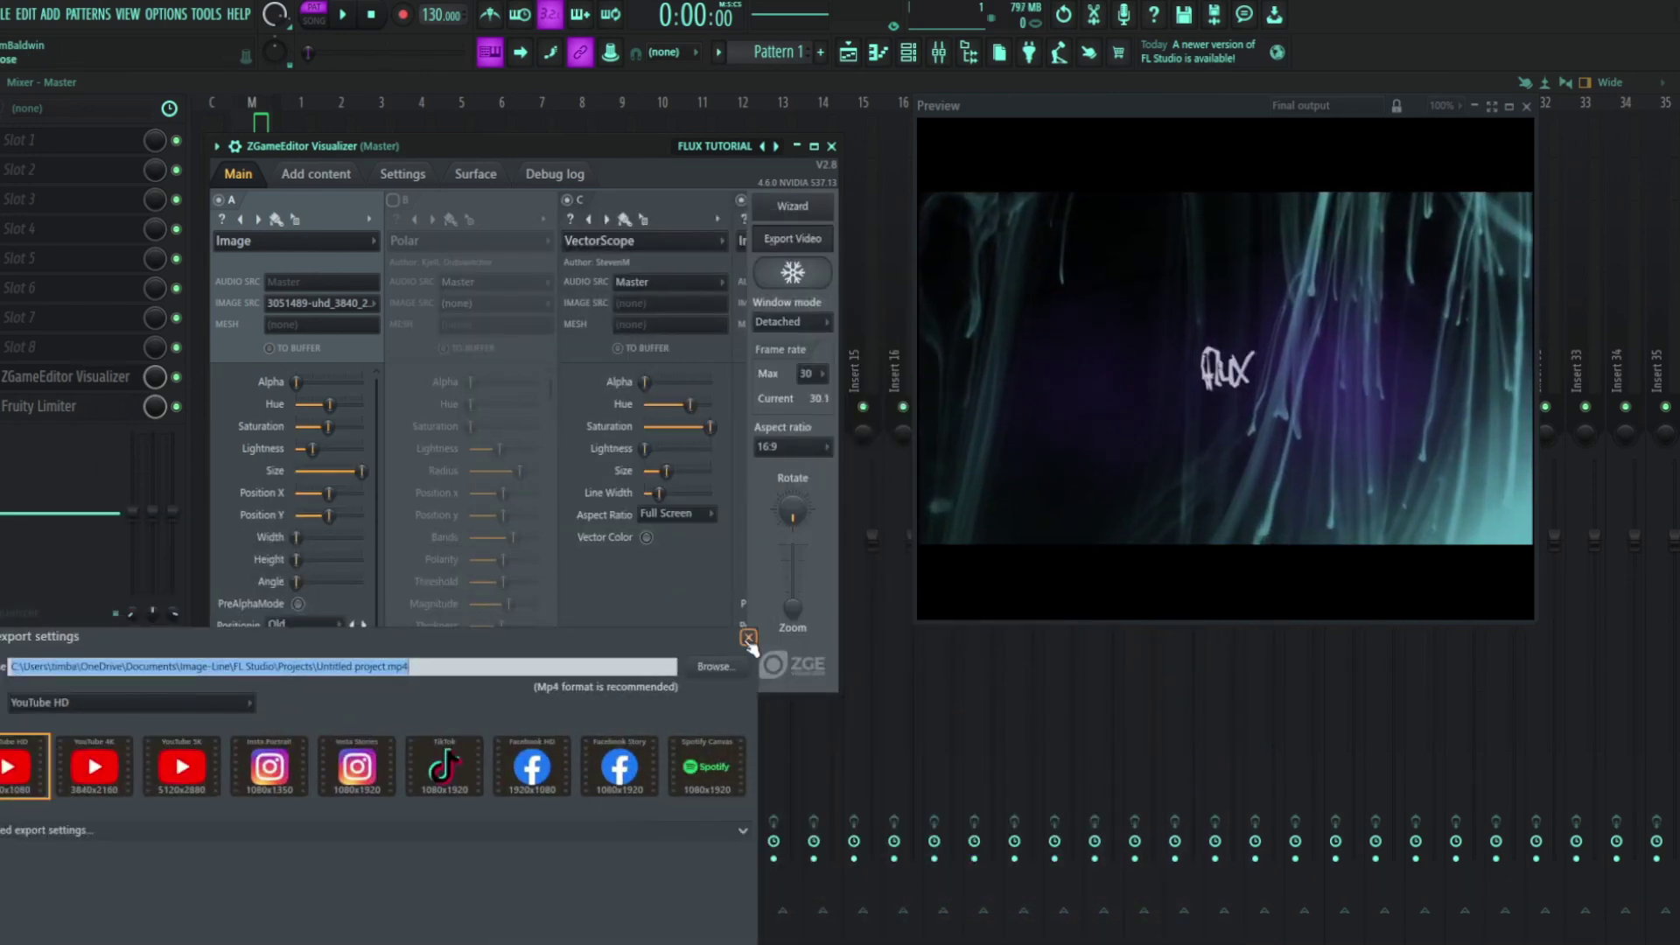
{"action": "left_click", "coordinate": [749, 637]}
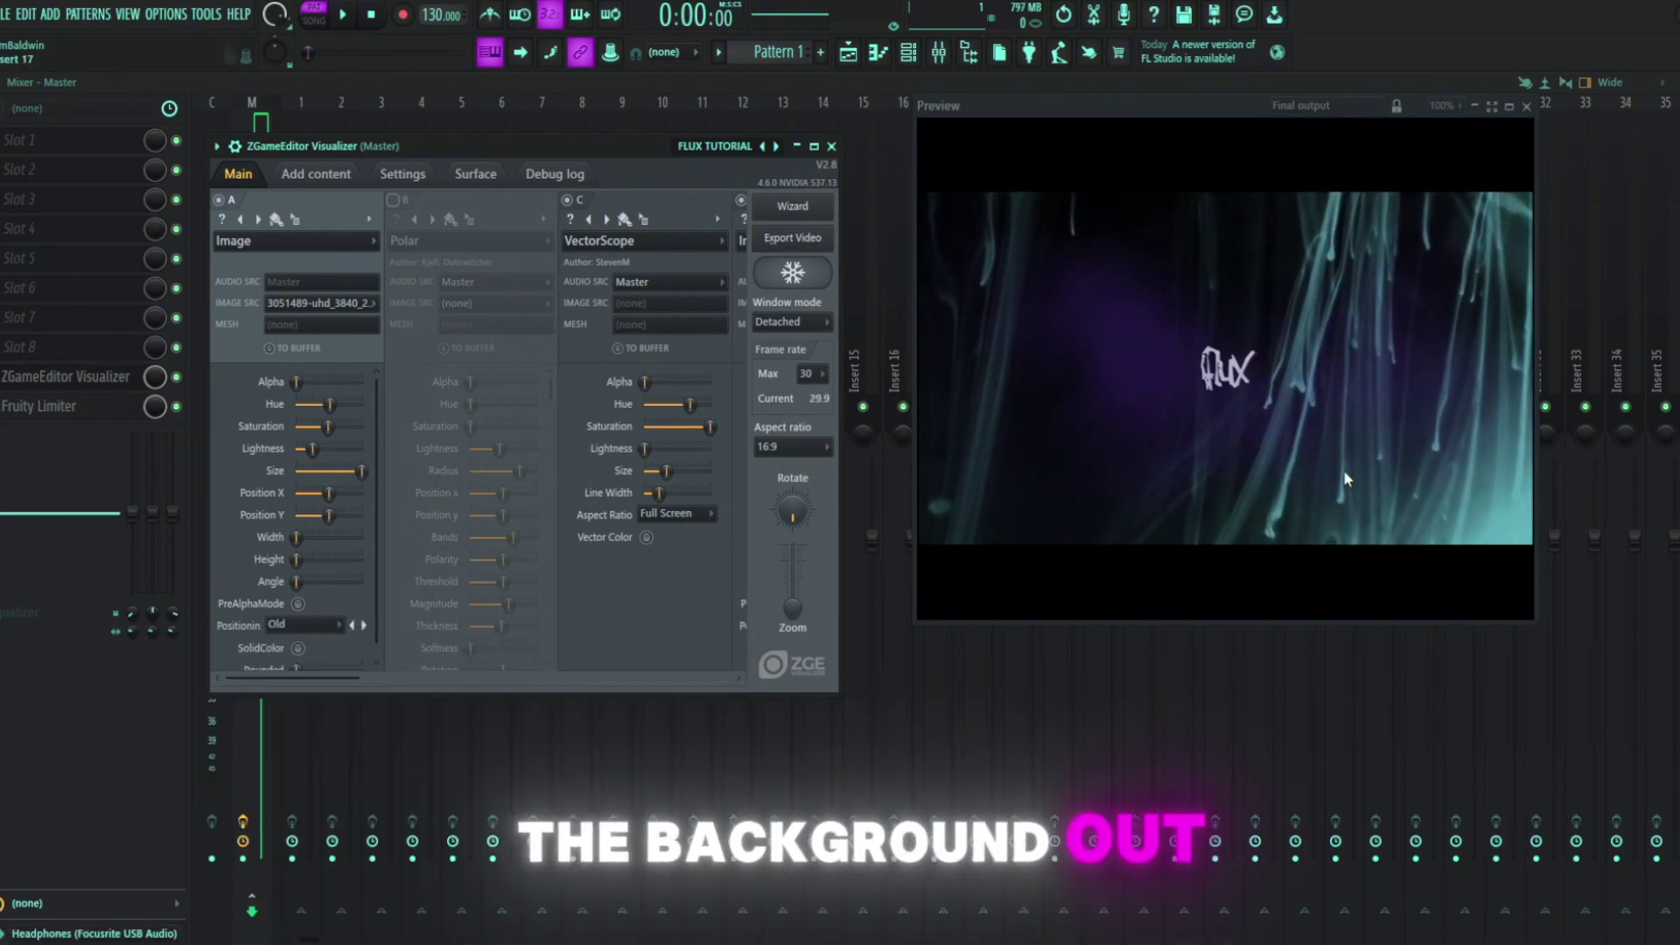